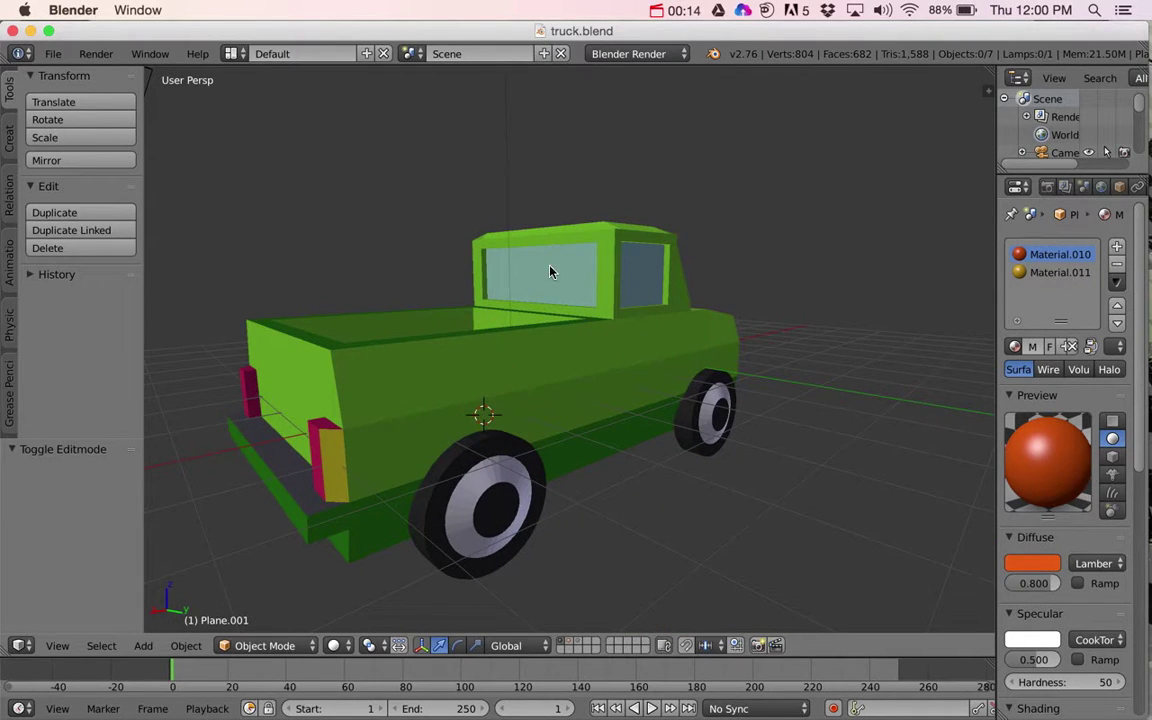
Switch to the other Blender window that holds the default cube scene
{"action": "key", "text": "super+Tab"}
{"action": "key", "text": "super+Tab"}
{"action": "key", "text": "super+Tab"}
{"action": "key", "text": "super+Tab"}
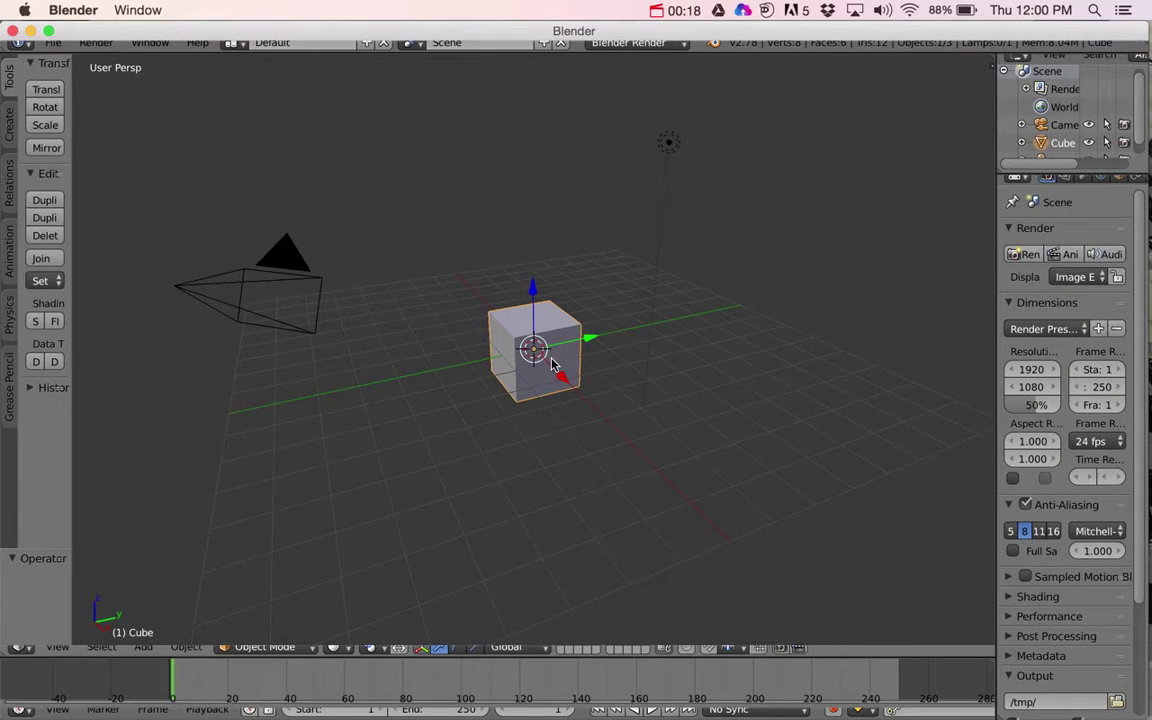
{"action": "scroll", "coordinate": [550, 360], "scroll_direction": "up", "scroll_amount": 3}
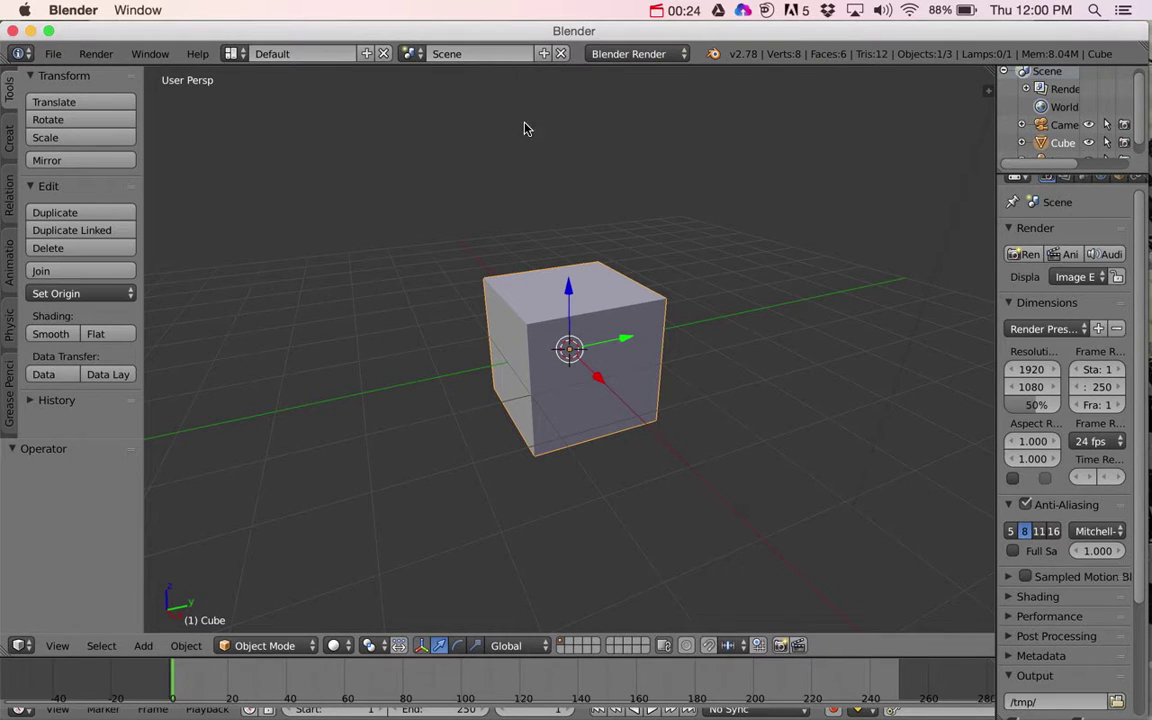
Put the default cube into Edit Mode with face selection active
{"action": "left_click", "coordinate": [341, 646]}
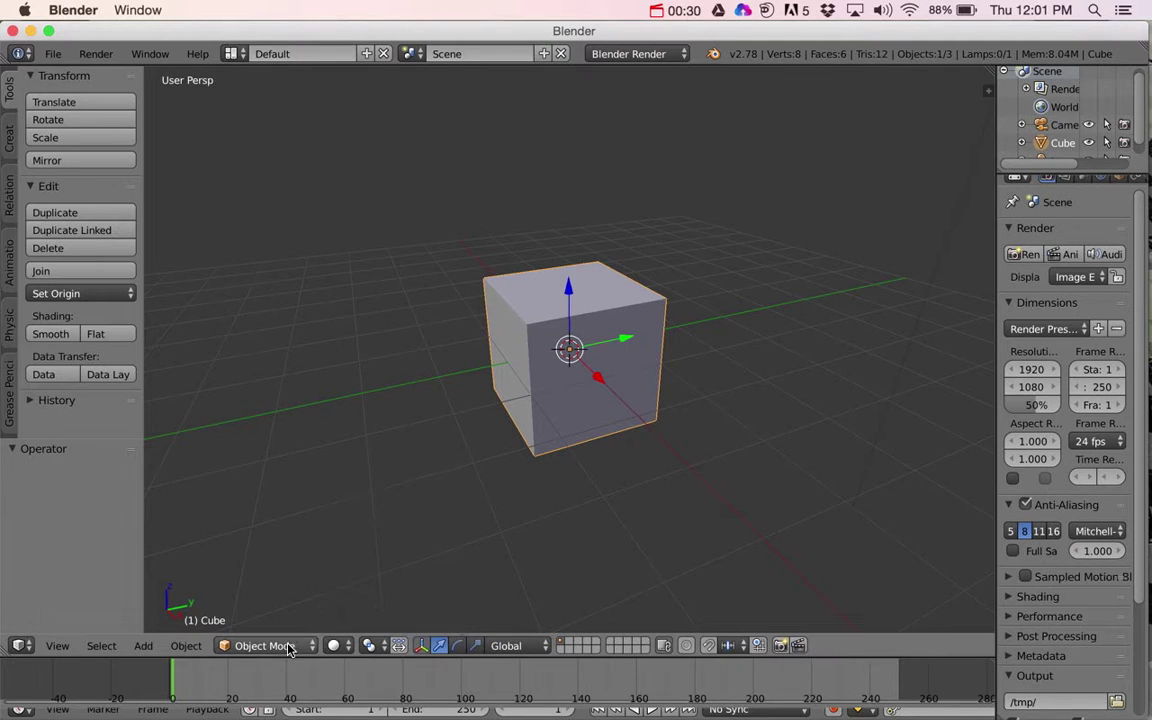
{"action": "left_click", "coordinate": [257, 645]}
{"action": "left_click", "coordinate": [277, 605]}
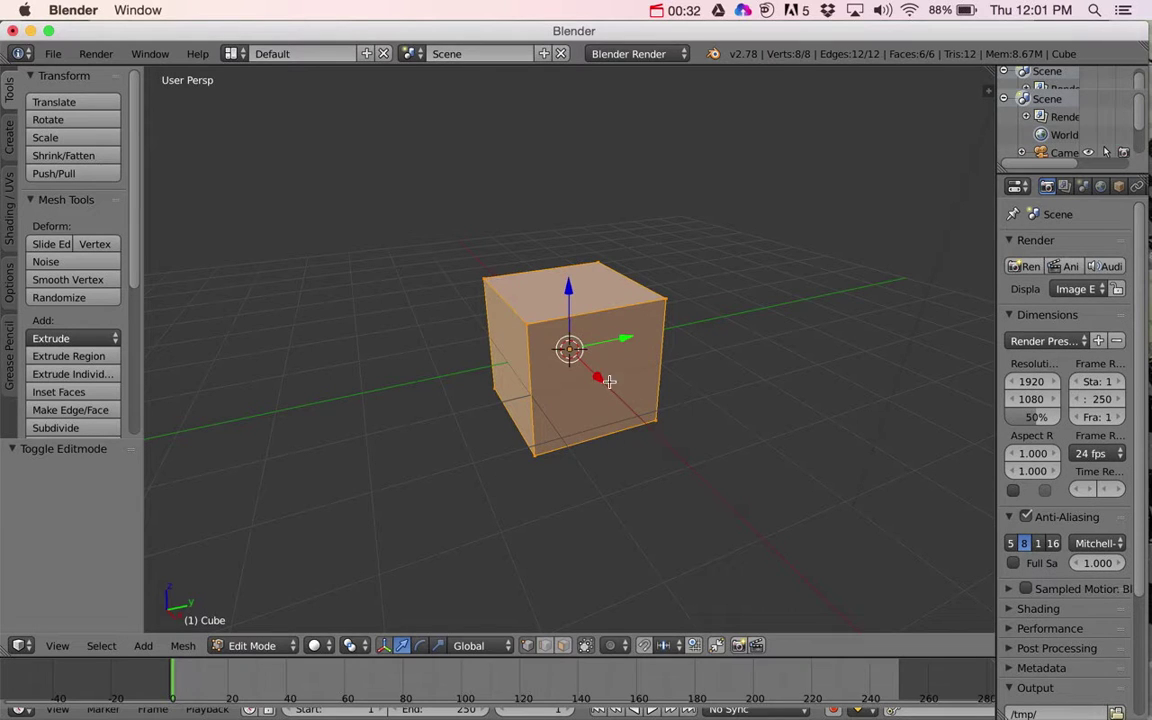
{"action": "left_click", "coordinate": [563, 646]}
Extrude the cube's negative-Y end face outward twice, about 1.74 units and then about 1.68 units, for the truck bed
{"action": "right_click", "coordinate": [518, 380]}
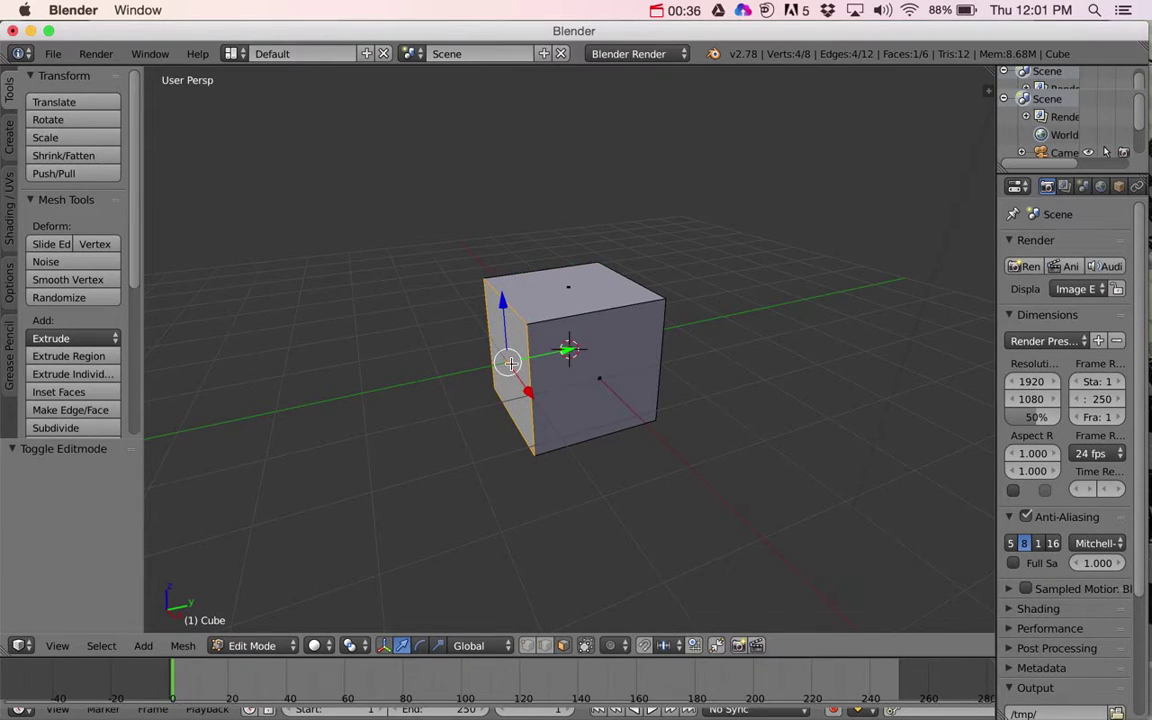
{"action": "key", "text": "e"}
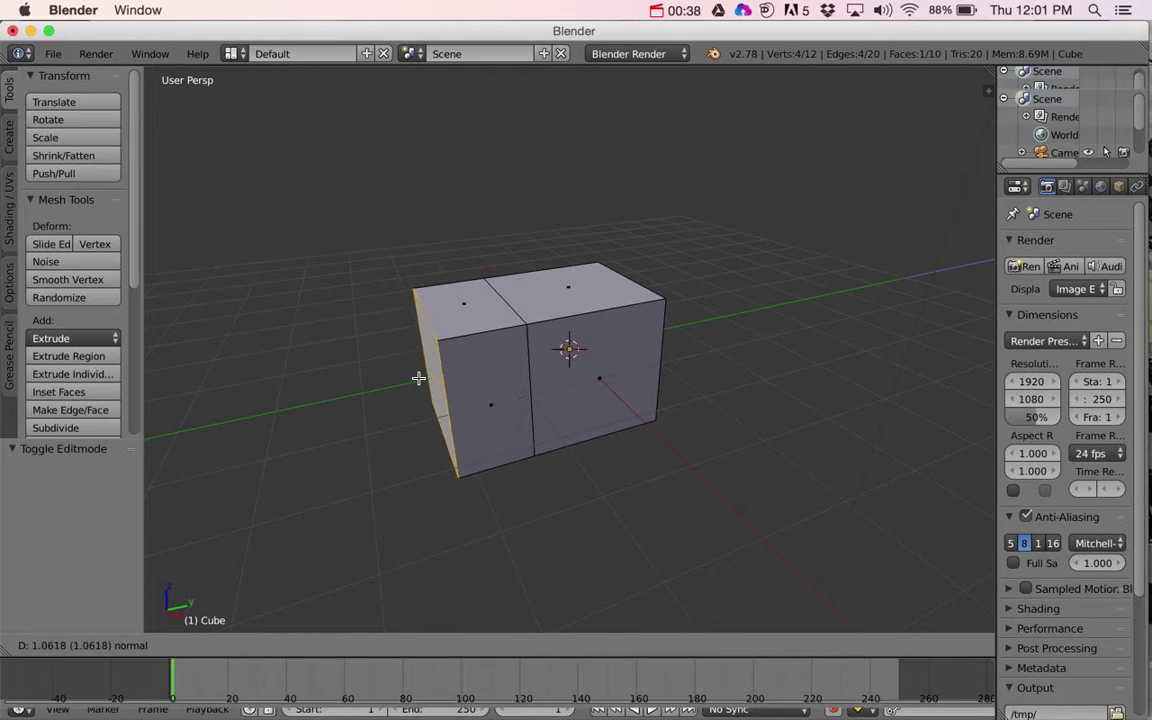
{"action": "left_click", "coordinate": [380, 384]}
{"action": "key", "text": "e"}
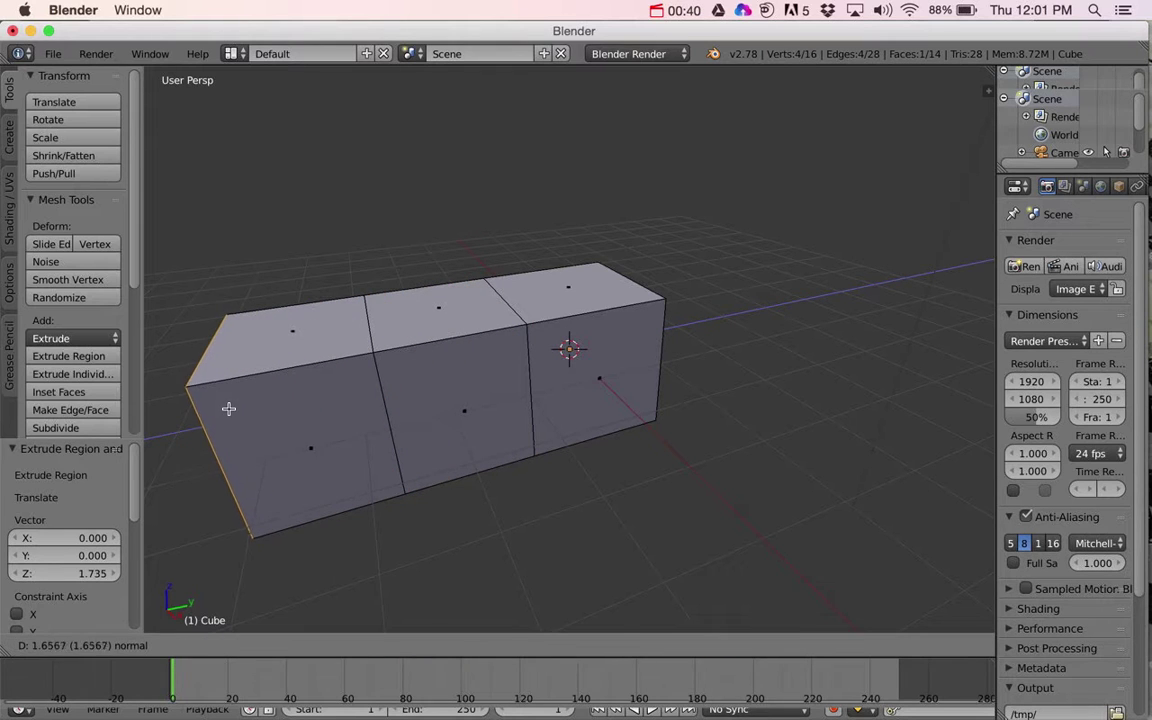
{"action": "left_click", "coordinate": [229, 406]}
Extrude the block's positive-Y end face outward by about 1.78 units for the hood section
{"action": "middle_click_drag", "start_coordinate": [519, 406], "coordinate": [669, 414]}
{"action": "right_click", "coordinate": [628, 360]}
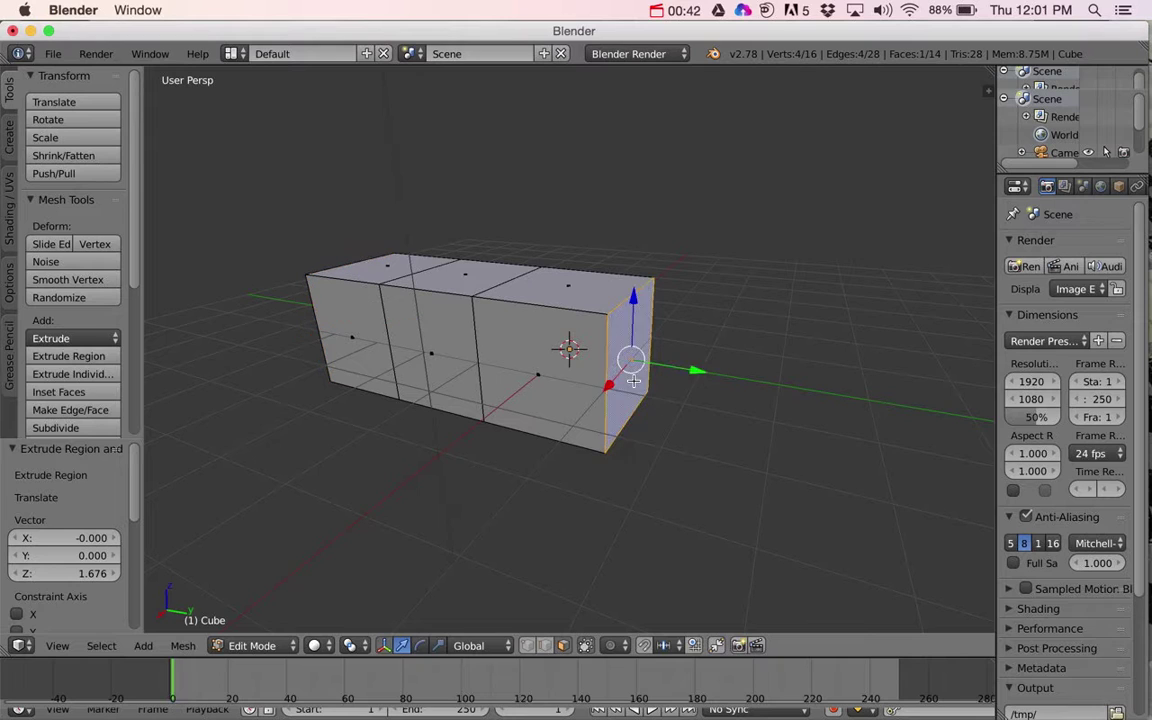
{"action": "key", "text": "e"}
{"action": "left_click", "coordinate": [760, 413]}
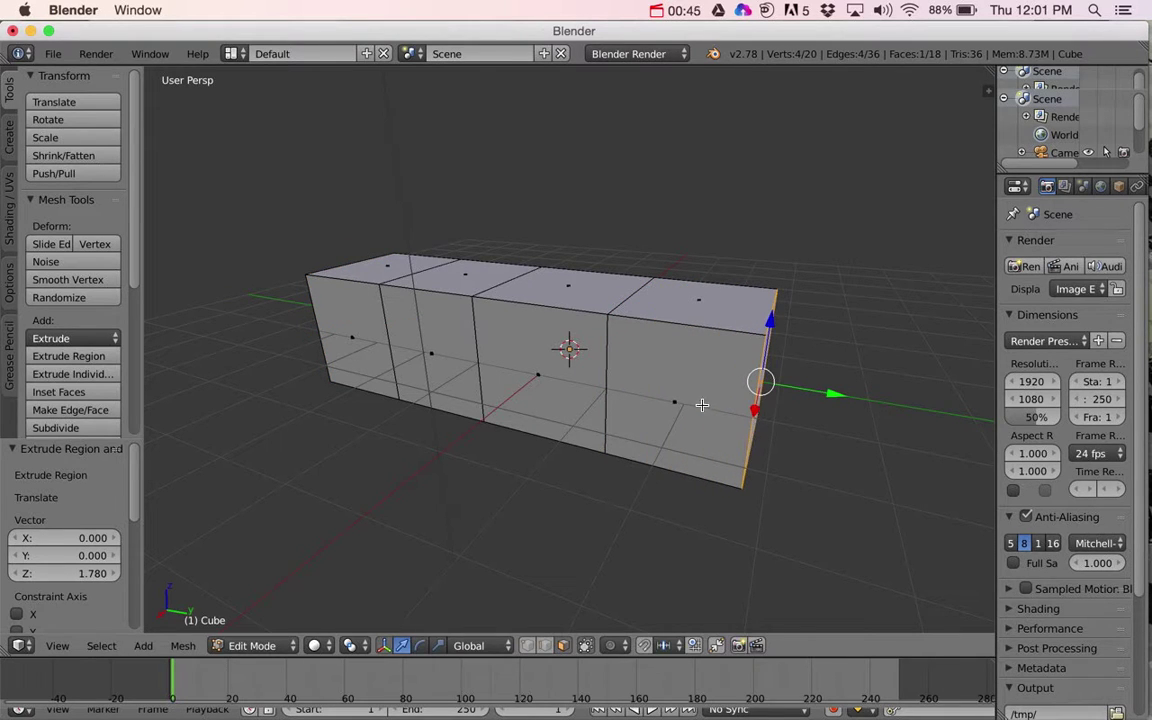
Extrude the four faces along the block's positive-X long side outward together by about 1.98 units to widen the body
{"action": "right_click", "coordinate": [351, 333]}
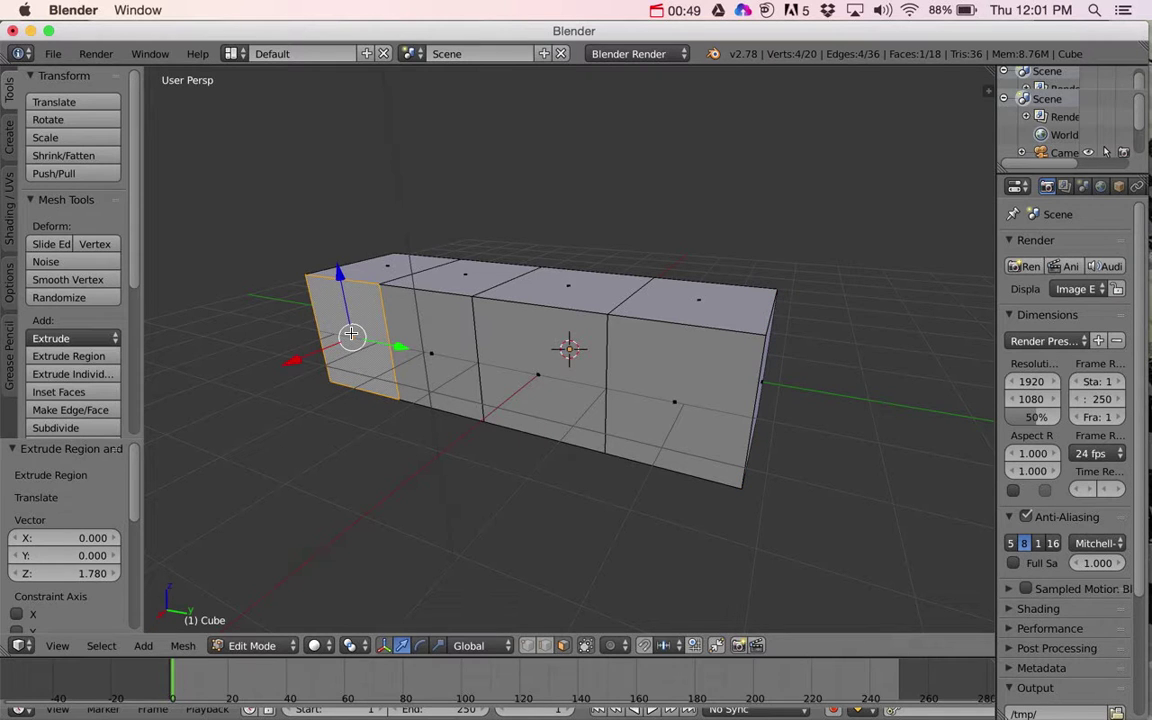
{"action": "right_click", "coordinate": [436, 343], "text": "shift"}
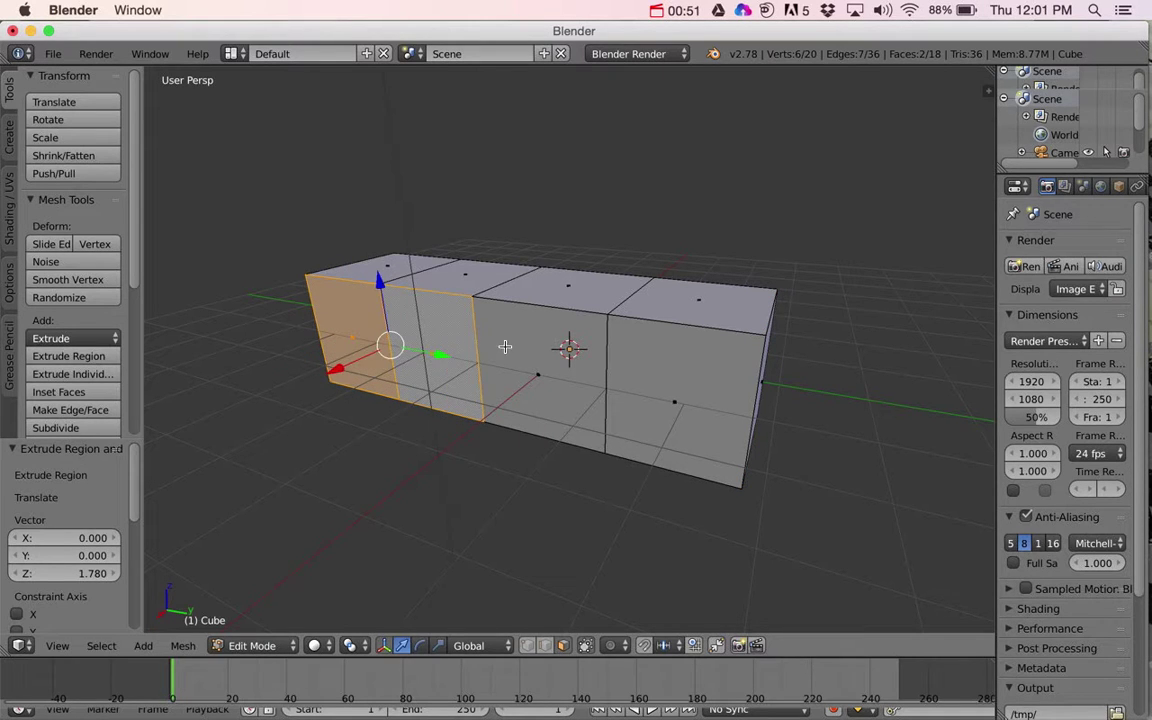
{"action": "right_click", "coordinate": [485, 320], "text": "shift"}
{"action": "right_click", "coordinate": [680, 370], "text": "shift"}
{"action": "middle_click_drag", "start_coordinate": [744, 372], "coordinate": [679, 403]}
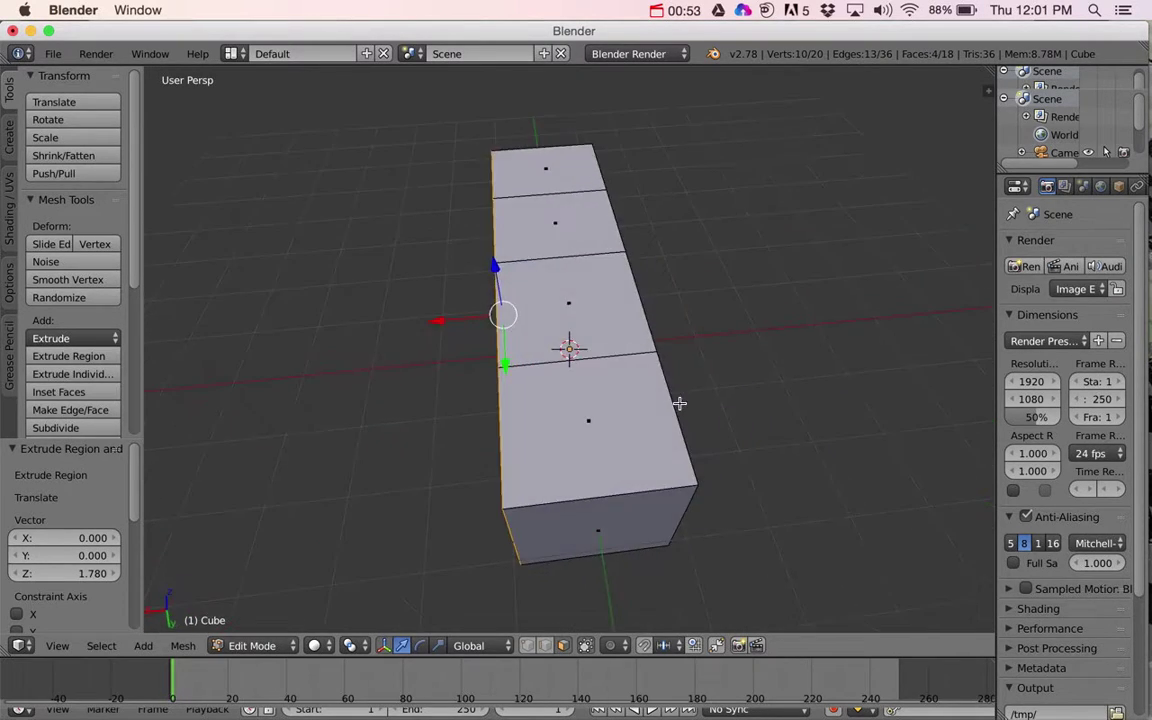
{"action": "key", "text": "e"}
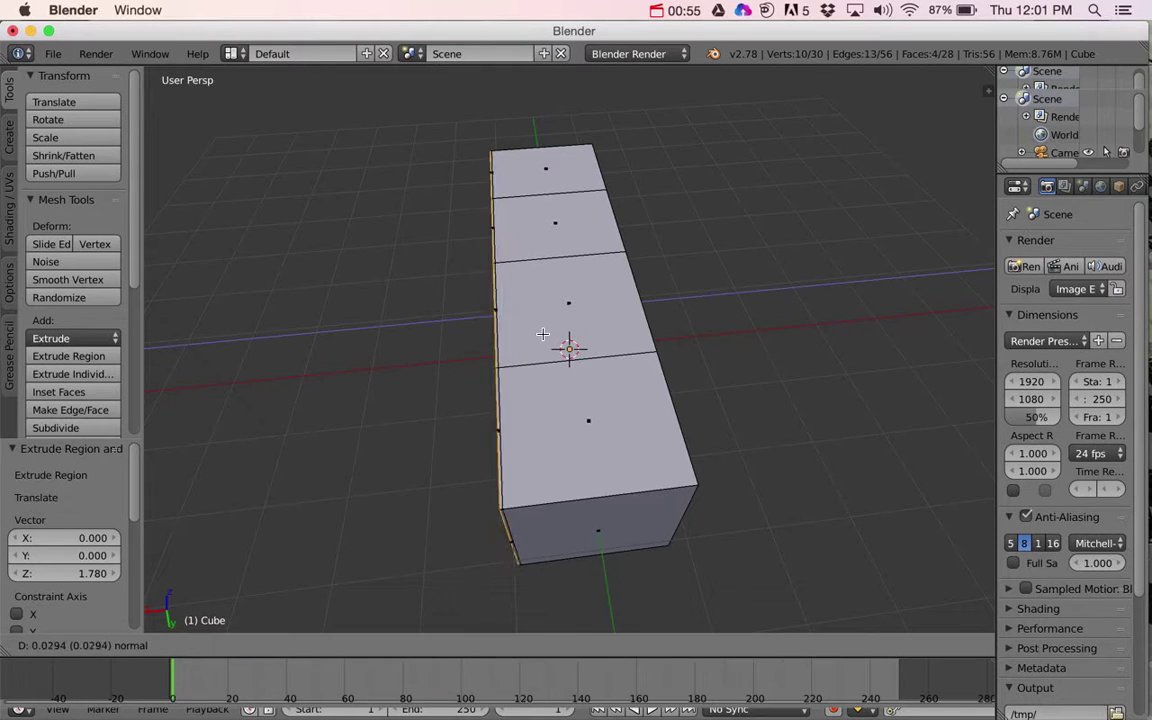
{"action": "left_click", "coordinate": [425, 335]}
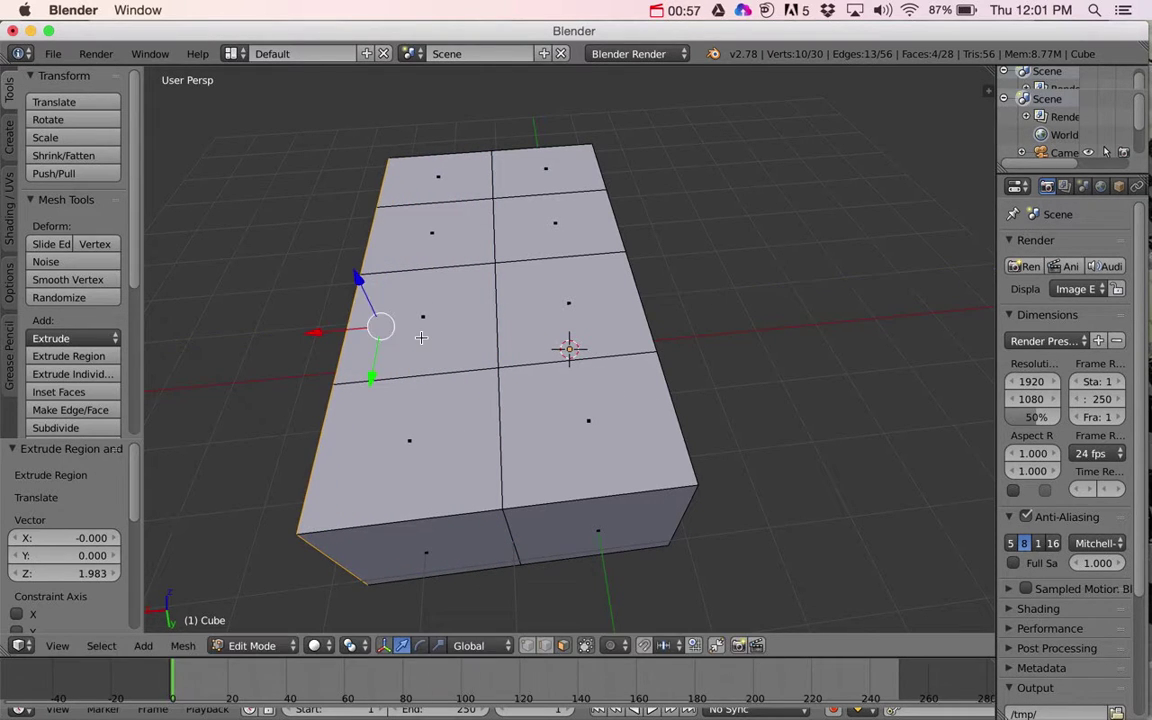
Extrude the two top faces between the bed and hood sections upward by about 1.58 units to form the cab
{"action": "middle_click_drag", "start_coordinate": [496, 352], "coordinate": [581, 404]}
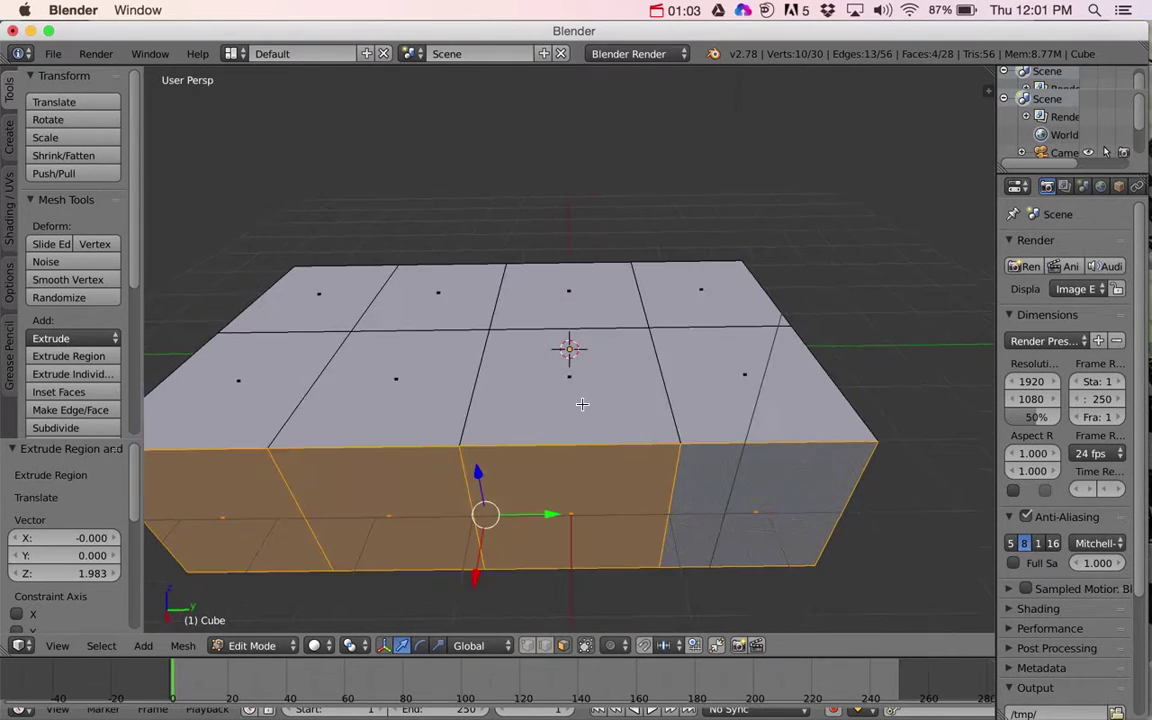
{"action": "right_click", "coordinate": [567, 300]}
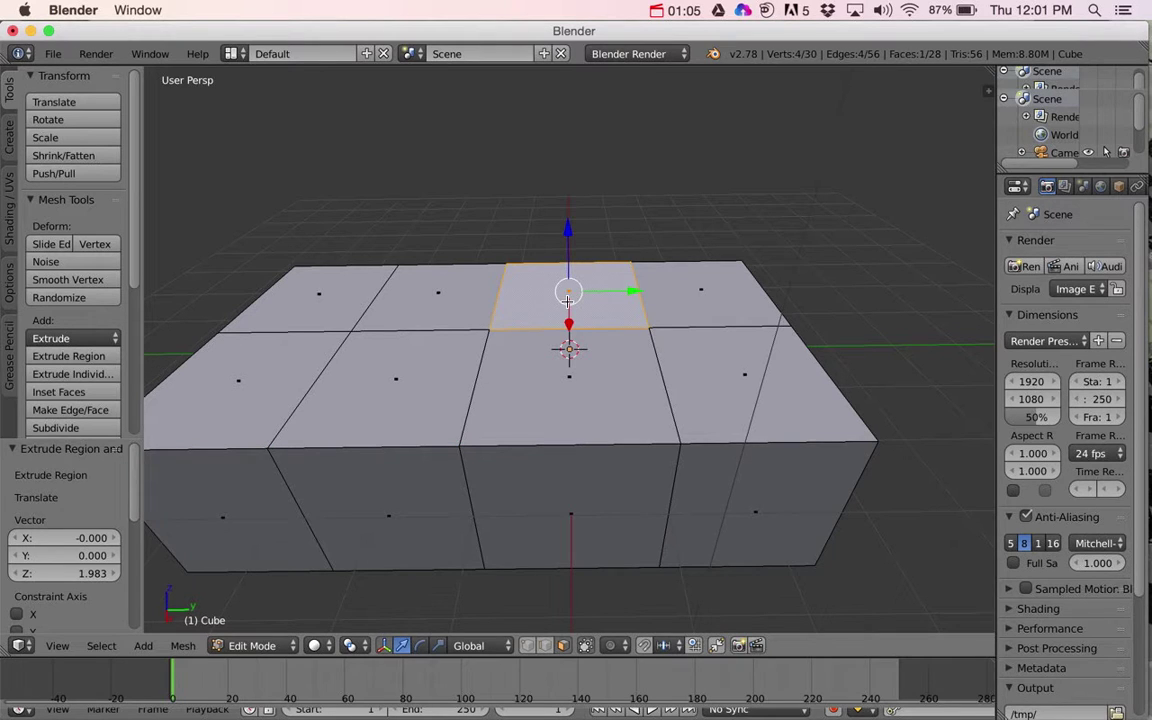
{"action": "right_click", "coordinate": [561, 378], "text": "shift"}
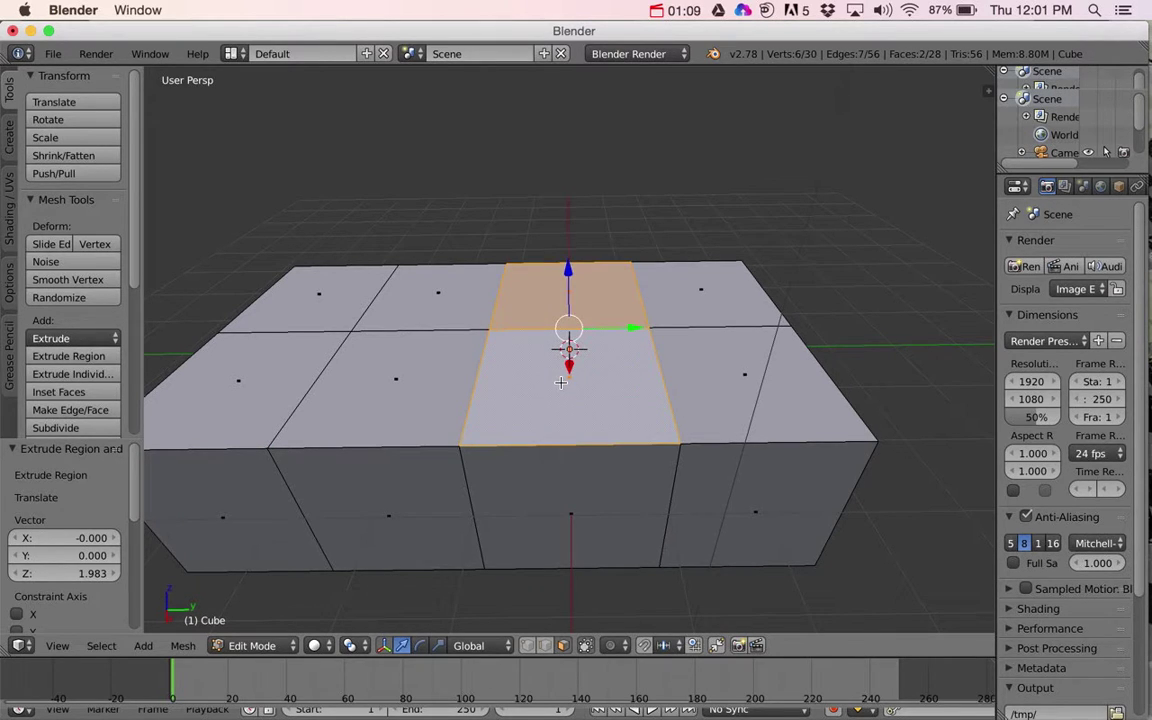
{"action": "key", "text": "e"}
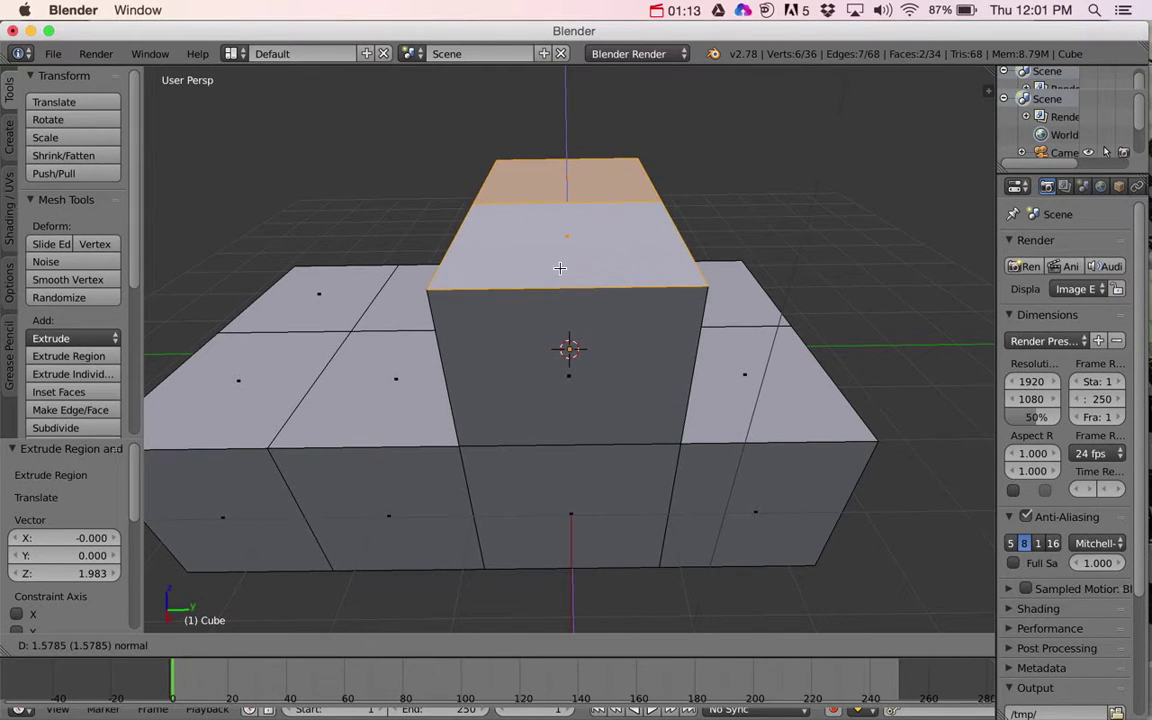
{"action": "left_click", "coordinate": [567, 414]}
Add two lengthwise loop cuts along the truck body, one slid close to each long side edge
{"action": "middle_click_drag", "start_coordinate": [550, 347], "coordinate": [580, 358]}
{"action": "scroll", "coordinate": [585, 412], "scroll_direction": "down", "scroll_amount": 3}
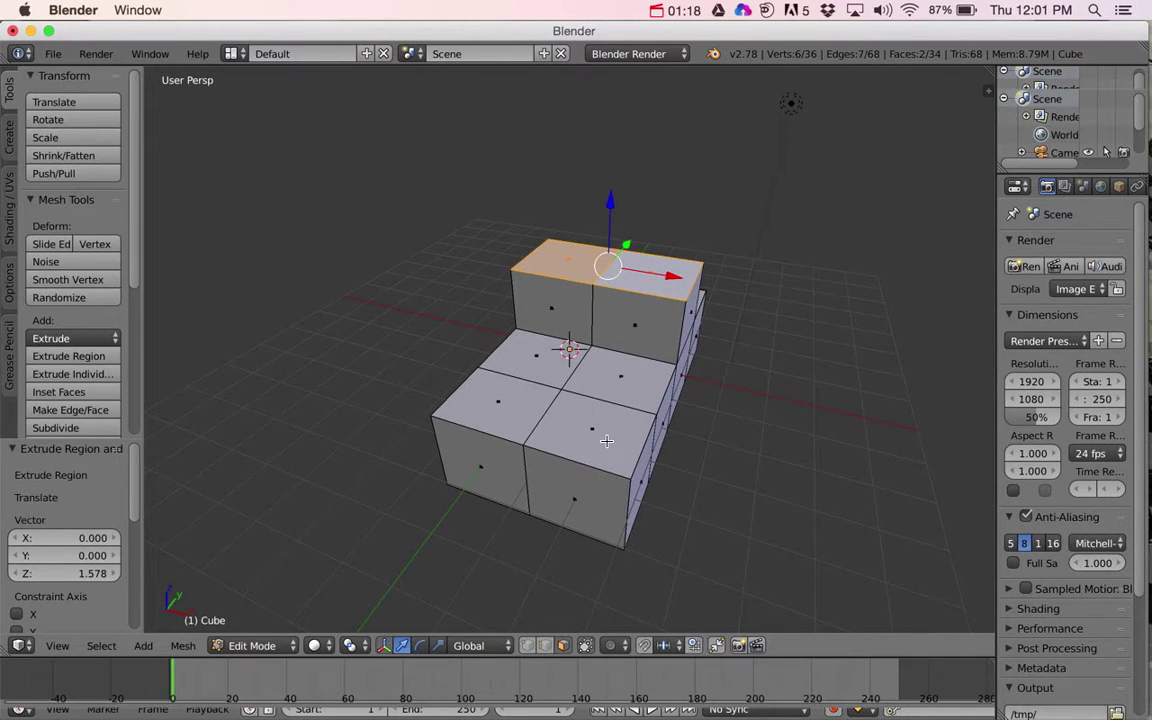
{"action": "middle_click_drag", "start_coordinate": [606, 440], "coordinate": [563, 447]}
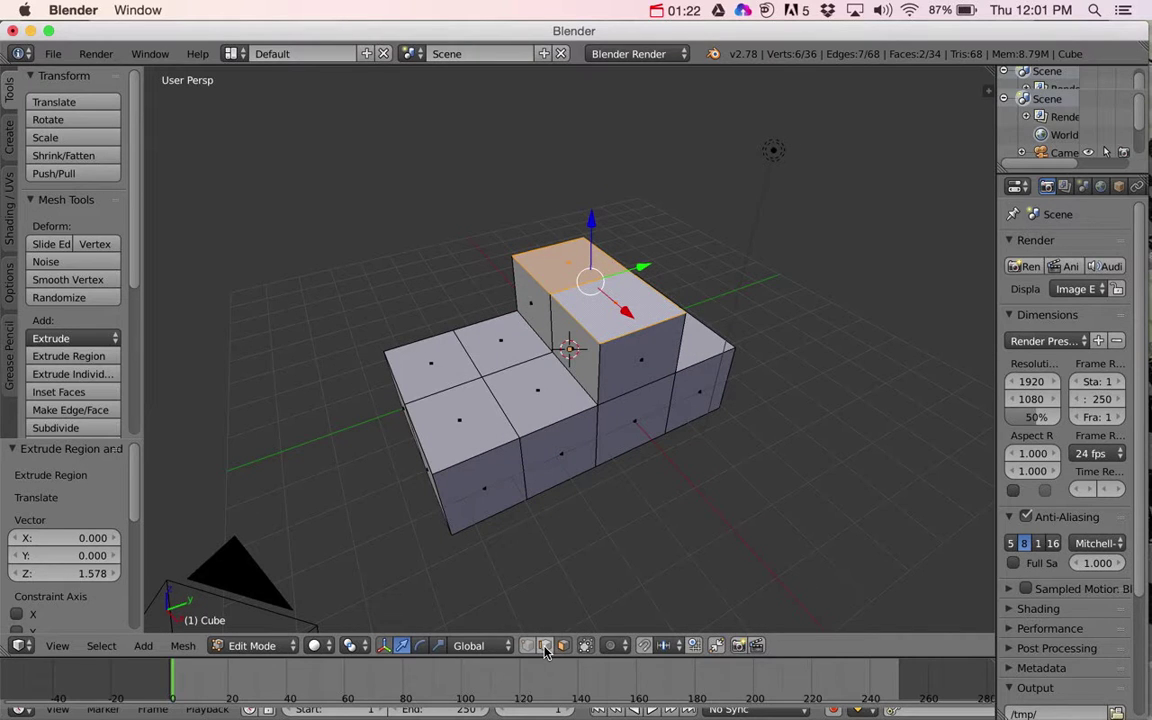
{"action": "middle_click_drag", "start_coordinate": [418, 396], "coordinate": [519, 450]}
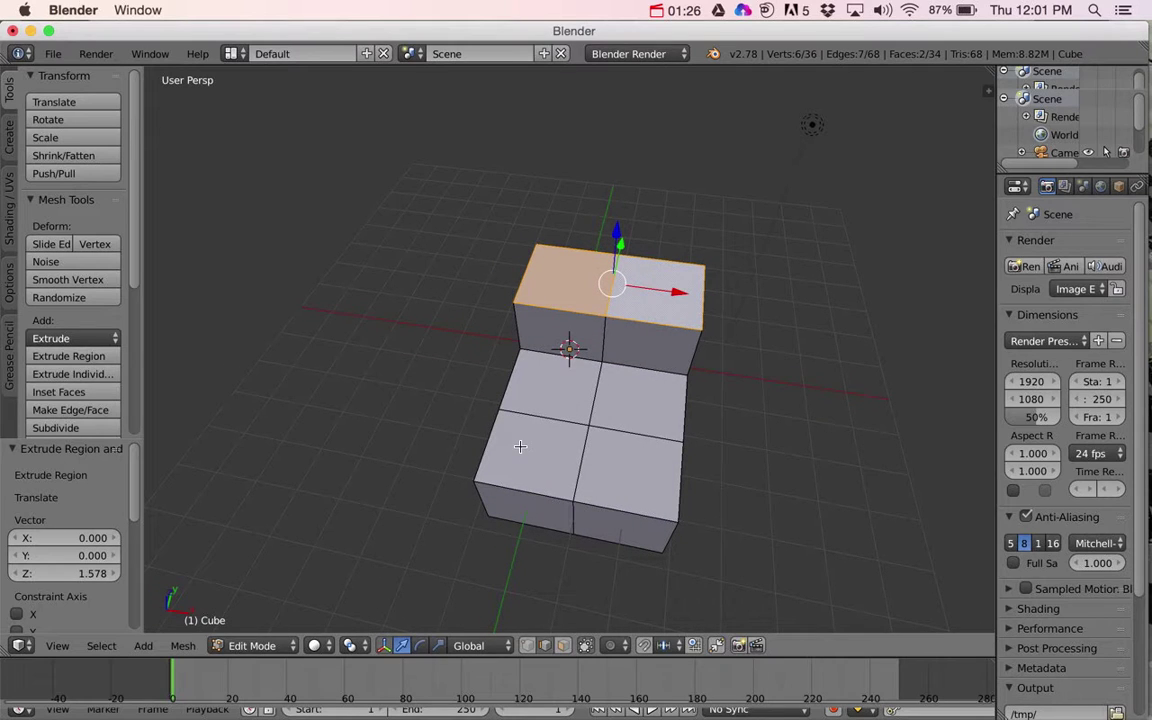
{"action": "key", "text": "ctrl+r"}
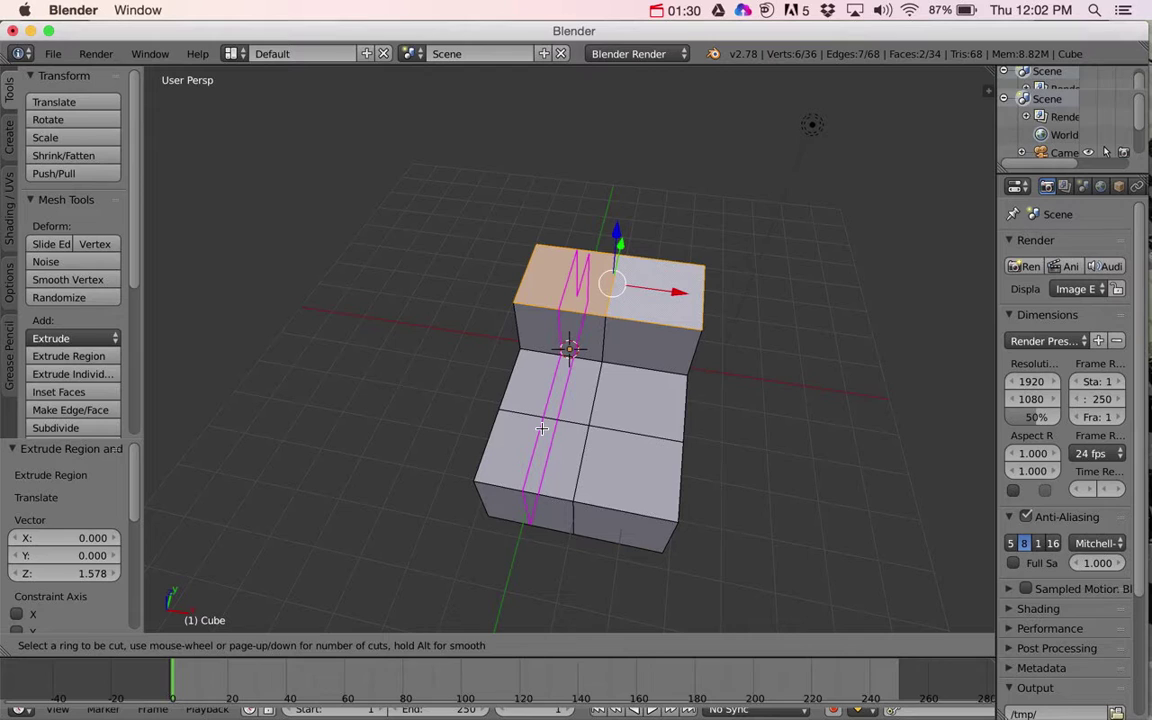
{"action": "left_click", "coordinate": [541, 428]}
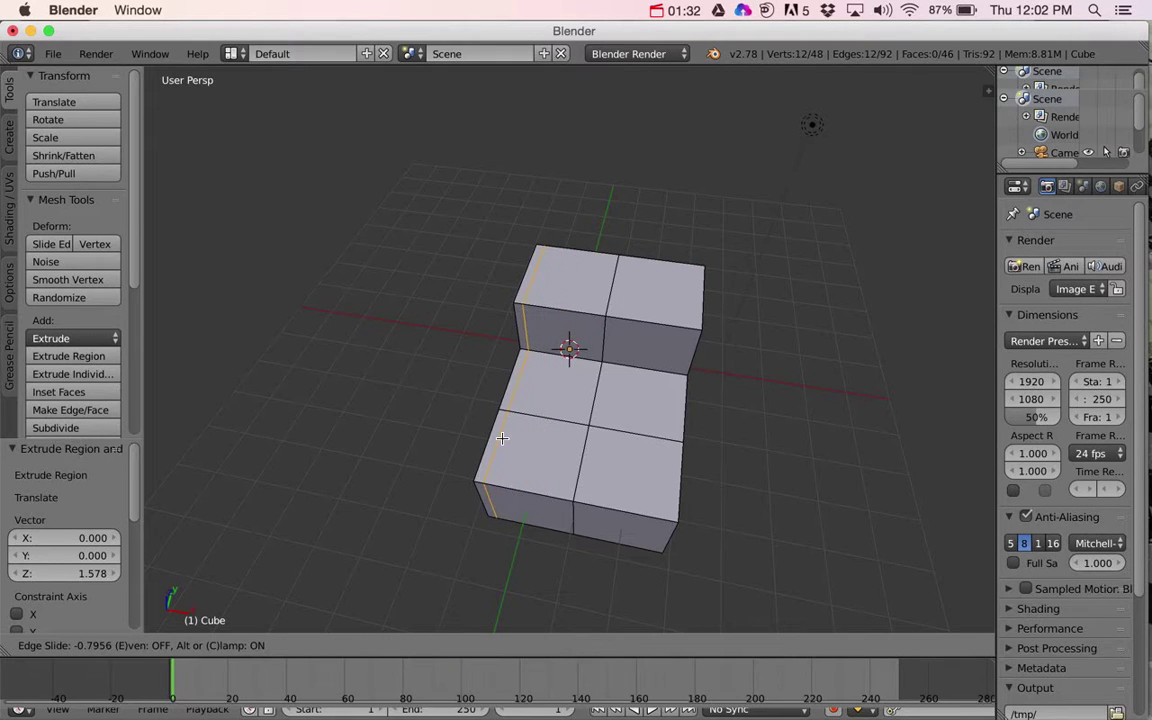
{"action": "left_click", "coordinate": [502, 438]}
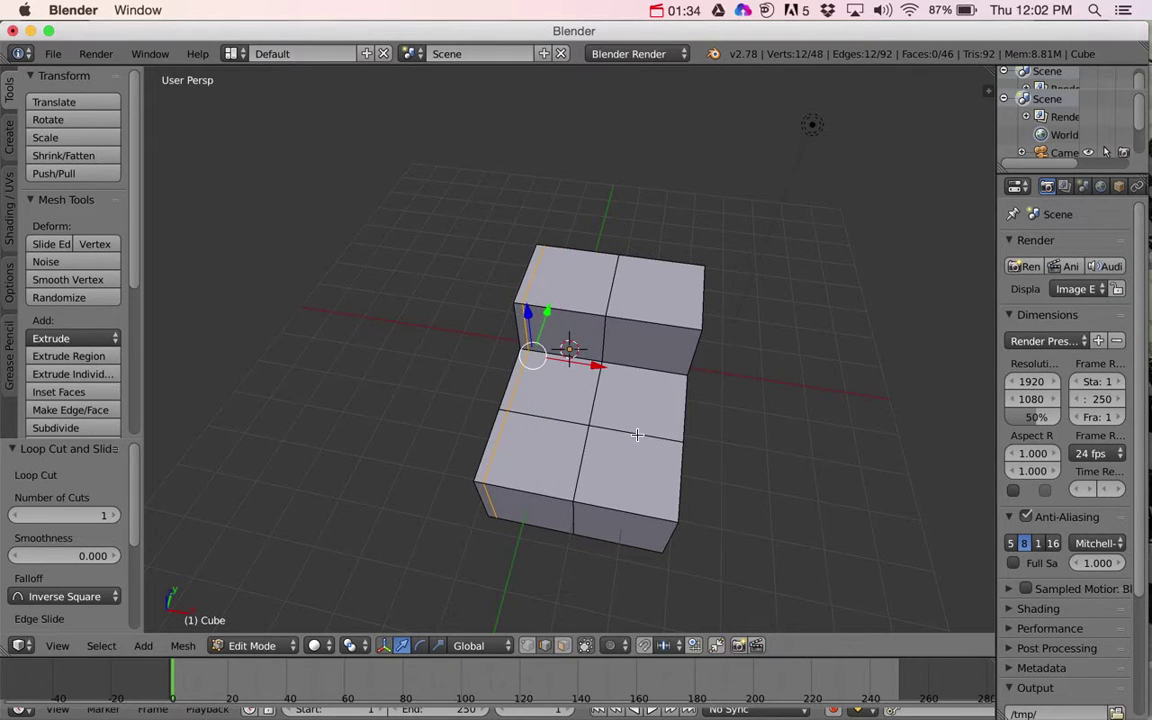
{"action": "key", "text": "ctrl+r"}
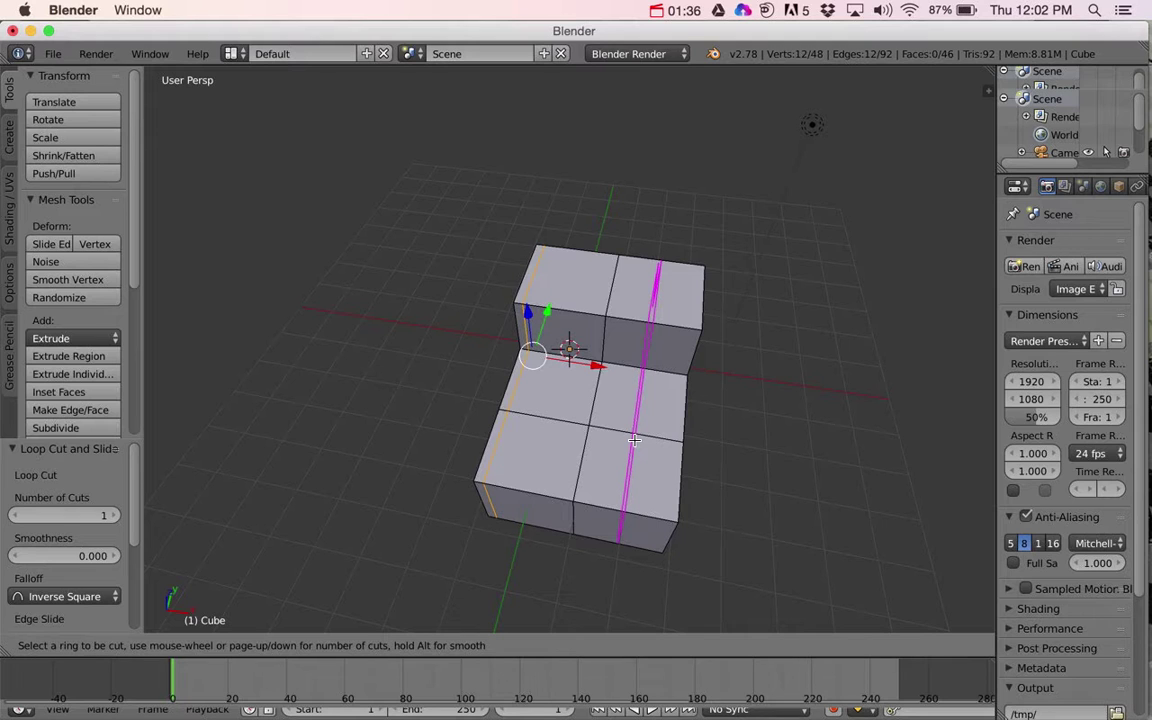
{"action": "left_click", "coordinate": [634, 440]}
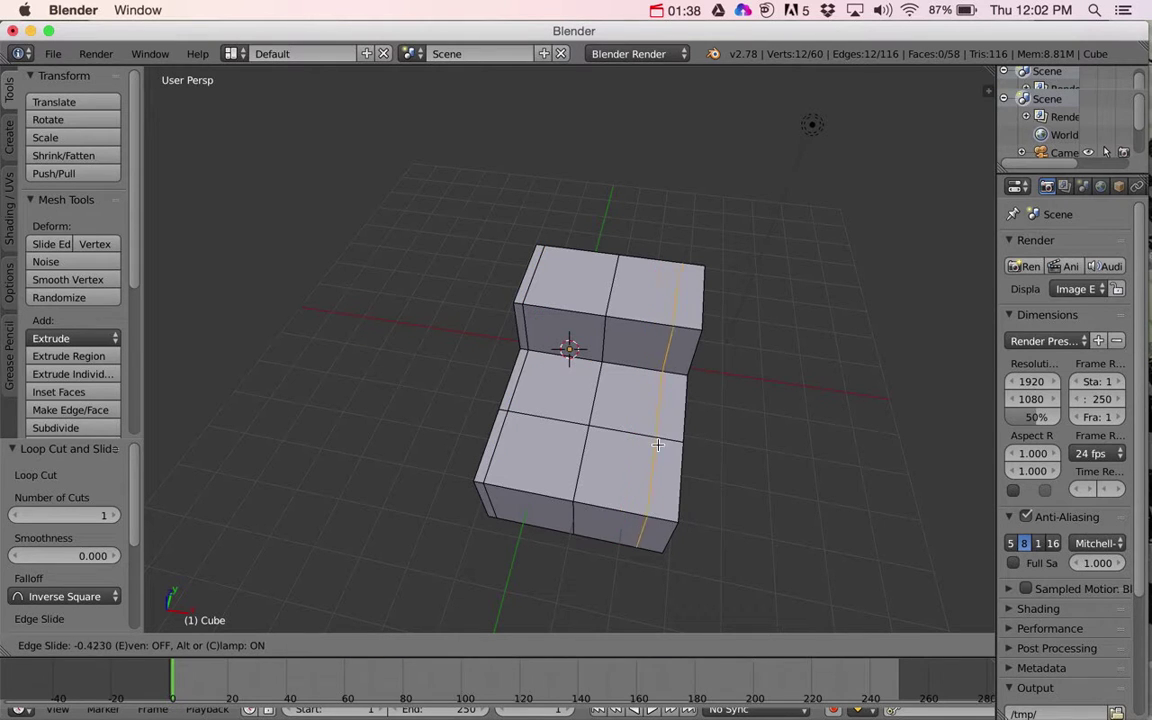
{"action": "left_click", "coordinate": [672, 450]}
Add two crosswise loop cuts to the truck bed, one close to the tail end and one slid close to the cab
{"action": "middle_click_drag", "start_coordinate": [672, 450], "coordinate": [560, 430]}
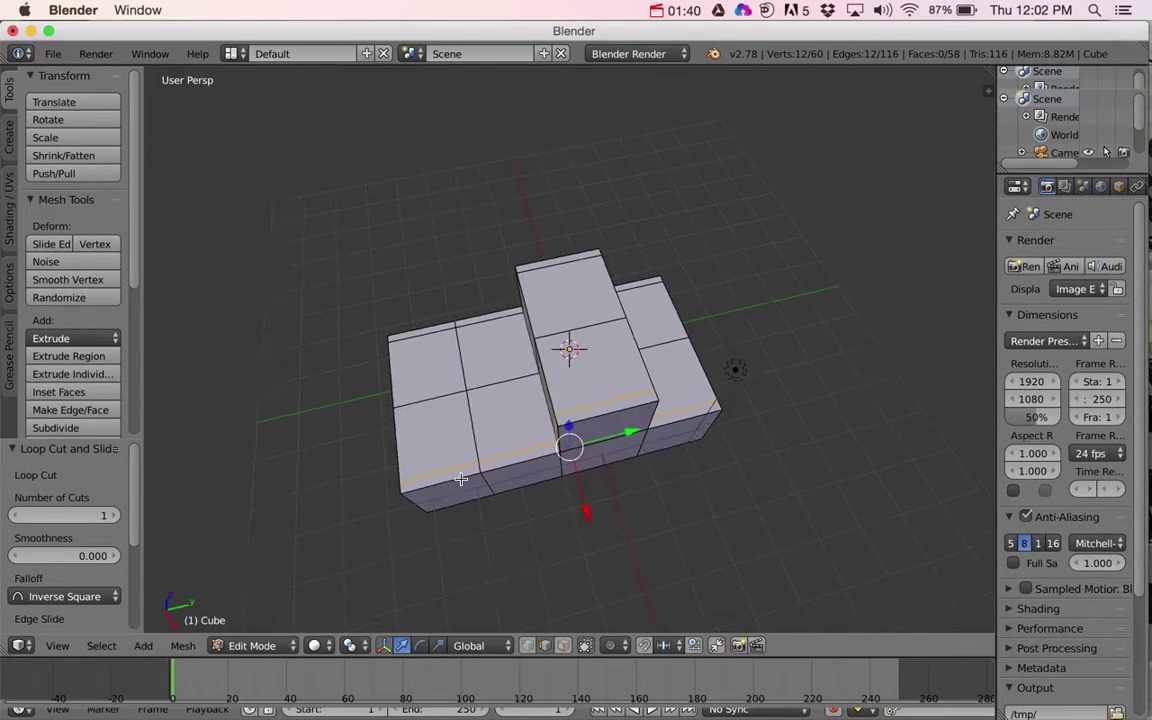
{"action": "key", "text": "ctrl+r"}
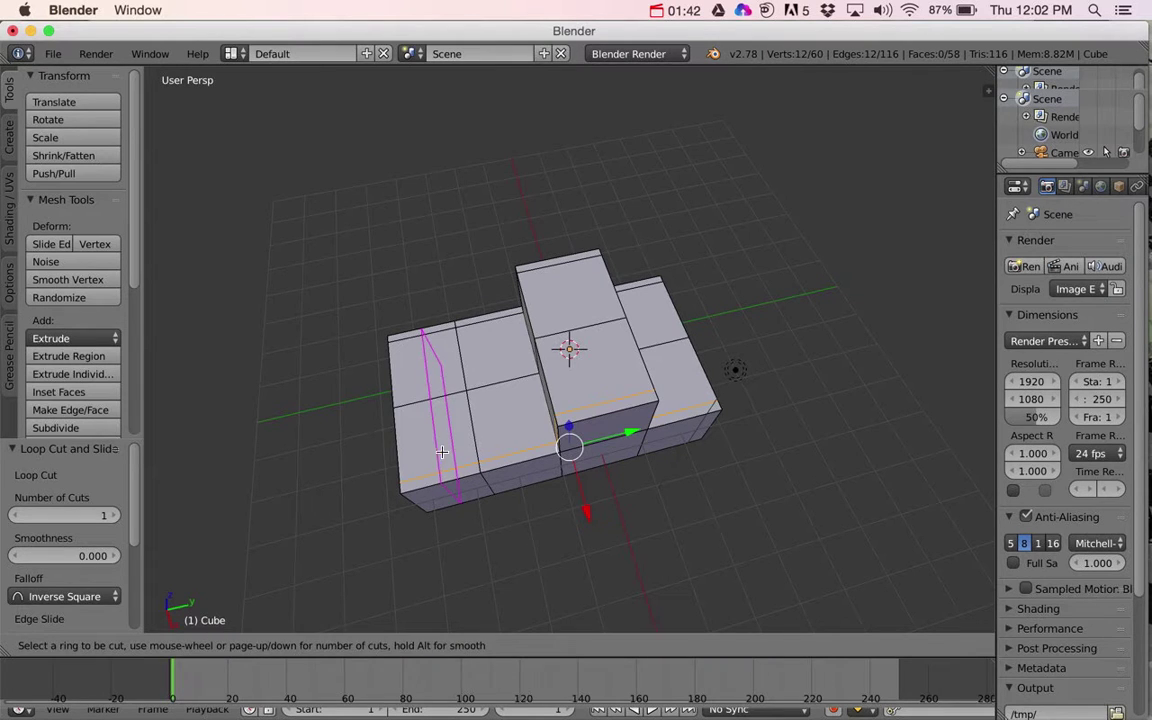
{"action": "left_click", "coordinate": [441, 452]}
{"action": "left_click", "coordinate": [410, 452]}
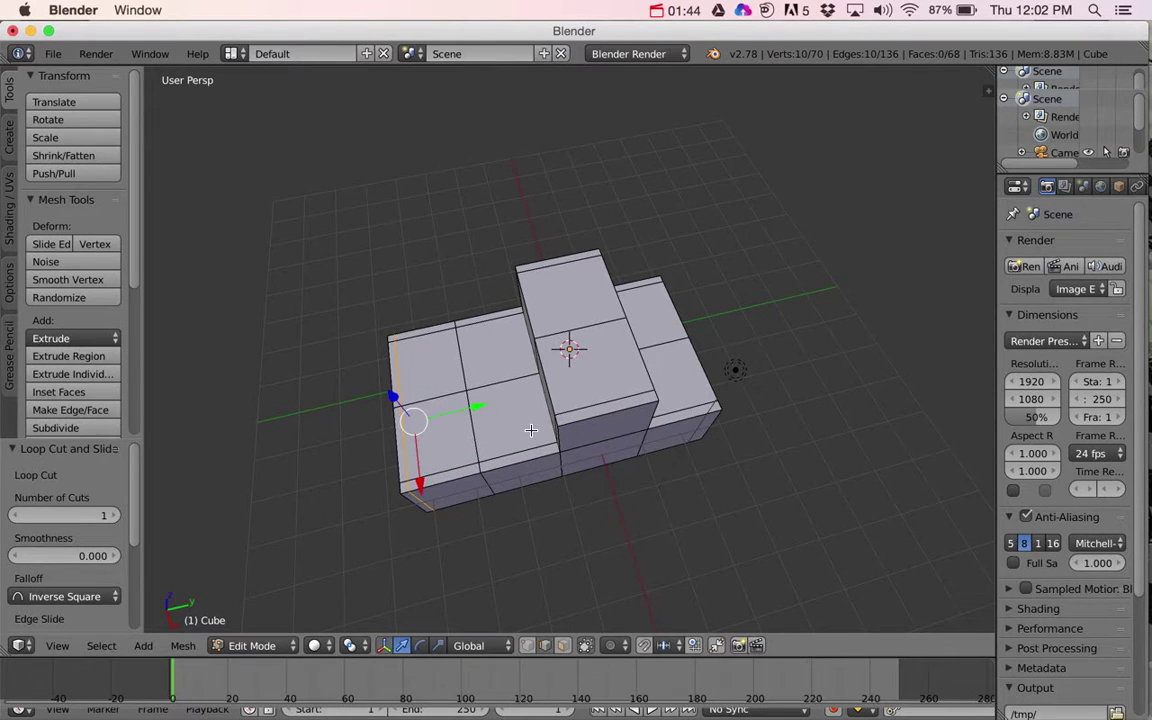
{"action": "key", "text": "ctrl+r"}
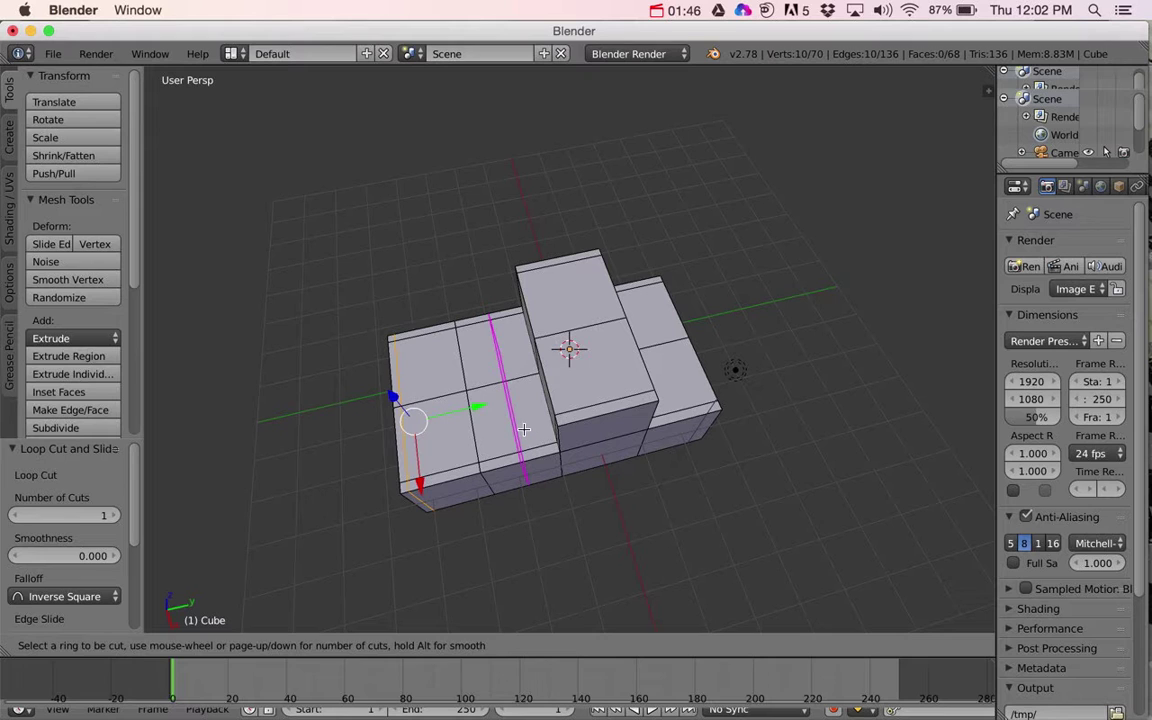
{"action": "left_click", "coordinate": [524, 429]}
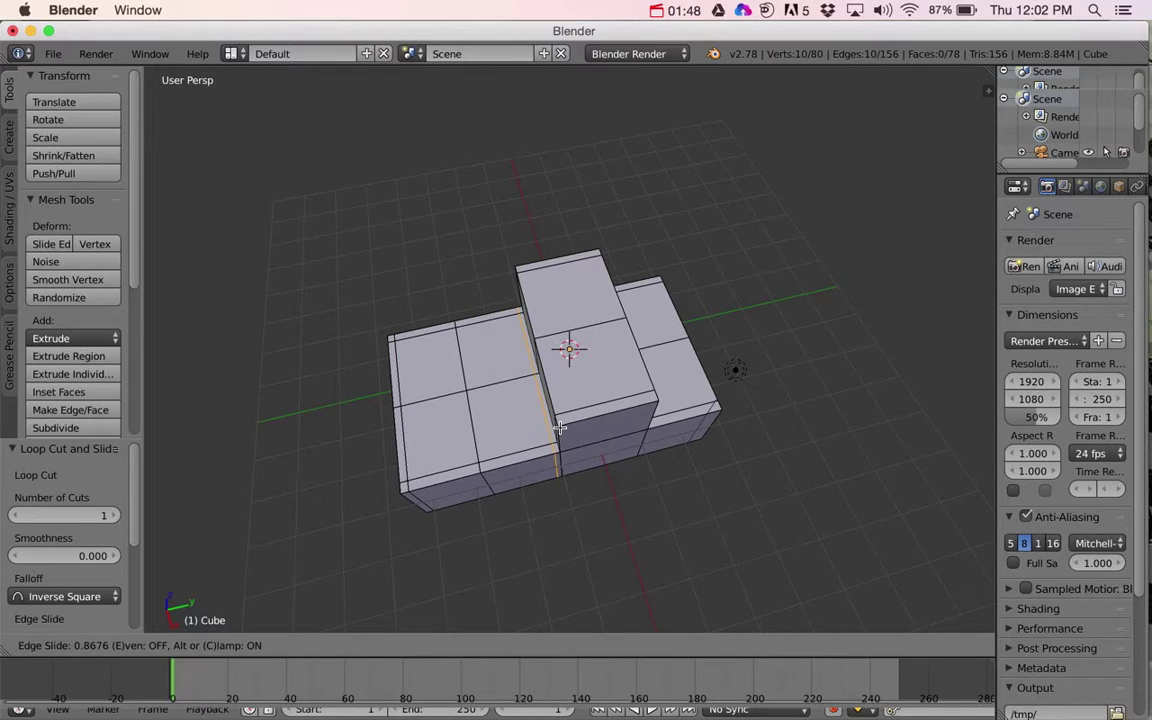
{"action": "left_click", "coordinate": [560, 428]}
Extrude the four inner top faces of the truck bed downward by about 1.02 units to hollow it out
{"action": "middle_click_drag", "start_coordinate": [560, 428], "coordinate": [598, 405]}
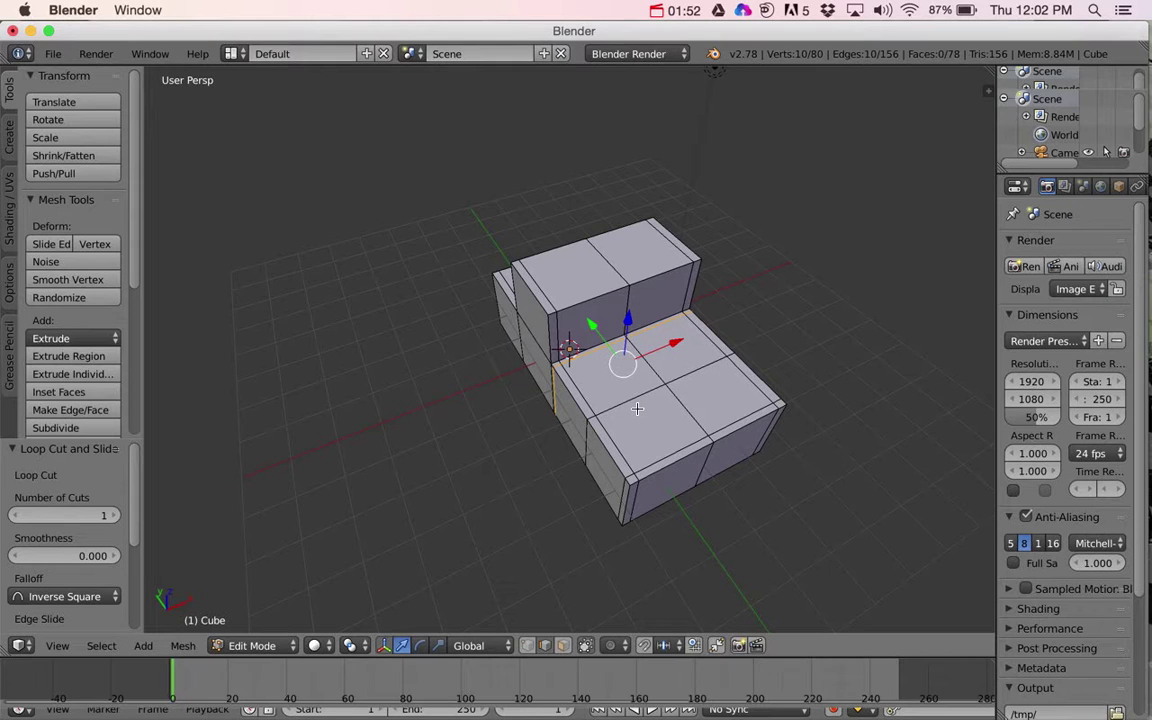
{"action": "left_click", "coordinate": [562, 645]}
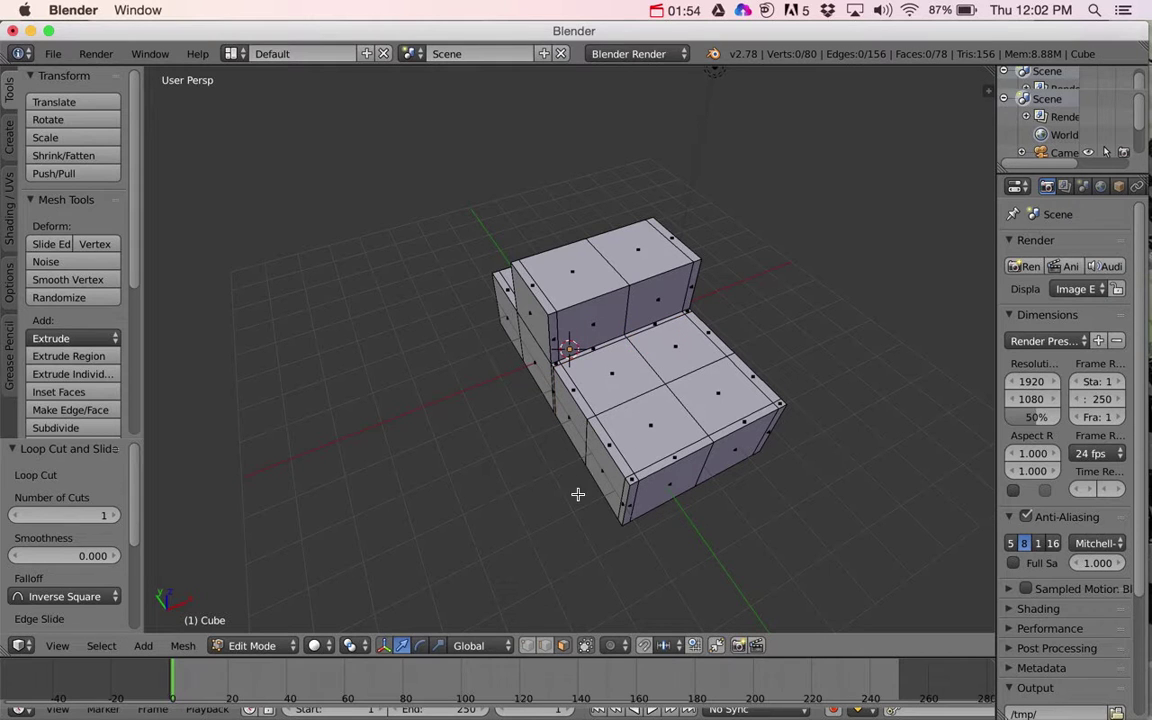
{"action": "right_click", "coordinate": [622, 378]}
{"action": "right_click", "coordinate": [679, 347], "text": "shift"}
{"action": "right_click", "coordinate": [641, 425]}
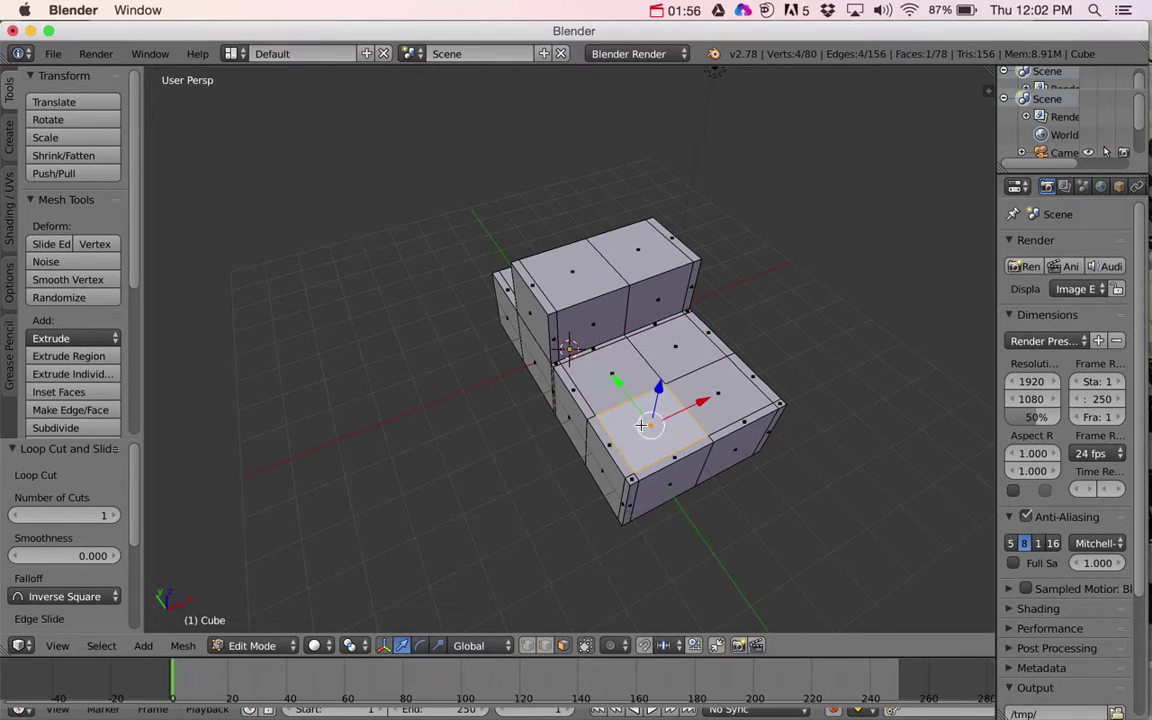
{"action": "right_click", "coordinate": [712, 392], "text": "shift"}
{"action": "right_click", "coordinate": [676, 348], "text": "shift"}
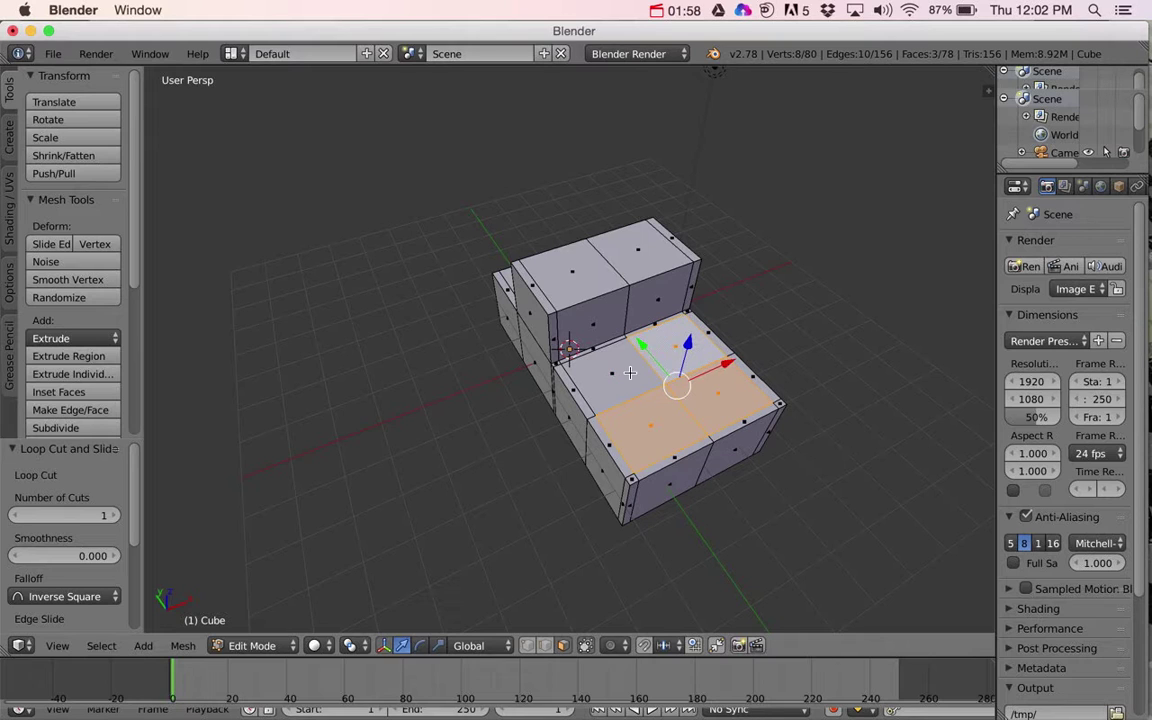
{"action": "right_click", "coordinate": [630, 372], "text": "shift"}
{"action": "key", "text": "e"}
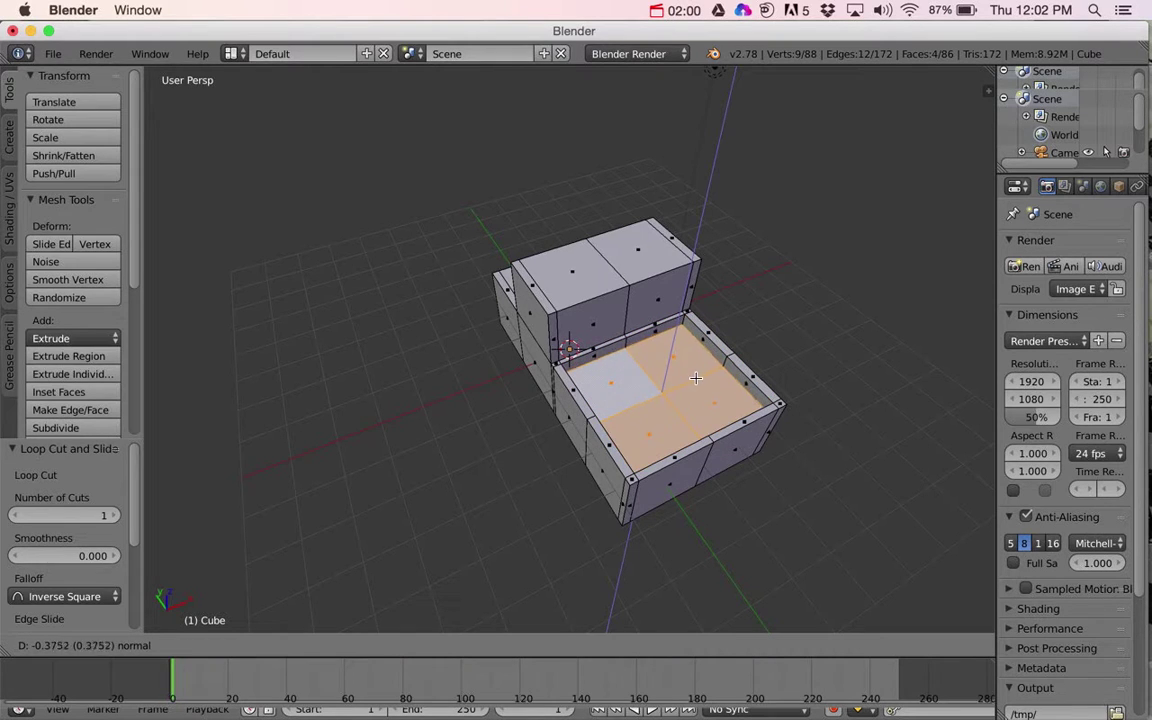
{"action": "left_click", "coordinate": [694, 392]}
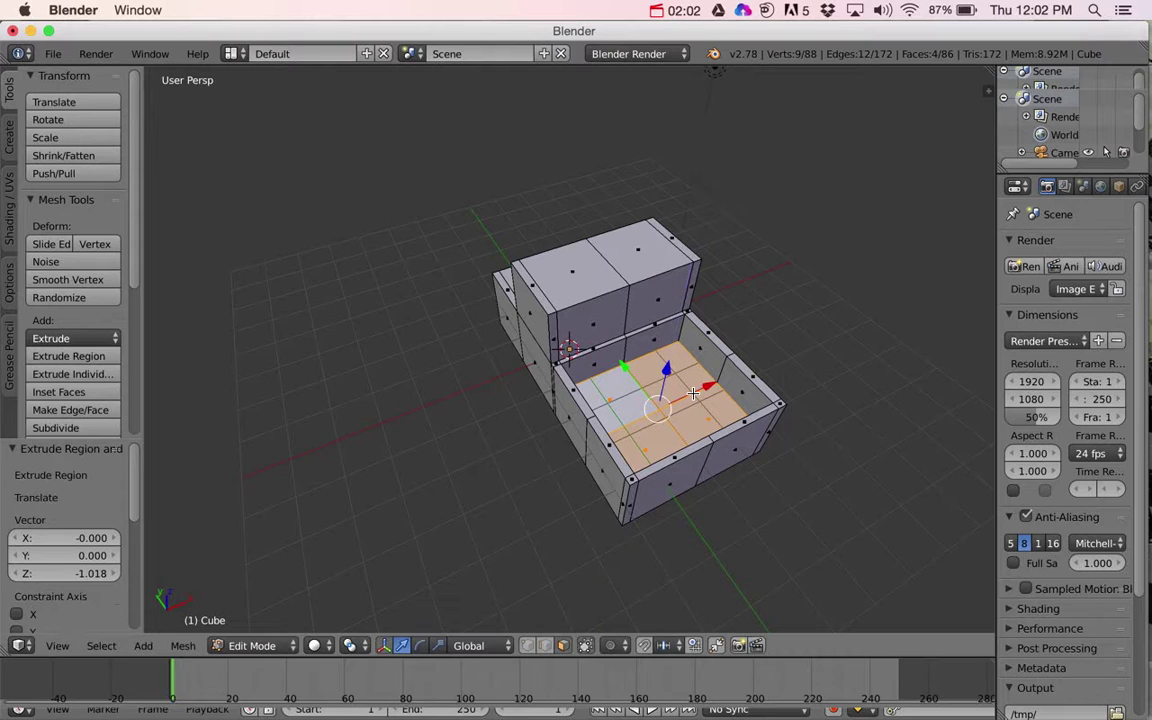
Lower the bed floor faces by about 0.58 units along the Z axis
{"action": "middle_click_drag", "start_coordinate": [694, 392], "coordinate": [706, 357]}
{"action": "key", "text": "g"}
{"action": "key", "text": "z"}
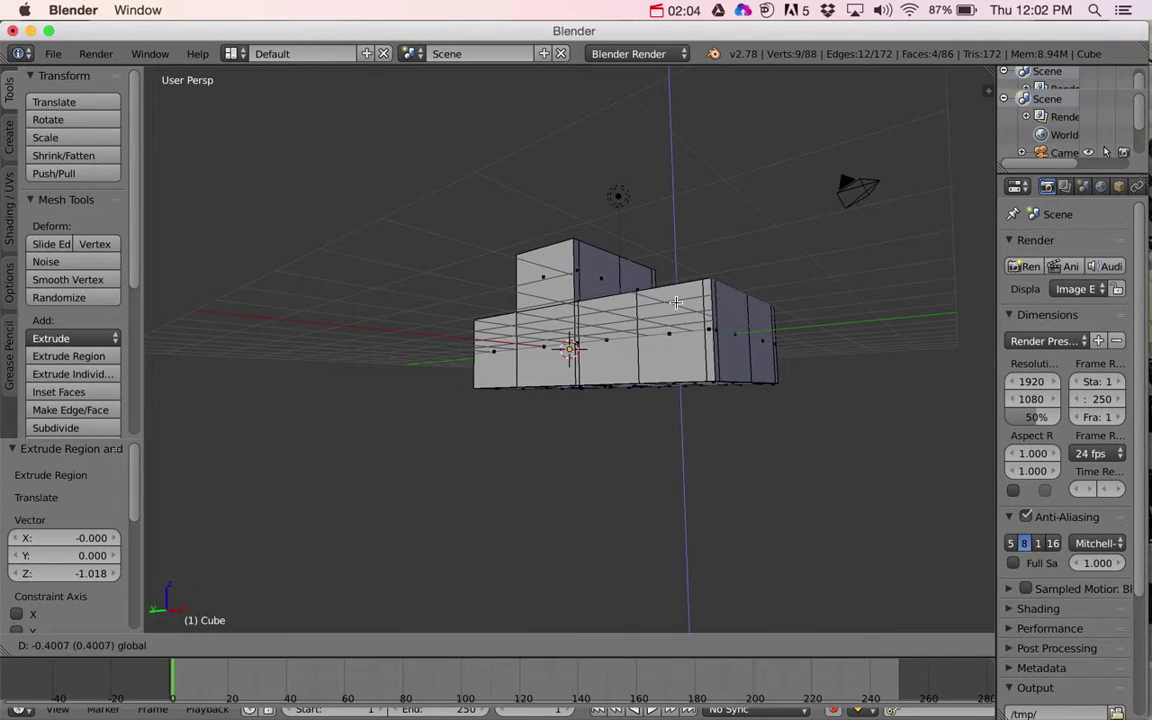
{"action": "left_click", "coordinate": [678, 310]}
{"action": "middle_click_drag", "start_coordinate": [678, 310], "coordinate": [657, 352]}
{"action": "middle_click_drag", "start_coordinate": [566, 349], "coordinate": [736, 360]}
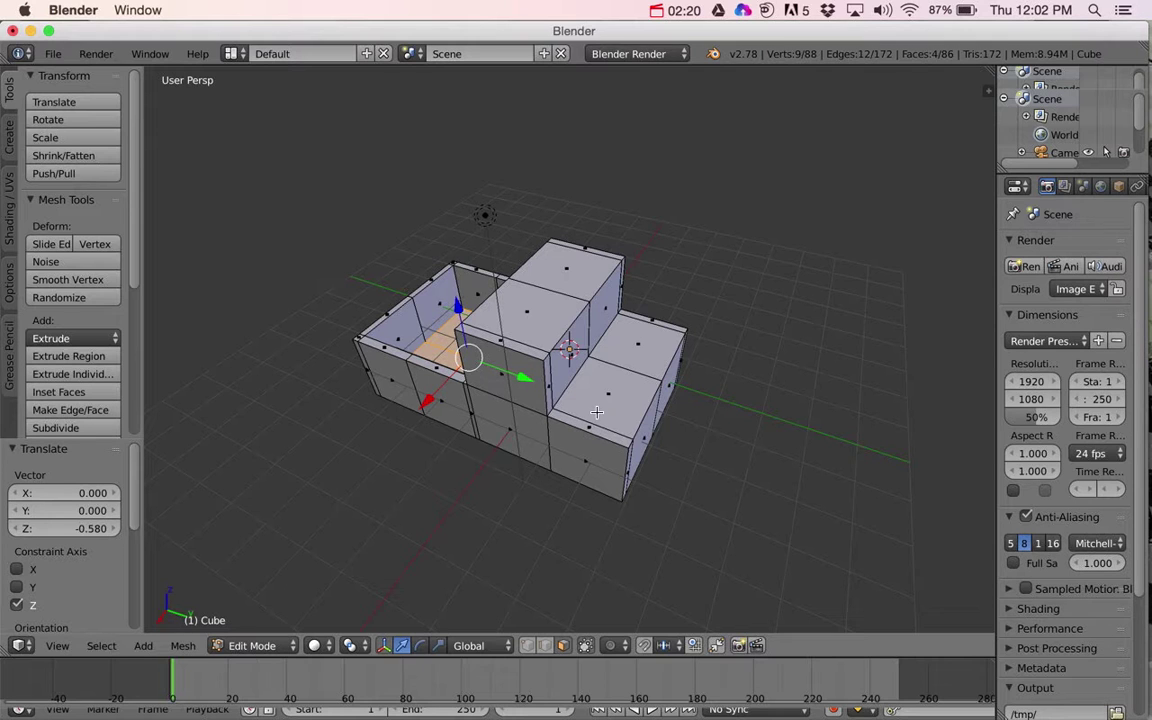
Add a horizontal loop cut around the cab and slide it up close to the roof
{"action": "middle_click_drag", "start_coordinate": [597, 412], "coordinate": [595, 410]}
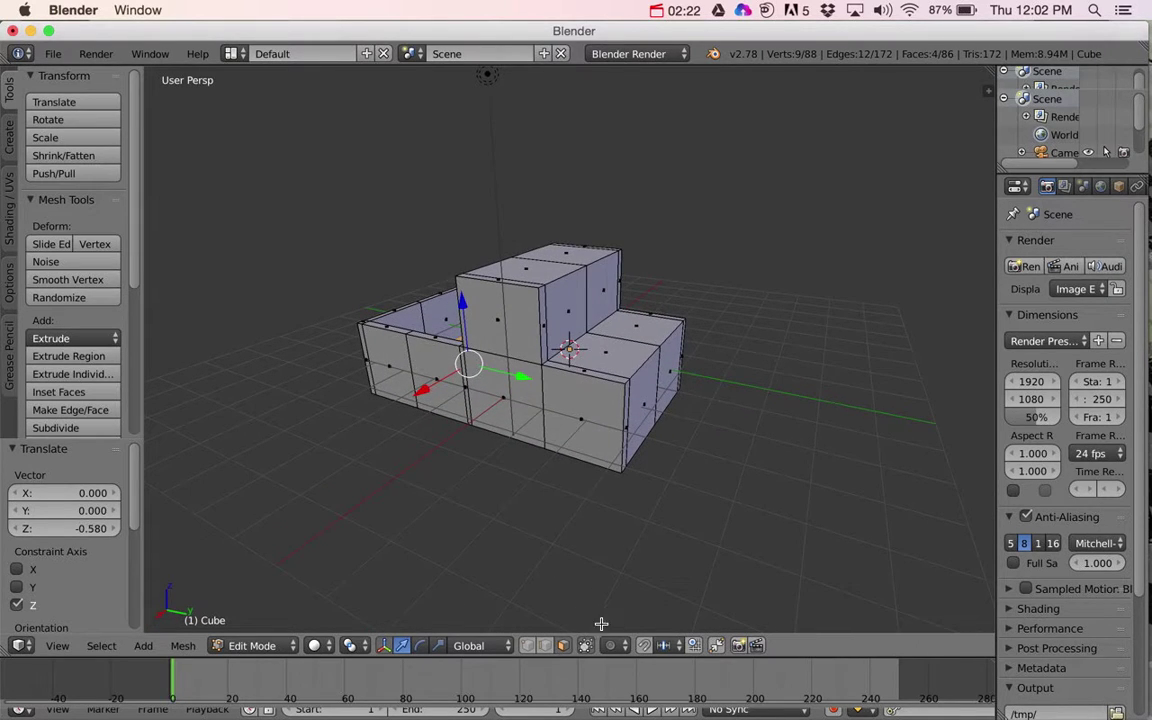
{"action": "left_click", "coordinate": [545, 647]}
{"action": "key", "text": "ctrl+r"}
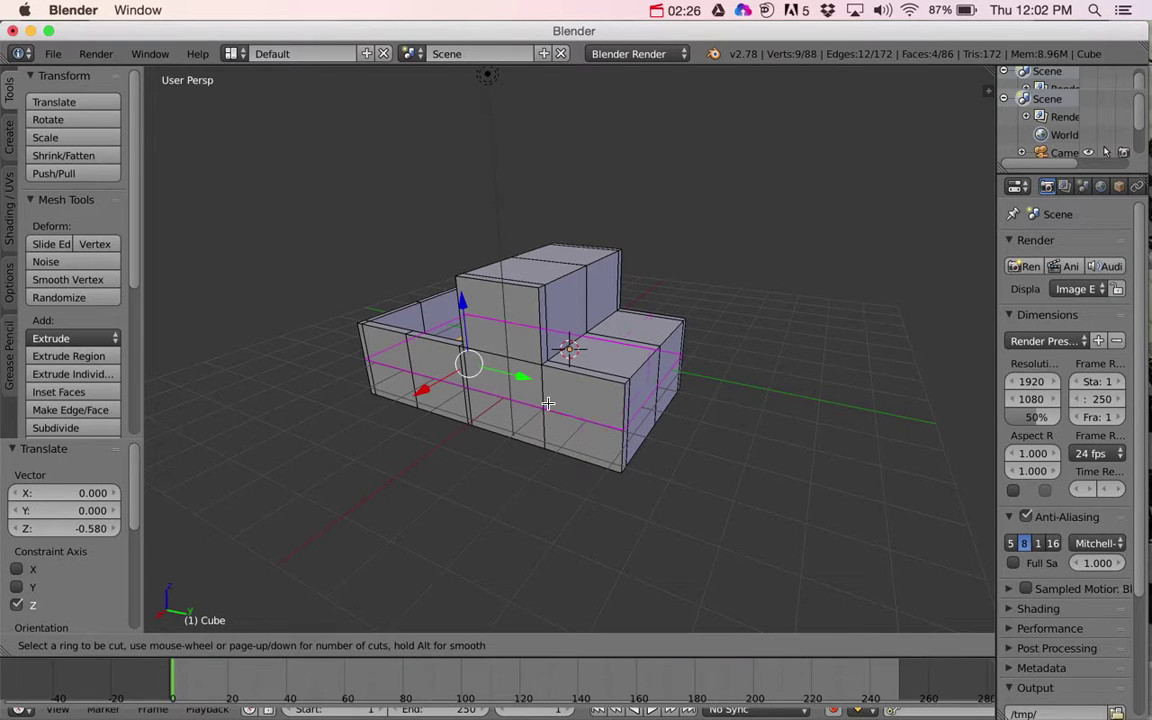
{"action": "left_click", "coordinate": [563, 314]}
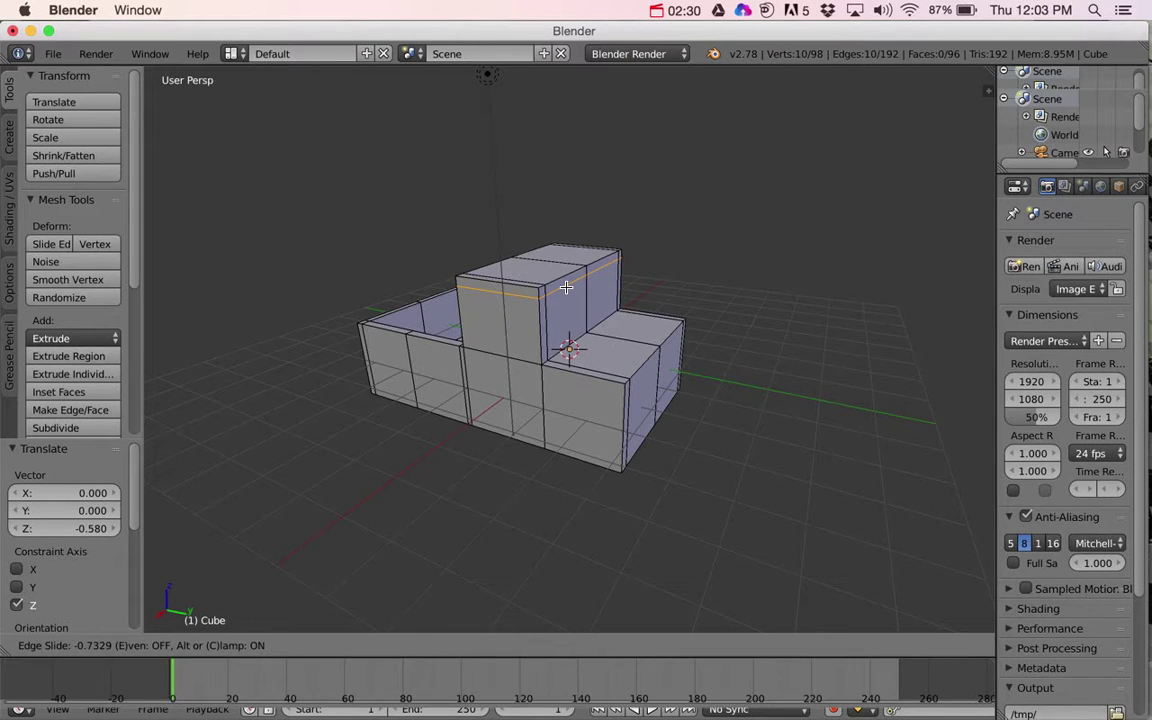
{"action": "left_click", "coordinate": [567, 284]}
{"action": "middle_click_drag", "start_coordinate": [568, 284], "coordinate": [514, 260]}
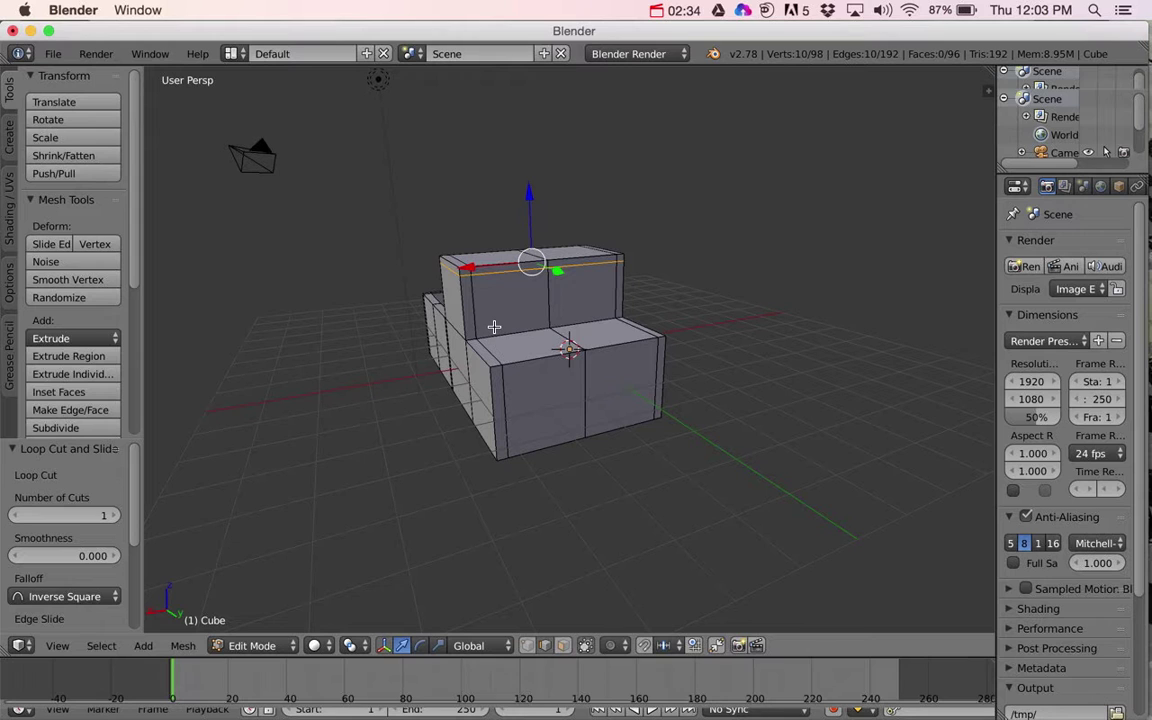
Add a horizontal loop cut near the base of the cab and lower it by about 0.09 units along Z
{"action": "middle_click_drag", "start_coordinate": [494, 327], "coordinate": [501, 361]}
{"action": "key", "text": "ctrl+r"}
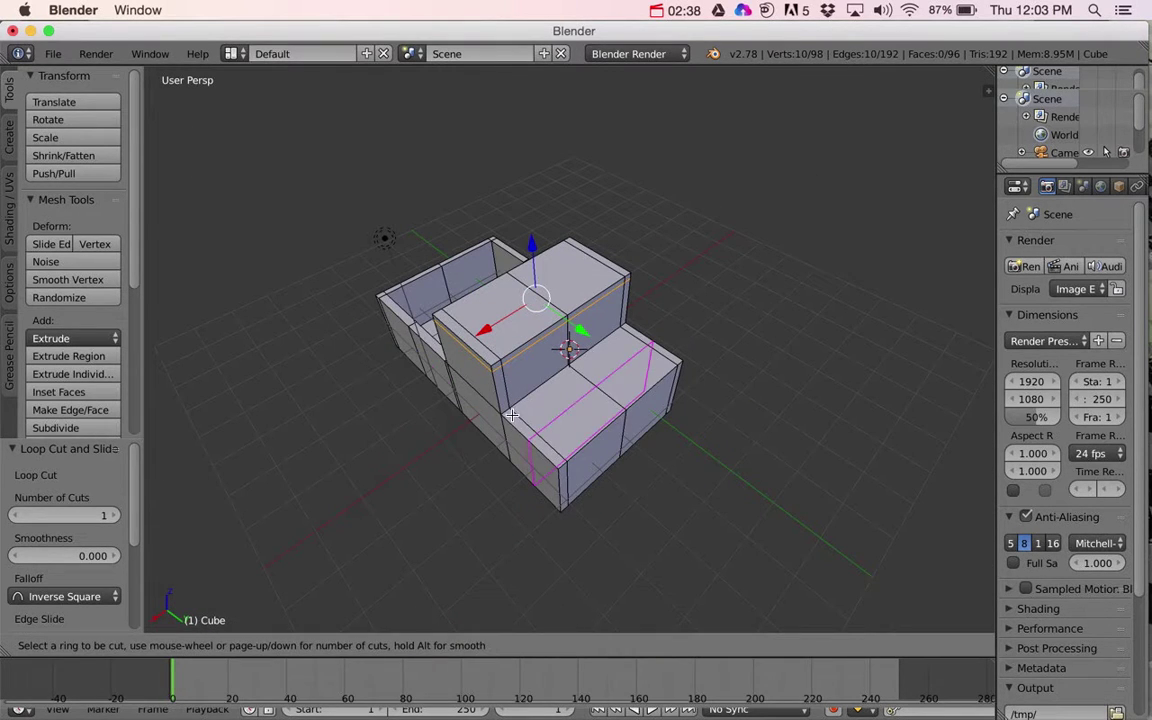
{"action": "left_click", "coordinate": [452, 356]}
{"action": "left_click", "coordinate": [504, 408]}
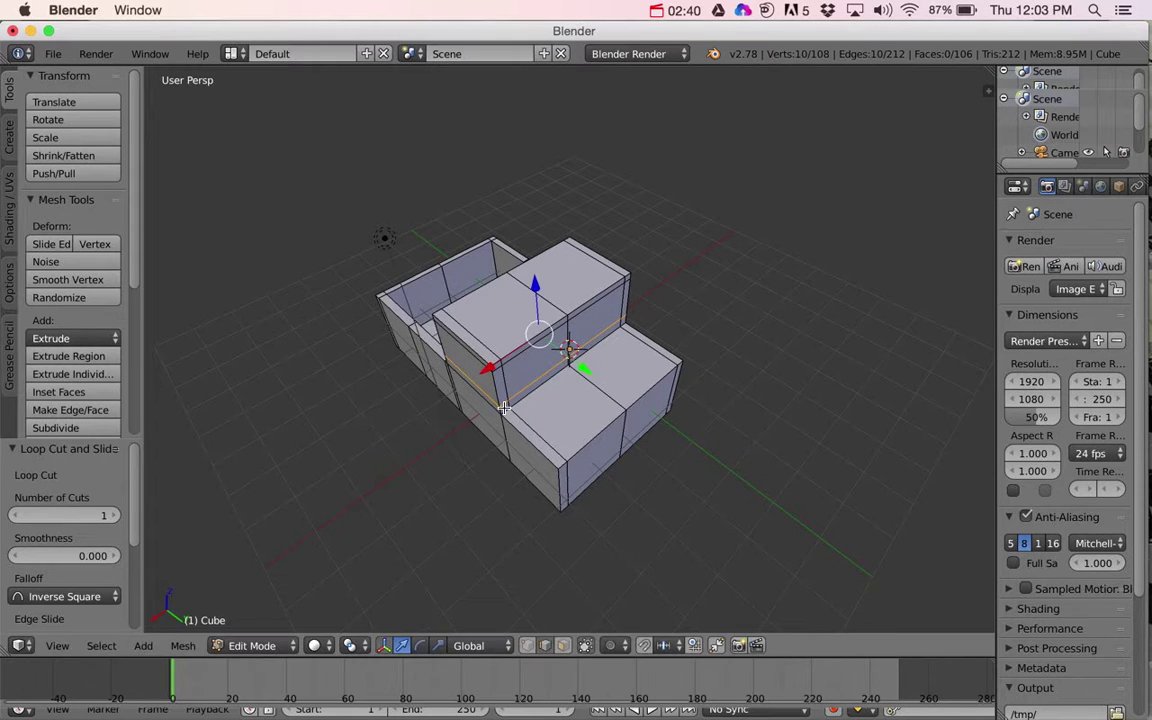
{"action": "middle_click_drag", "start_coordinate": [463, 367], "coordinate": [487, 366]}
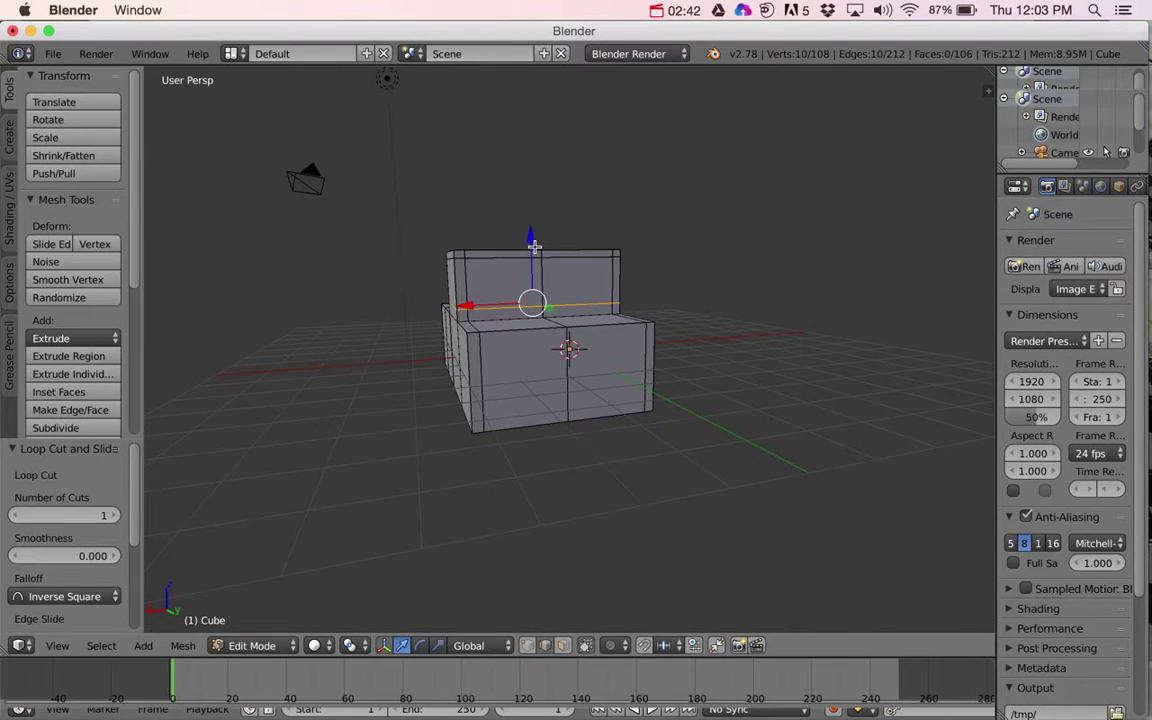
{"action": "left_click_drag", "start_coordinate": [532, 240], "coordinate": [532, 245]}
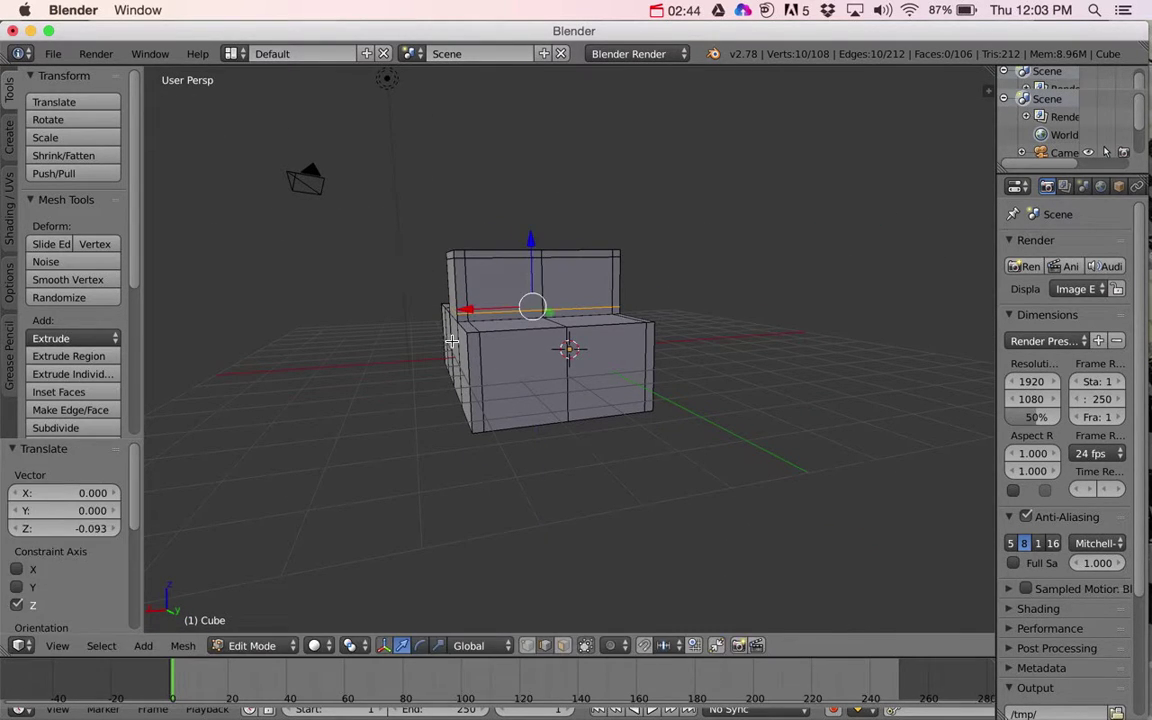
{"action": "middle_click_drag", "start_coordinate": [452, 341], "coordinate": [503, 362]}
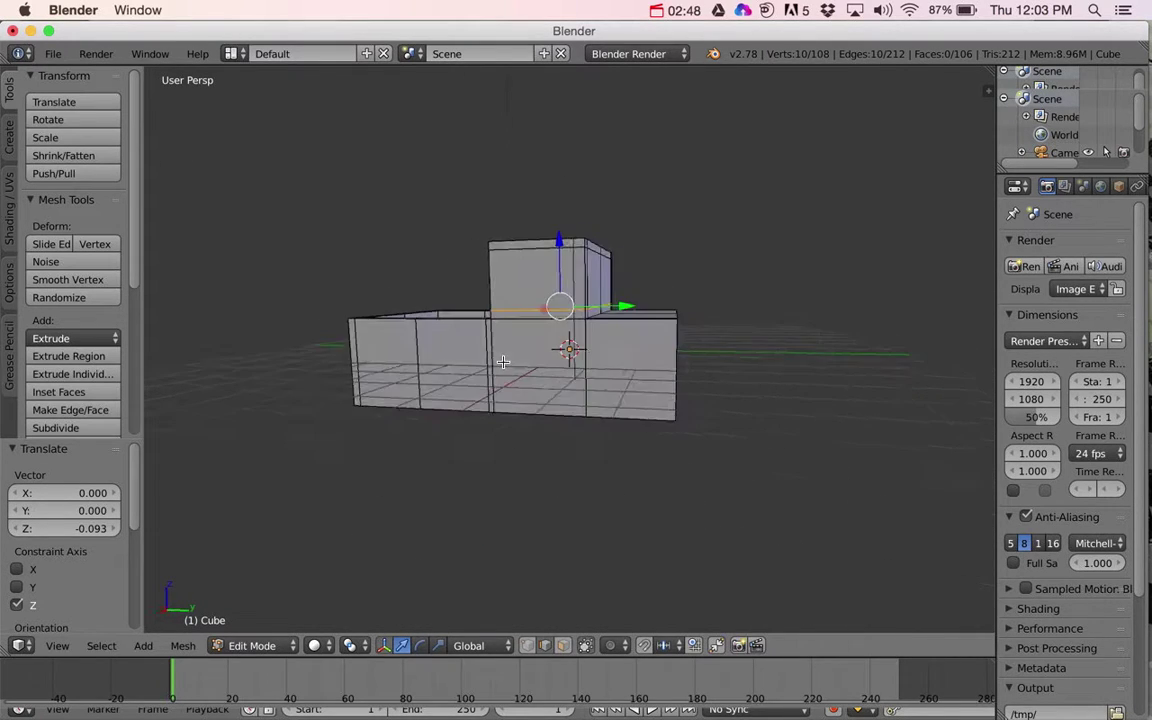
Add two evenly spaced horizontal loop cuts around the lower truck body without sliding them
{"action": "scroll", "coordinate": [503, 362], "scroll_direction": "down", "scroll_amount": 2}
{"action": "key", "text": "ctrl+r"}
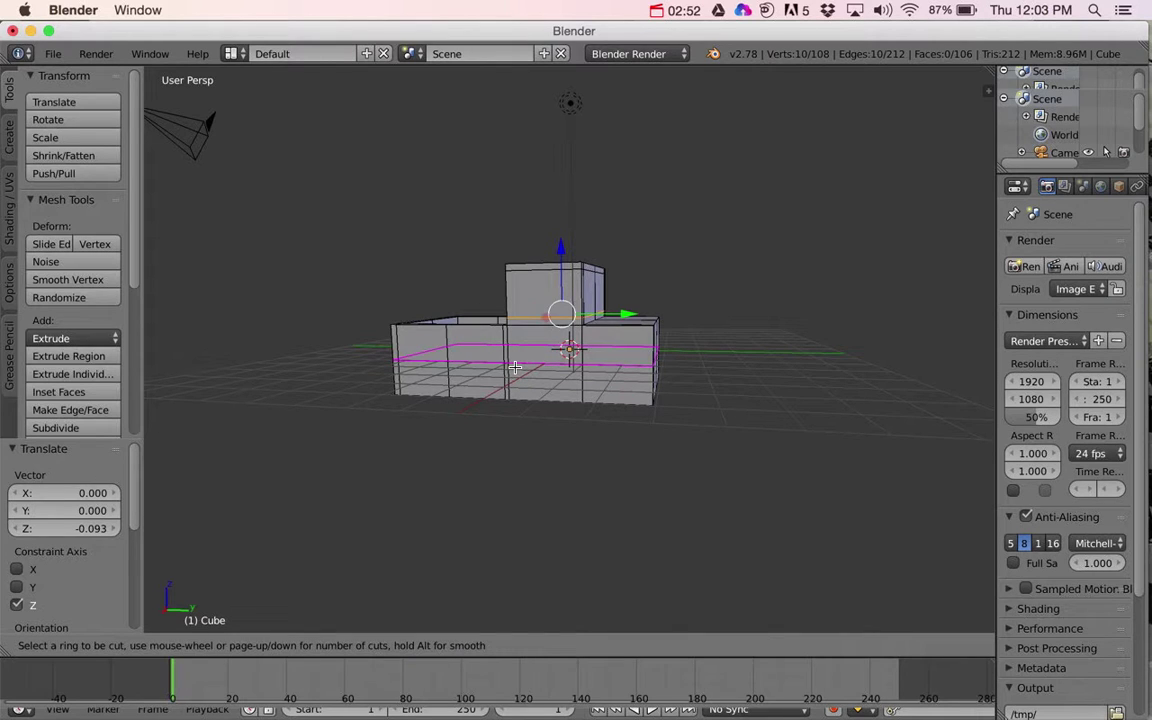
{"action": "left_click", "coordinate": [514, 367]}
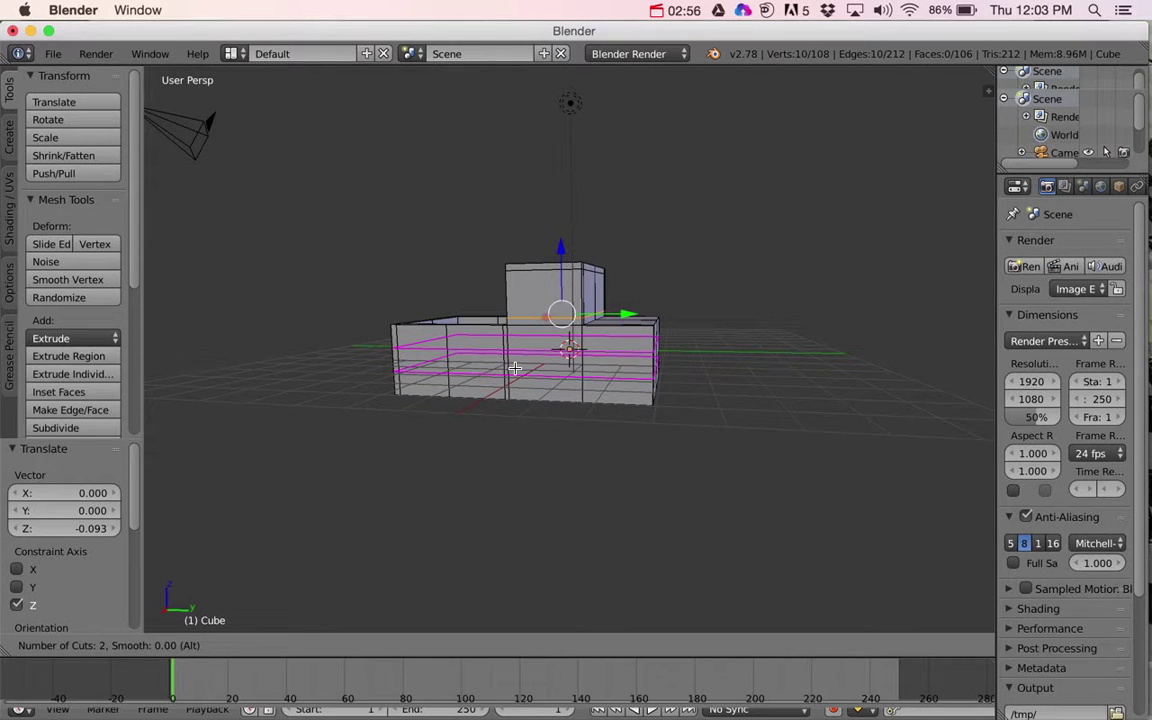
{"action": "scroll", "coordinate": [514, 367], "scroll_direction": "up", "scroll_amount": 1}
{"action": "left_click", "coordinate": [514, 367]}
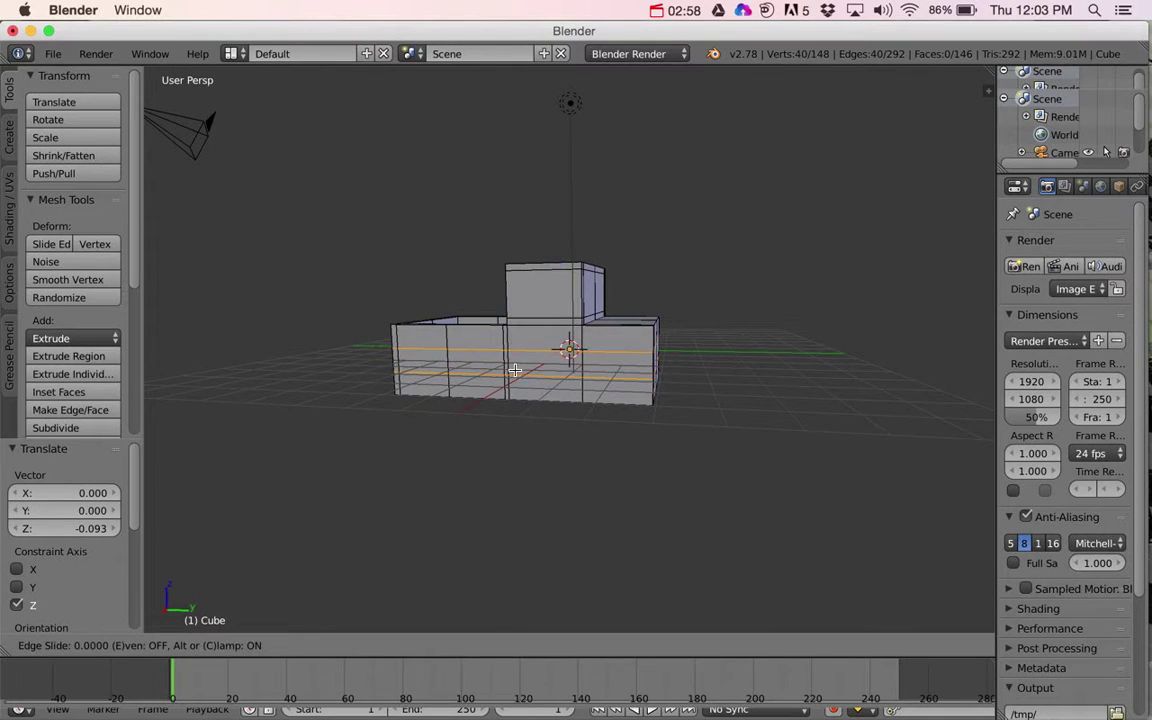
{"action": "left_click", "coordinate": [514, 367]}
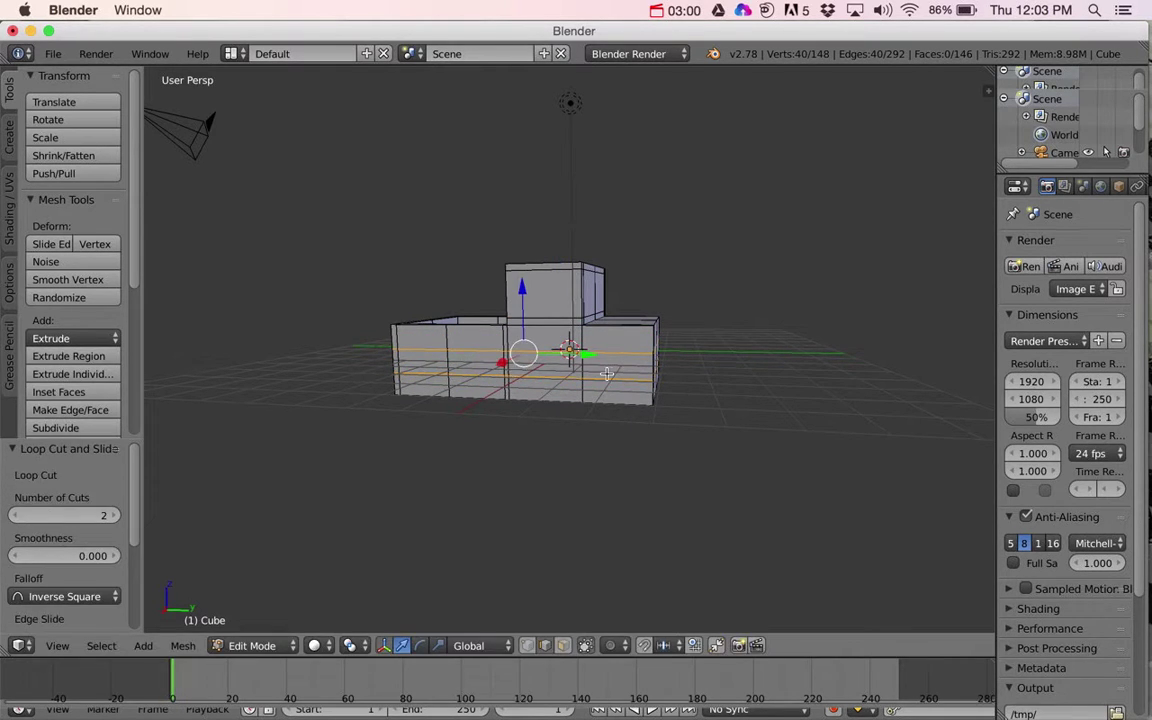
Raise both new body edge loops together by about 0.095 units along Z
{"action": "scroll", "coordinate": [540, 355], "scroll_direction": "left", "scroll_amount": 10}
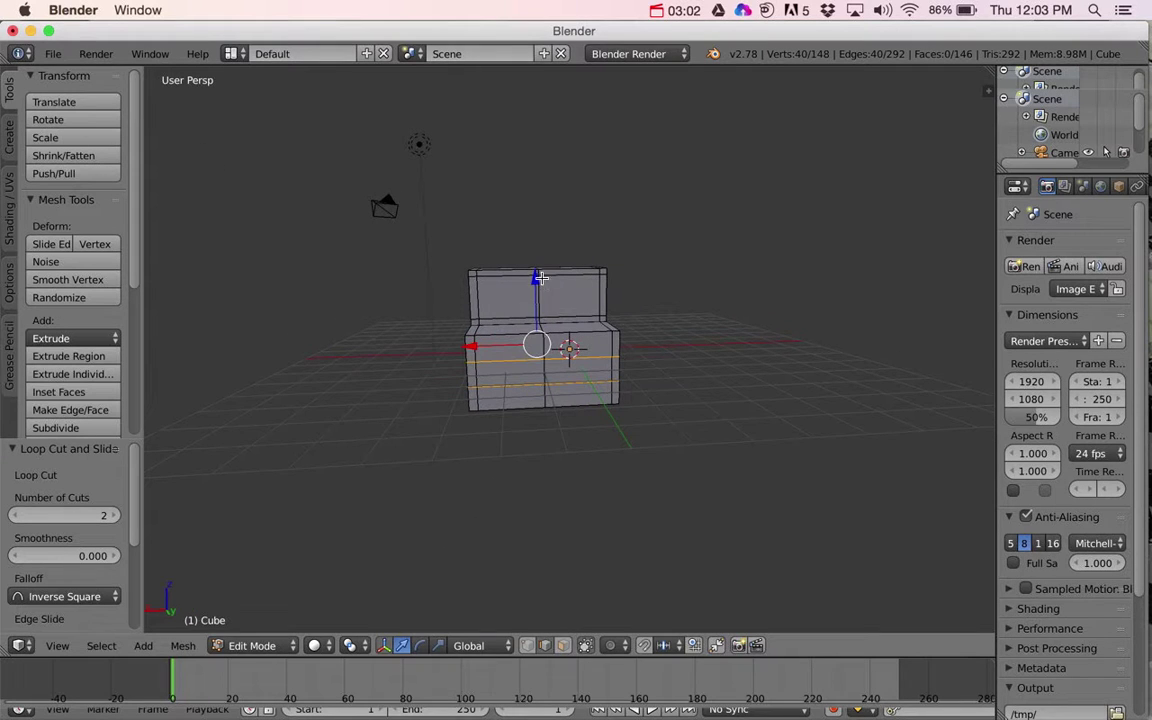
{"action": "left_click_drag", "start_coordinate": [535, 278], "coordinate": [535, 270]}
{"action": "middle_click_drag", "start_coordinate": [538, 340], "coordinate": [556, 375]}
{"action": "scroll", "coordinate": [556, 375], "scroll_direction": "up", "scroll_amount": 3}
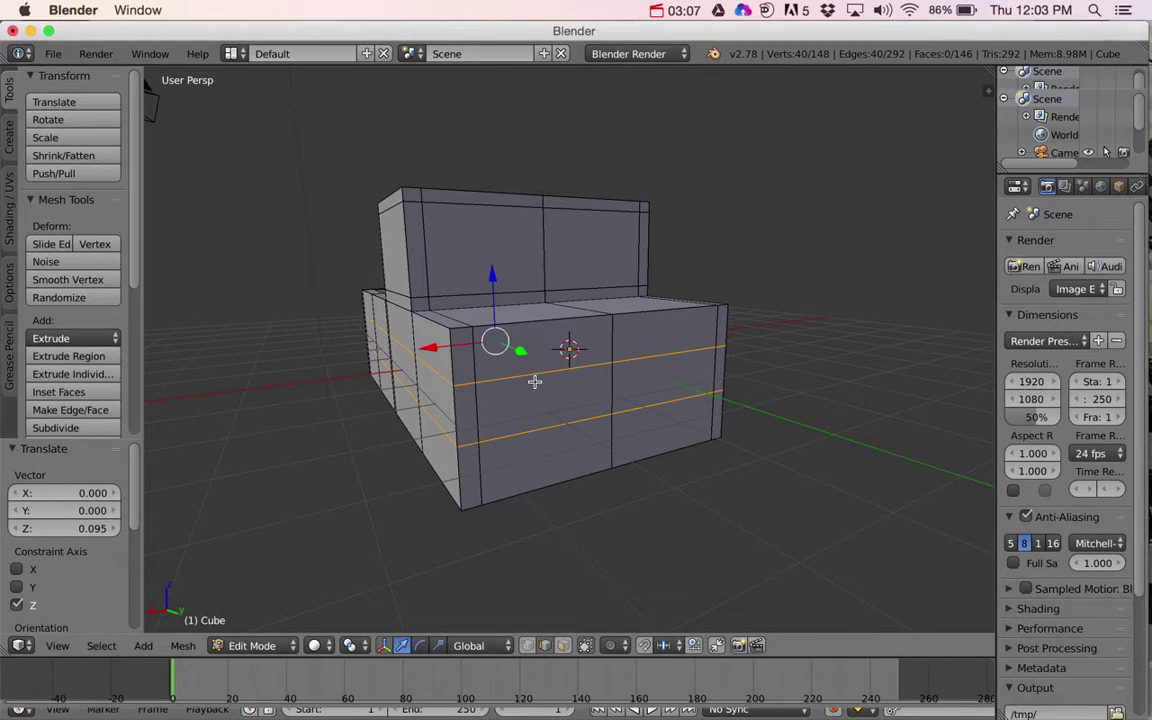
Raise only the lower horizontal edge loop around the body by about 0.18 units along Z
{"action": "right_click", "coordinate": [475, 356]}
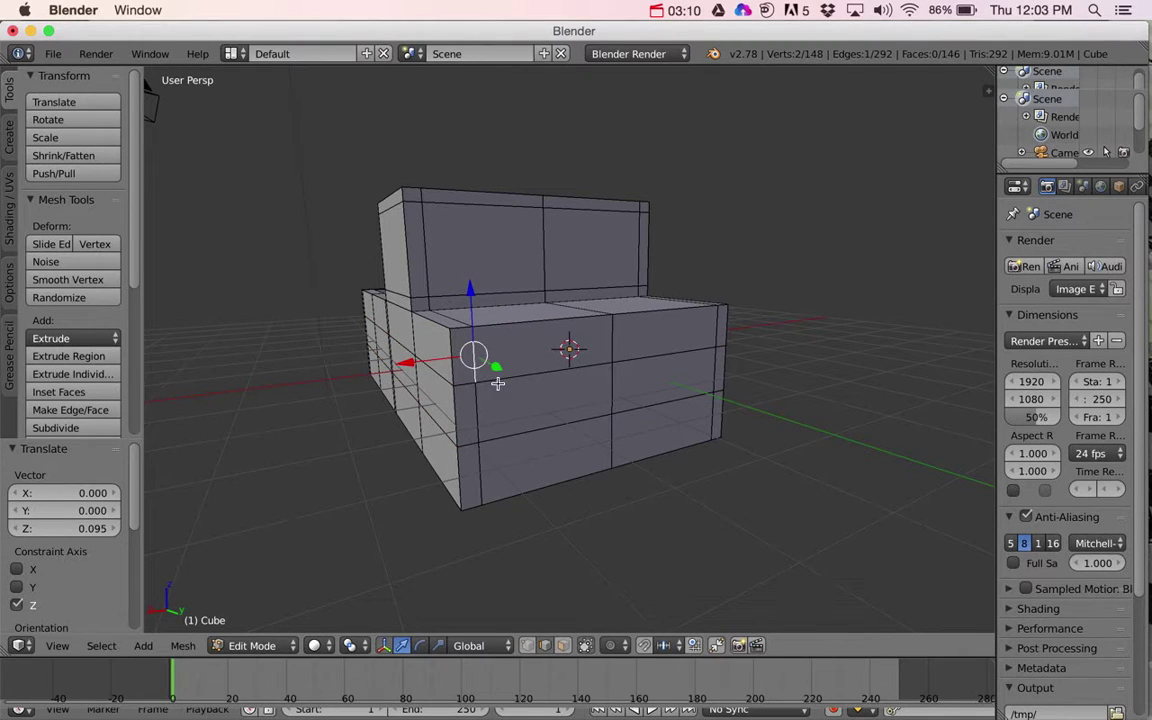
{"action": "right_click", "coordinate": [516, 378], "text": "alt"}
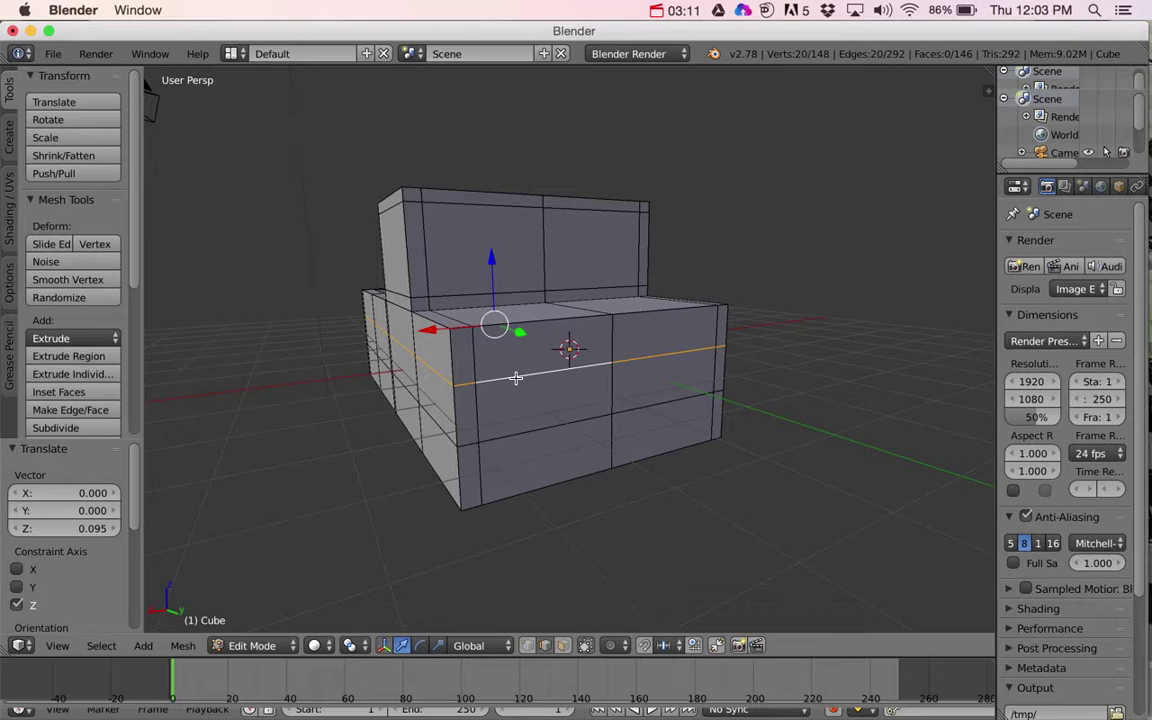
{"action": "right_click", "coordinate": [545, 427], "text": "alt"}
{"action": "left_click_drag", "start_coordinate": [486, 292], "coordinate": [497, 283]}
{"action": "middle_click_drag", "start_coordinate": [497, 283], "coordinate": [465, 300]}
{"action": "scroll", "coordinate": [1080, 188], "scroll_direction": "down", "scroll_amount": 3}
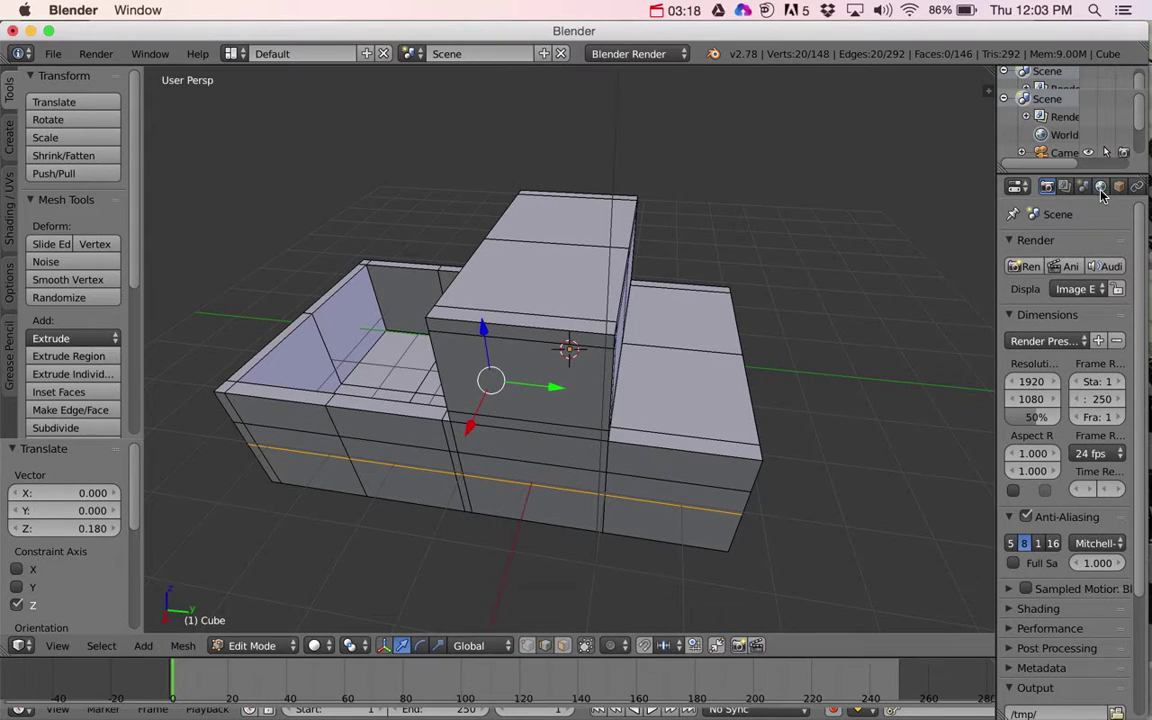
Set the diffuse color of the truck's existing material to bright green
{"action": "scroll", "coordinate": [1118, 192], "scroll_direction": "down", "scroll_amount": 3}
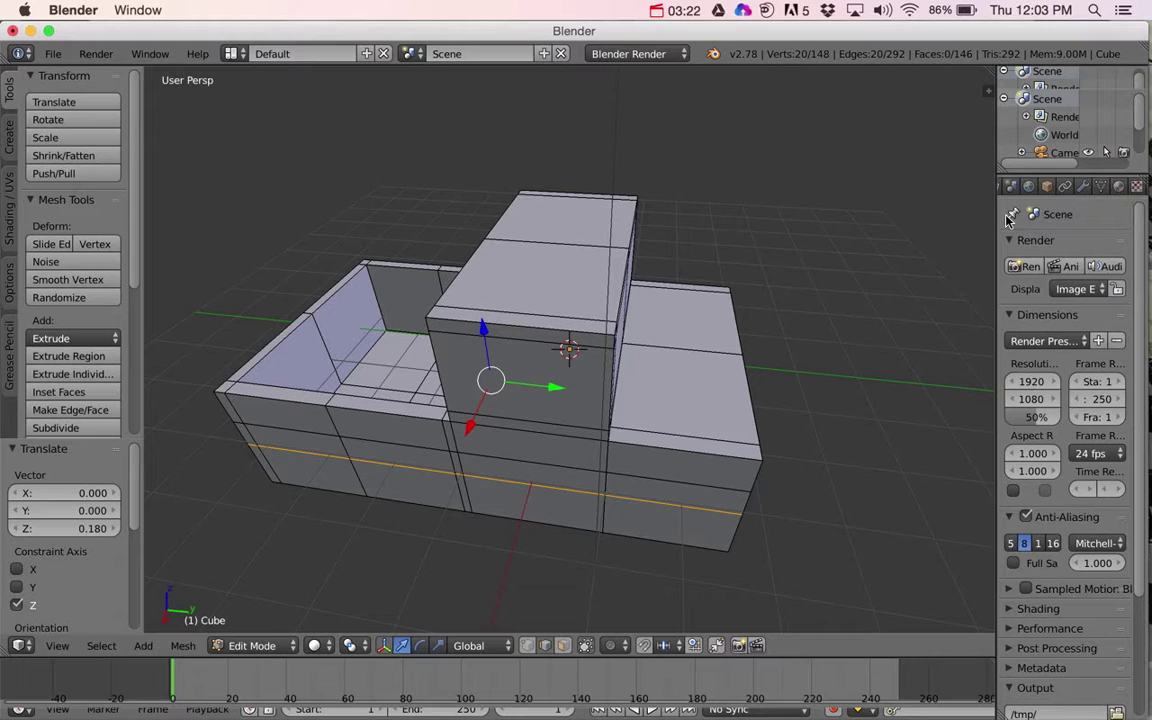
{"action": "left_click_drag", "start_coordinate": [999, 226], "coordinate": [972, 222]}
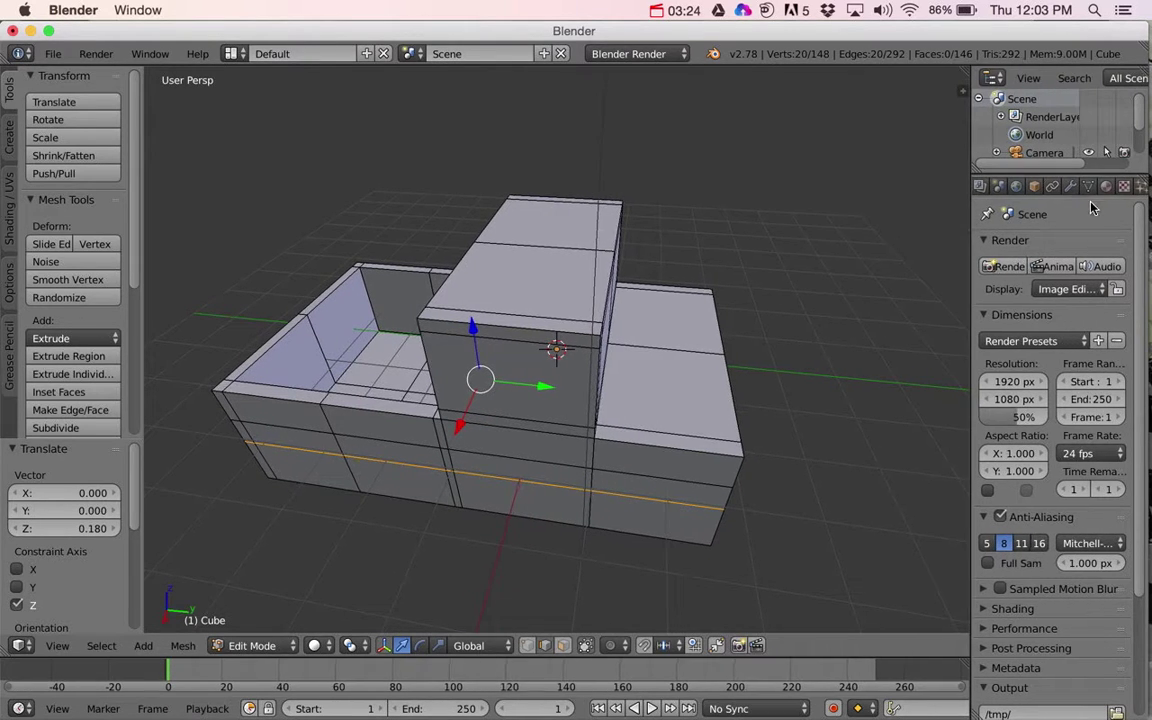
{"action": "left_click", "coordinate": [1106, 188]}
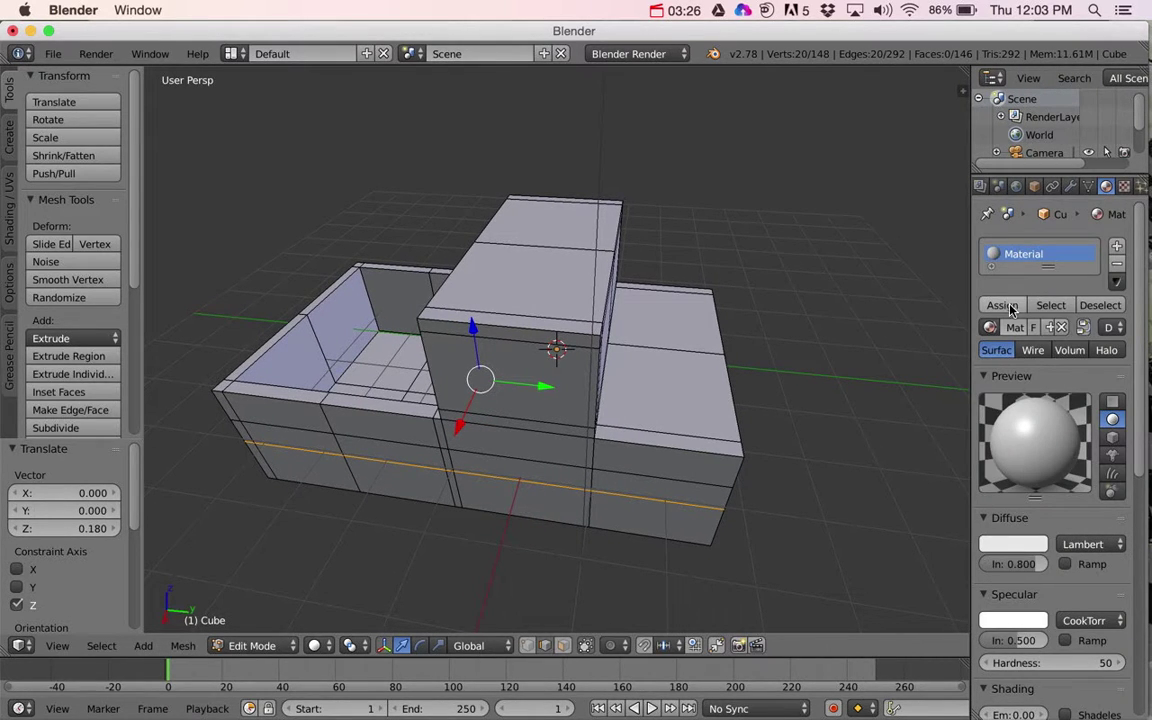
{"action": "left_click", "coordinate": [1014, 543]}
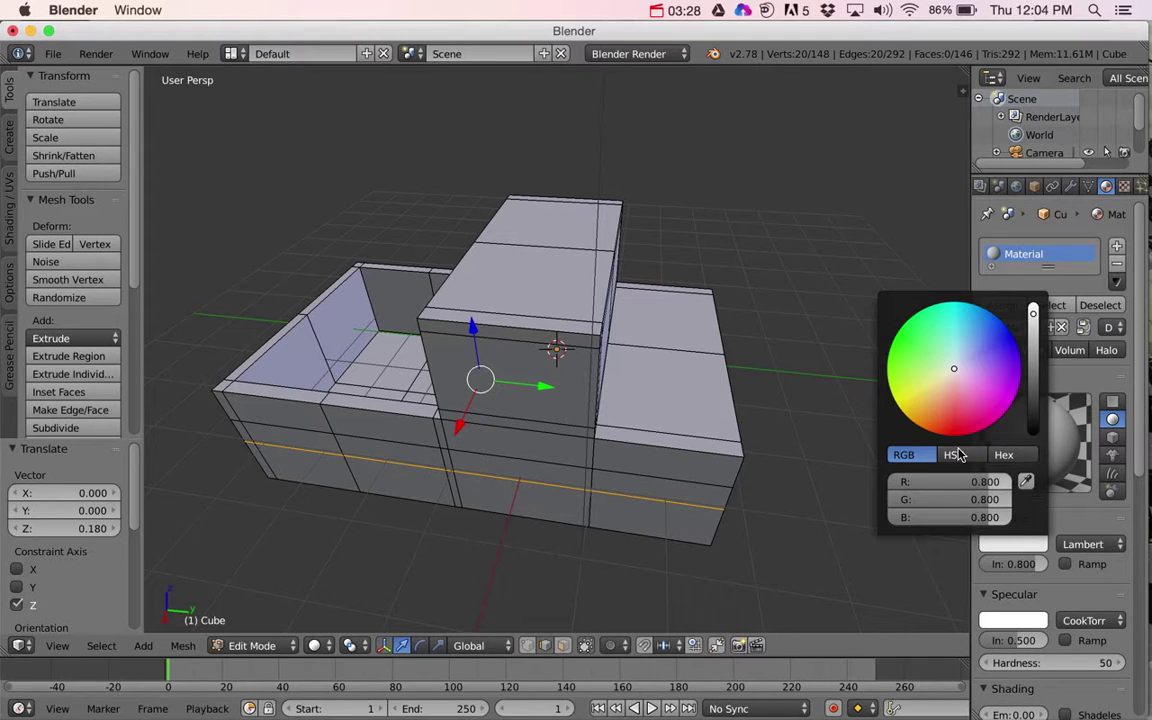
{"action": "left_click_drag", "start_coordinate": [906, 371], "coordinate": [901, 363]}
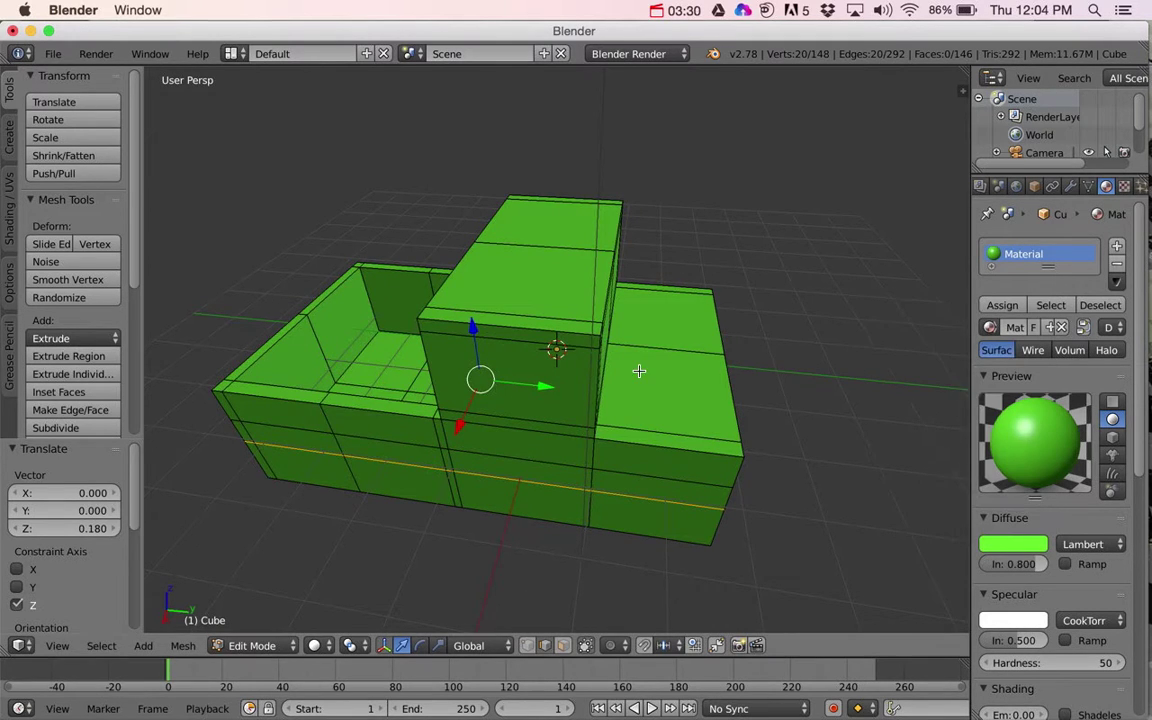
Add a second material slot and assign it to the two large windshield faces on the front of the cab
{"action": "middle_click_drag", "start_coordinate": [640, 368], "coordinate": [594, 367]}
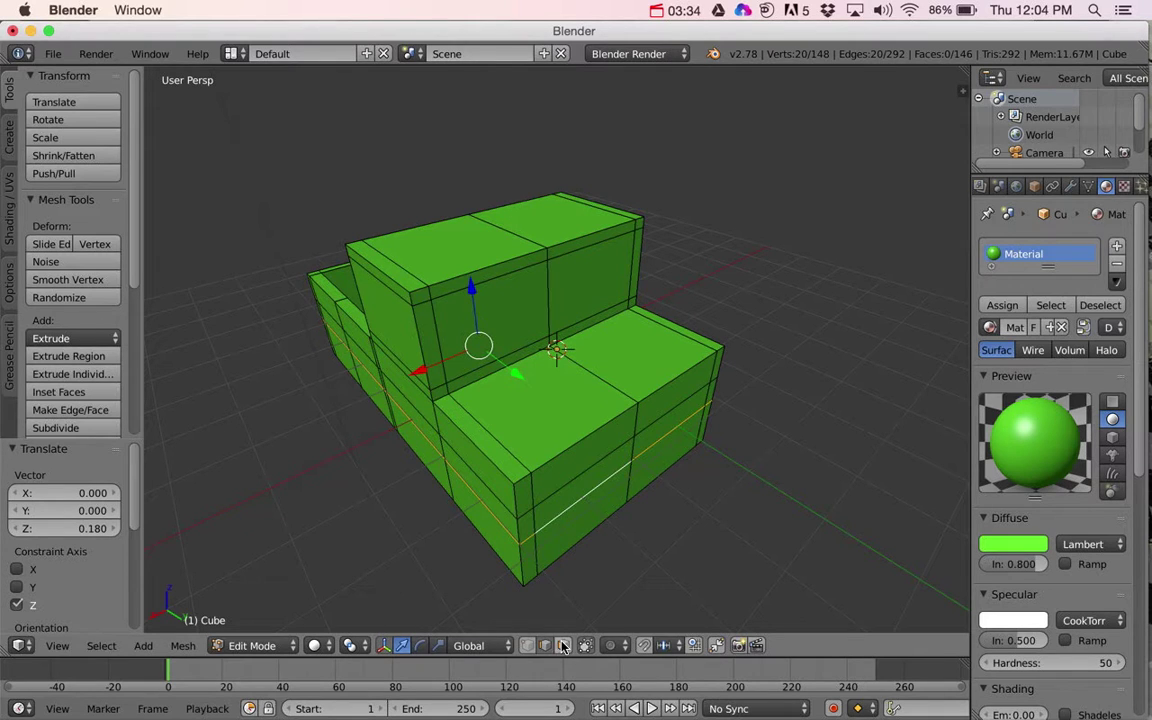
{"action": "key", "text": "ctrl+Tab"}
{"action": "right_click", "coordinate": [492, 334]}
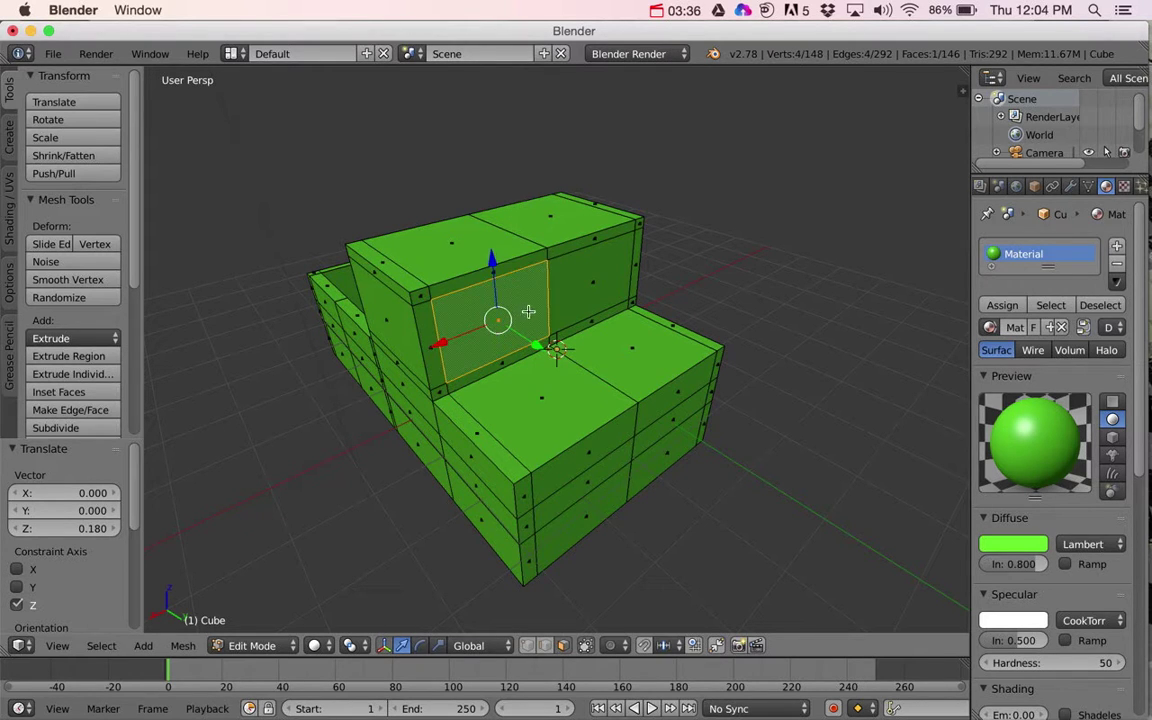
{"action": "right_click", "coordinate": [580, 283], "text": "shift"}
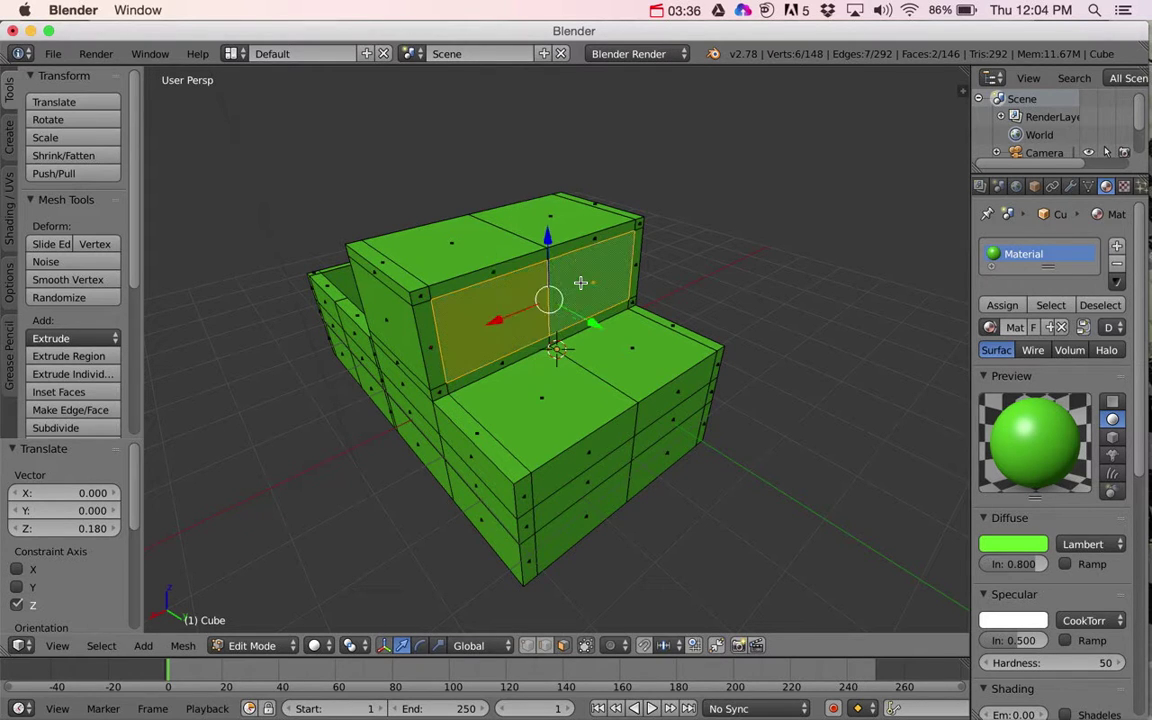
{"action": "left_click", "coordinate": [1117, 250]}
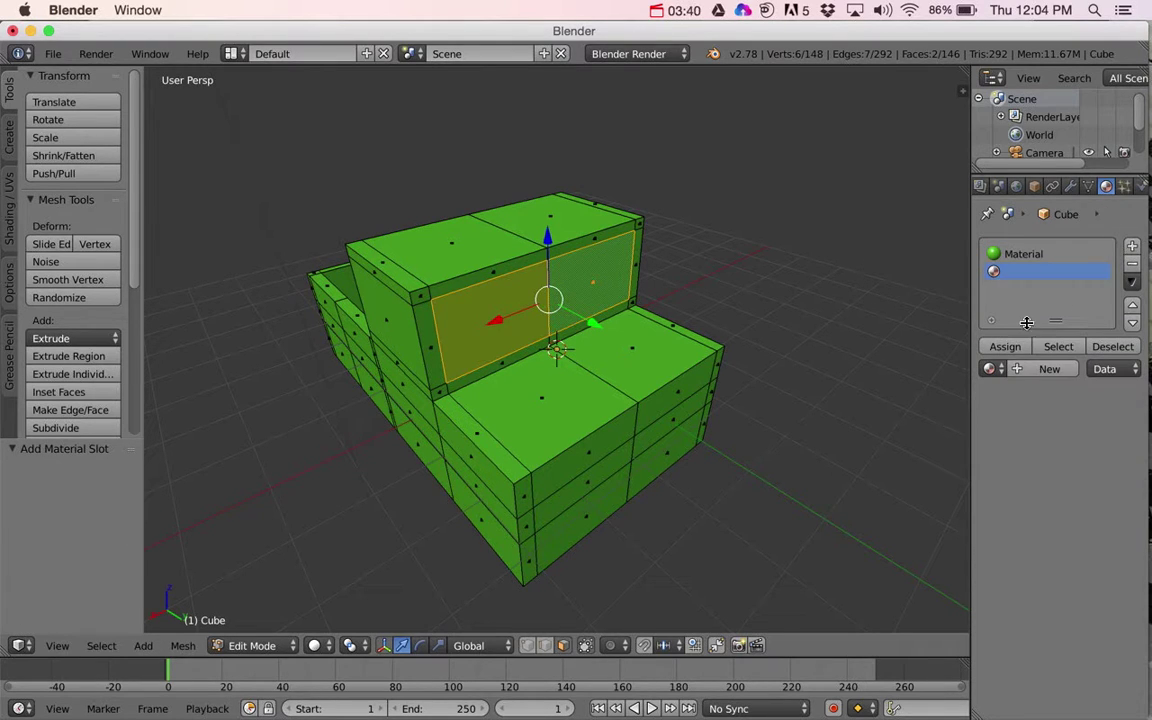
{"action": "left_click", "coordinate": [1008, 347]}
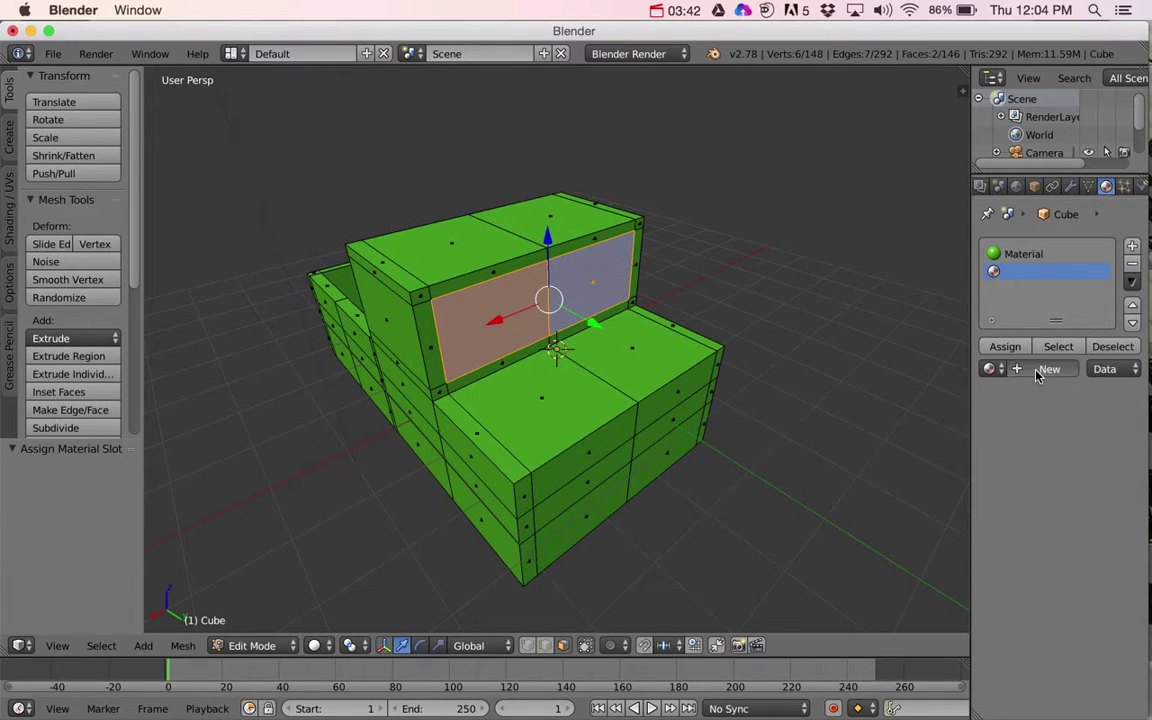
Create a new material in the windshield slot and set its diffuse color to light blue
{"action": "left_click", "coordinate": [1045, 369]}
{"action": "left_click", "coordinate": [1013, 587]}
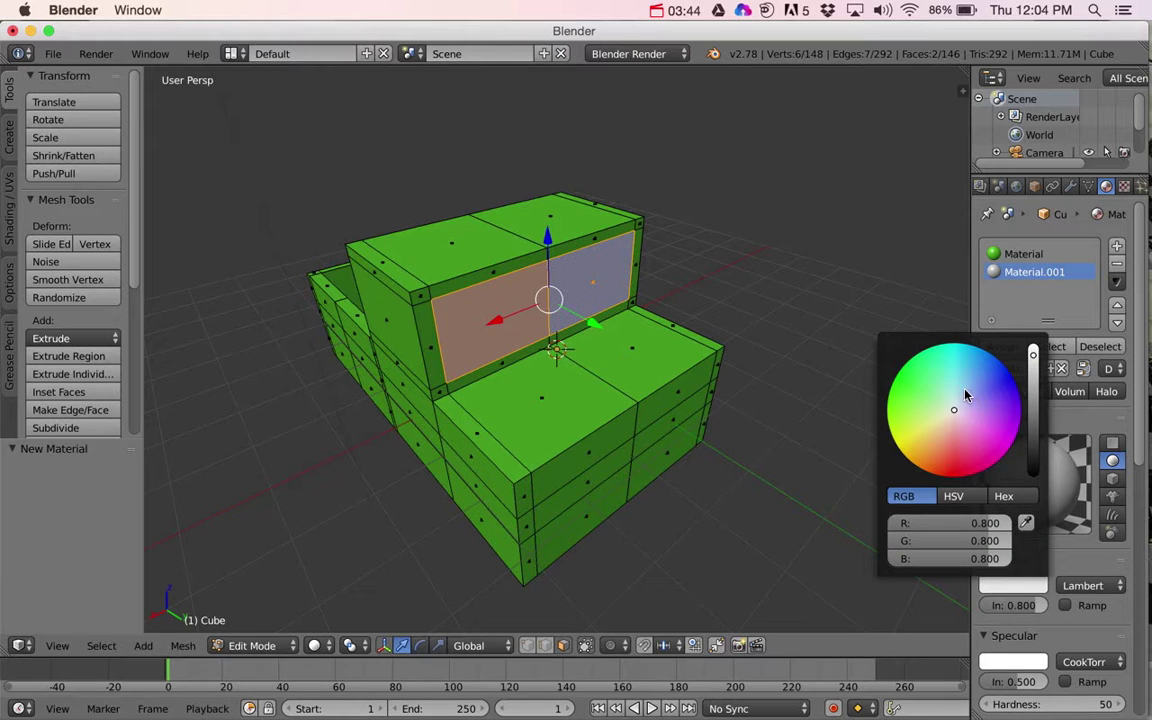
{"action": "left_click_drag", "start_coordinate": [964, 399], "coordinate": [961, 371]}
Add two vertical loop cuts through the cab's side and slide them together toward the truck bed
{"action": "middle_click_drag", "start_coordinate": [640, 300], "coordinate": [581, 324]}
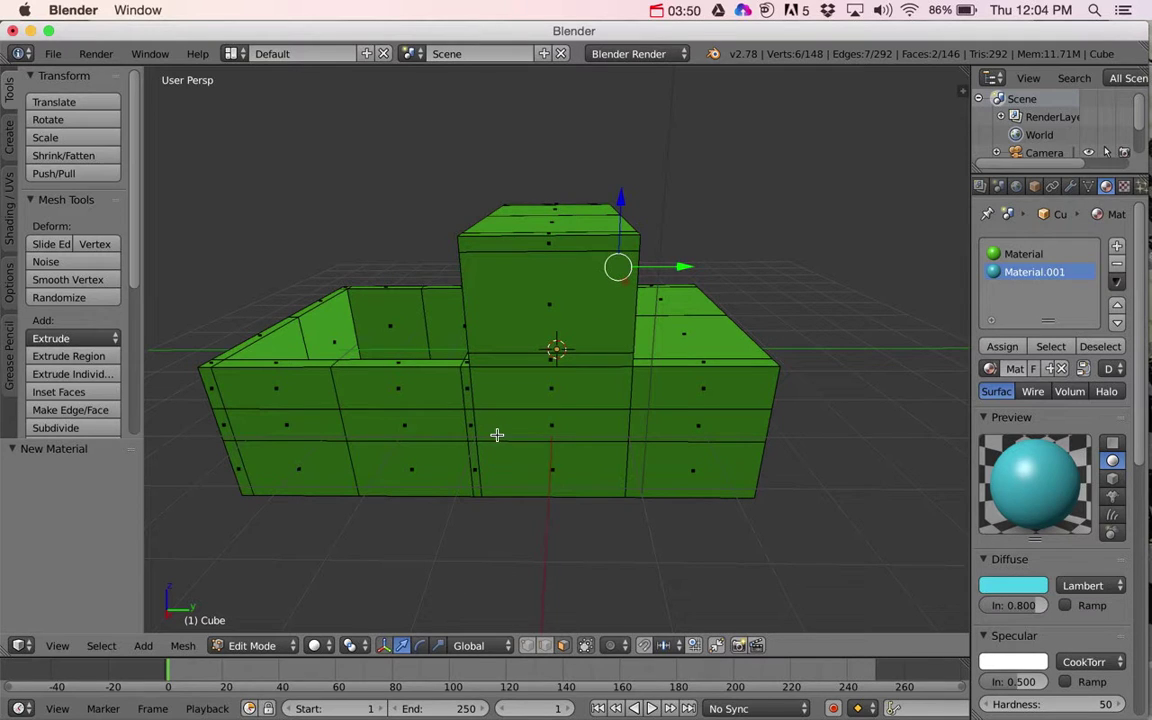
{"action": "left_click", "coordinate": [547, 646]}
{"action": "key", "text": "ctrl+r"}
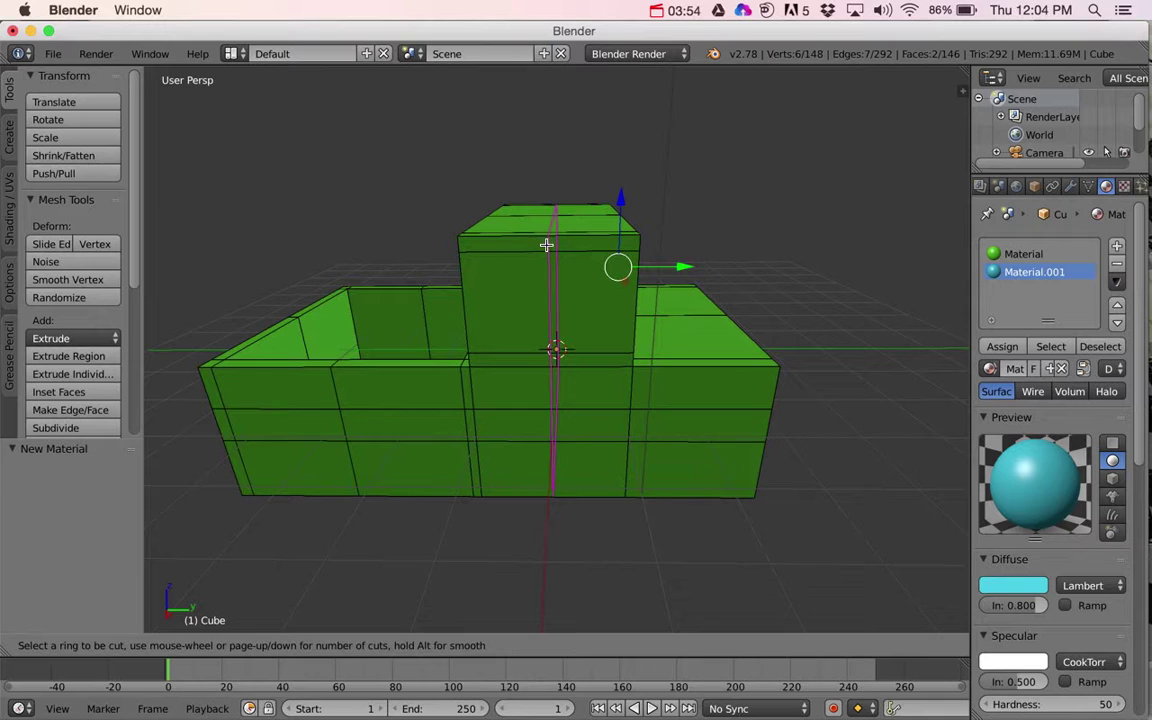
{"action": "scroll", "coordinate": [550, 248], "scroll_direction": "up", "scroll_amount": 1}
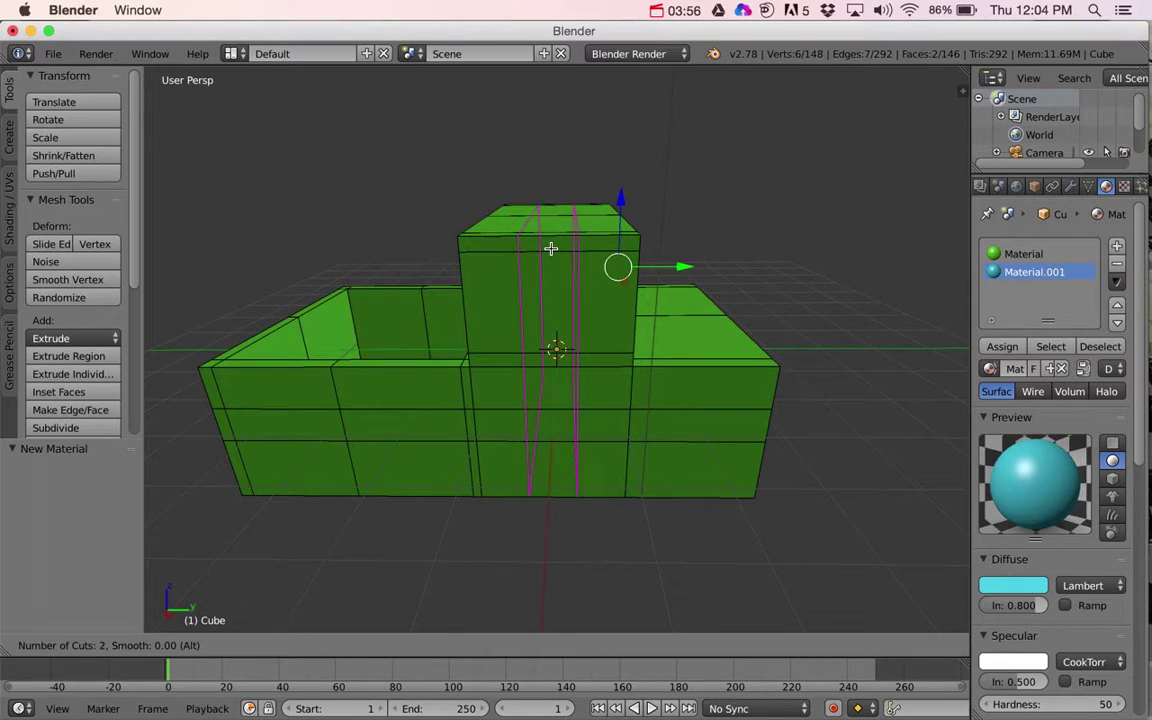
{"action": "left_click", "coordinate": [550, 248]}
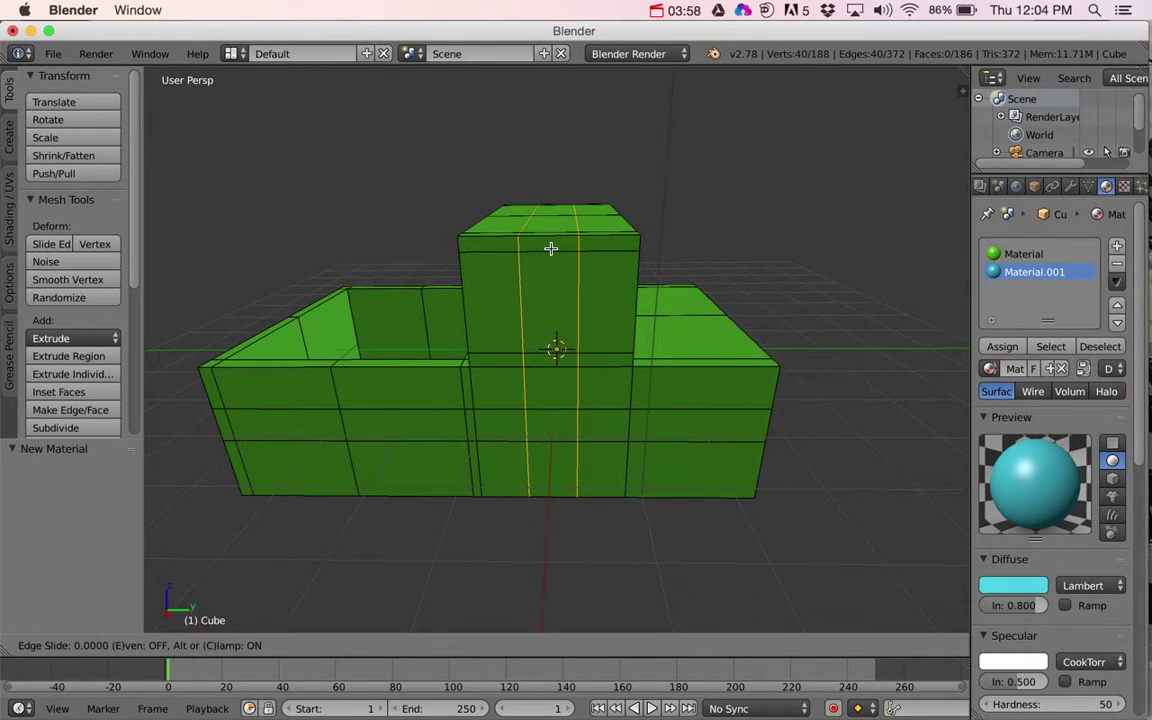
{"action": "left_click", "coordinate": [528, 257]}
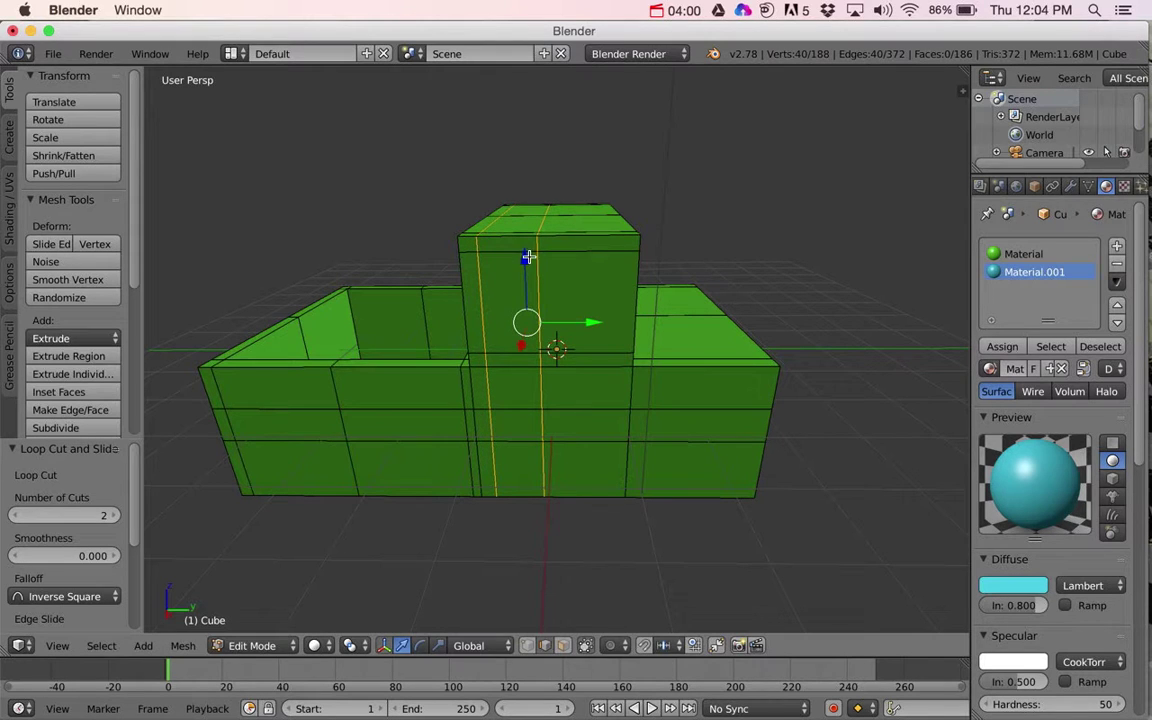
Move only the forward vertical loop of the cab about 0.915 units along Y, close to the windshield
{"action": "right_click", "coordinate": [571, 348]}
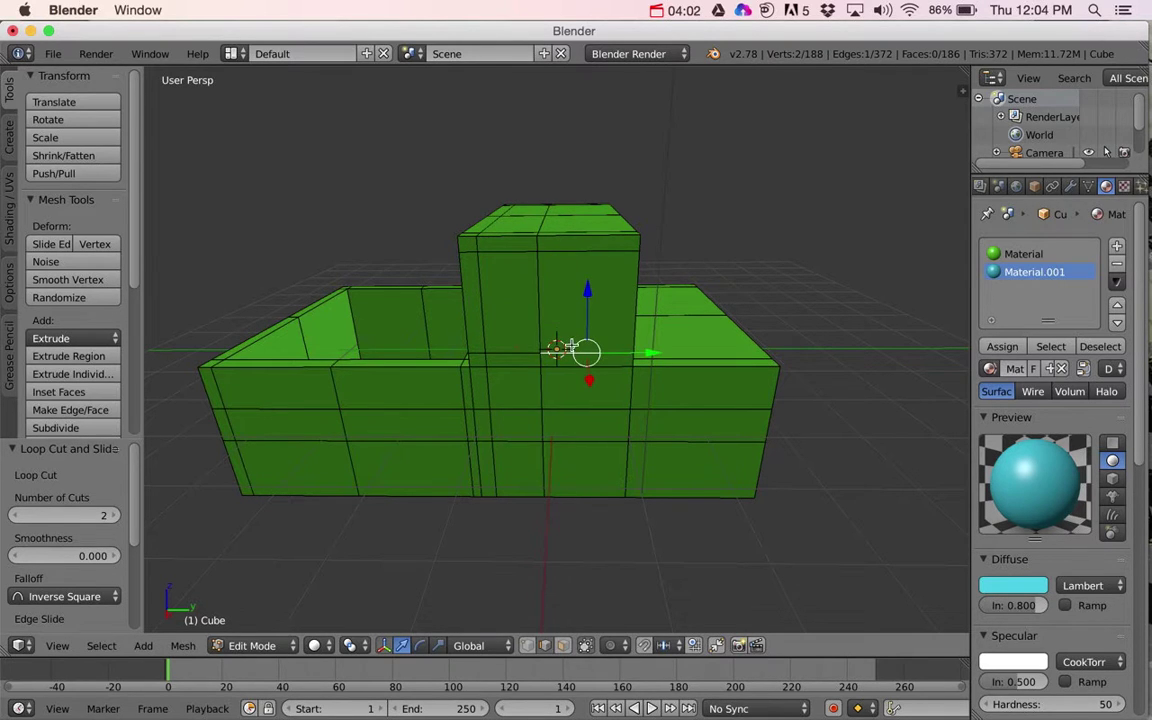
{"action": "right_click", "coordinate": [539, 295], "text": "alt"}
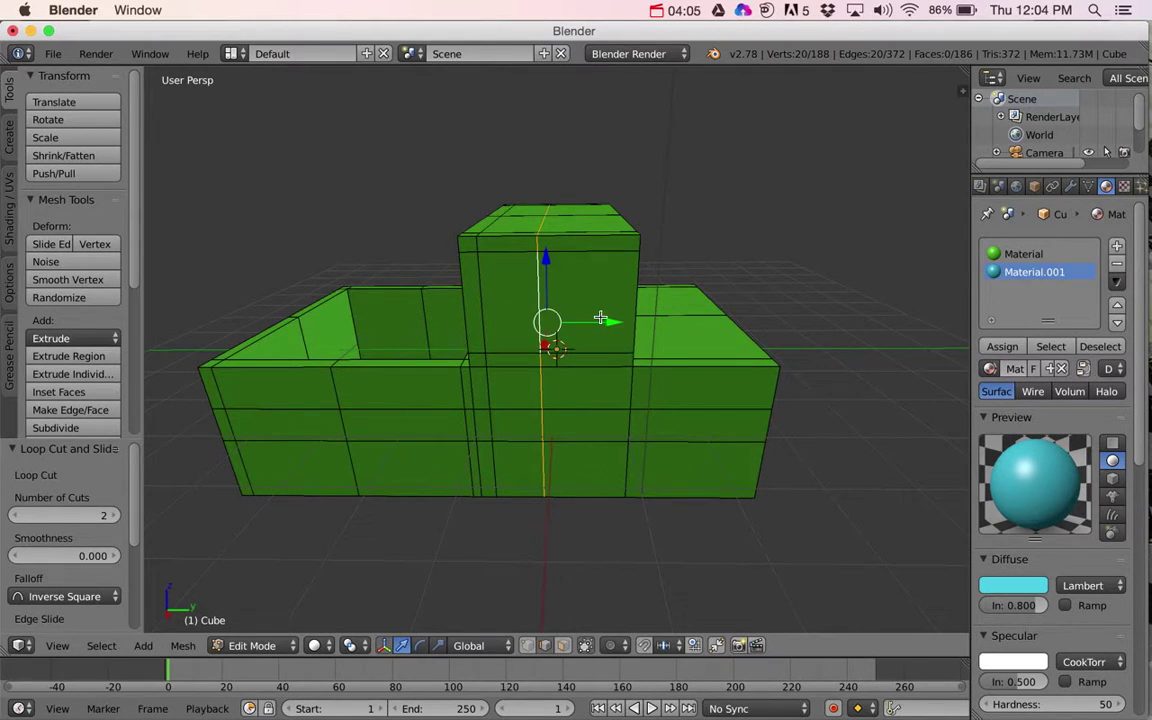
{"action": "left_click_drag", "start_coordinate": [609, 322], "coordinate": [657, 326]}
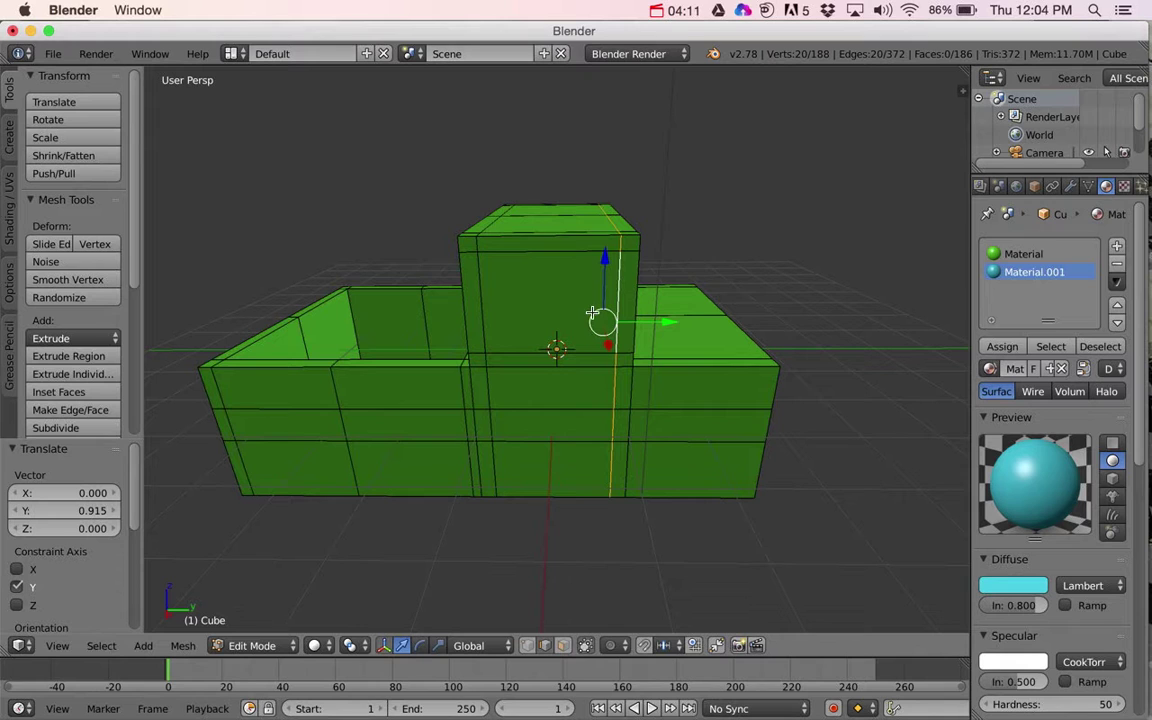
Assign the light blue Material.001 to the large window face on each side of the cab
{"action": "key", "text": "ctrl+Tab"}
{"action": "left_click", "coordinate": [527, 313]}
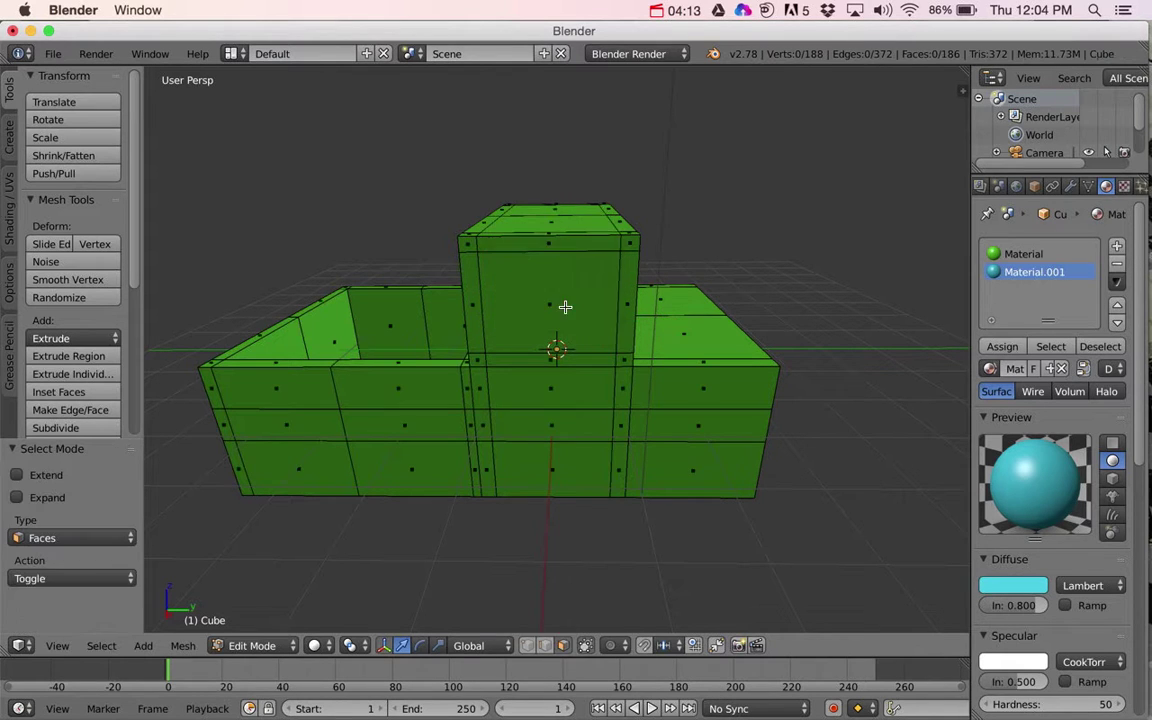
{"action": "right_click", "coordinate": [563, 303]}
{"action": "middle_click_drag", "start_coordinate": [563, 303], "coordinate": [567, 368]}
{"action": "right_click", "coordinate": [567, 313], "text": "shift"}
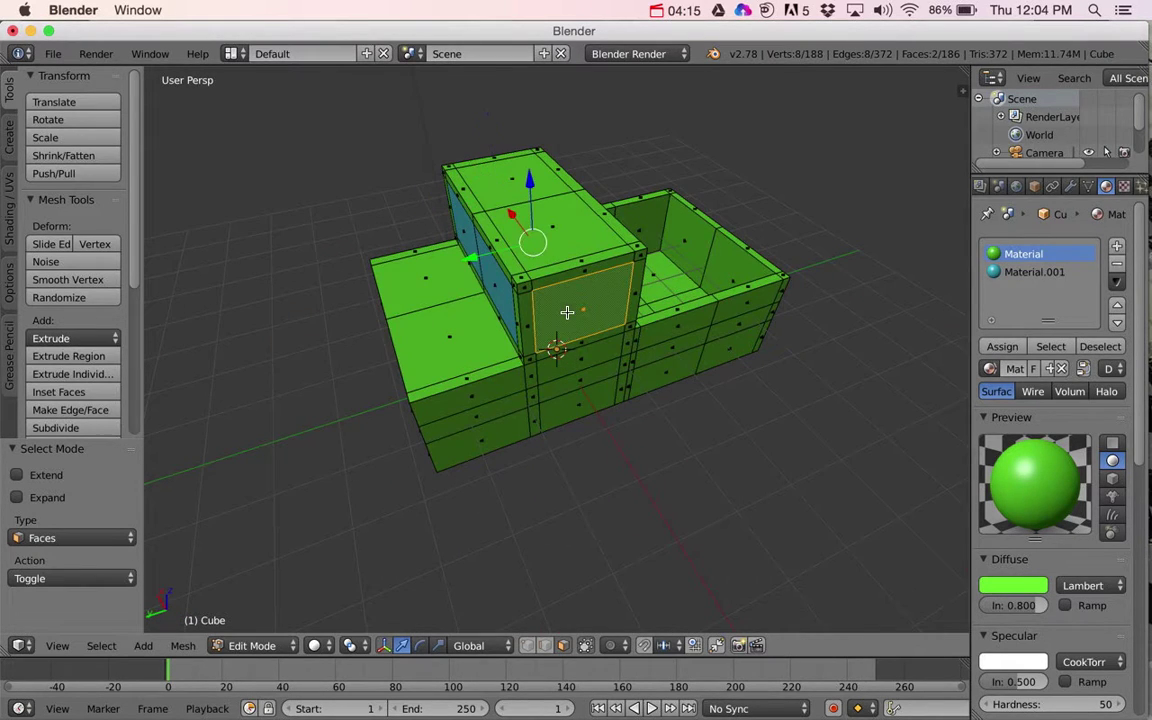
{"action": "left_click", "coordinate": [1012, 272]}
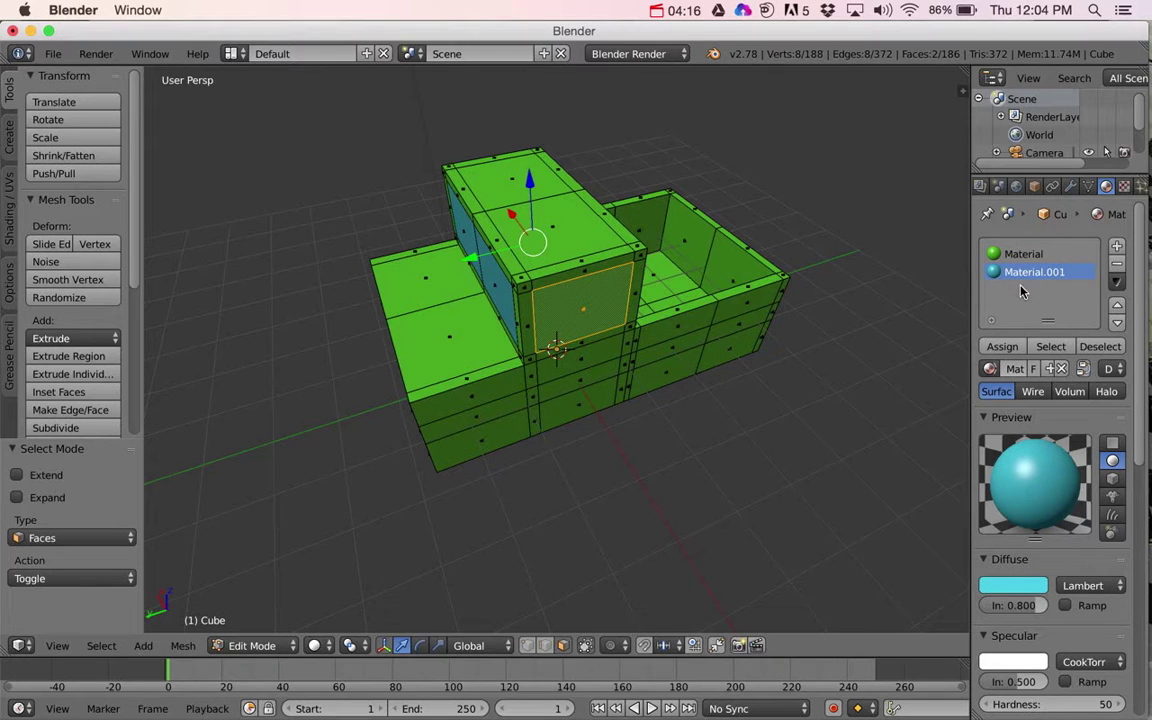
{"action": "left_click", "coordinate": [1002, 347]}
{"action": "middle_click_drag", "start_coordinate": [610, 318], "coordinate": [673, 323]}
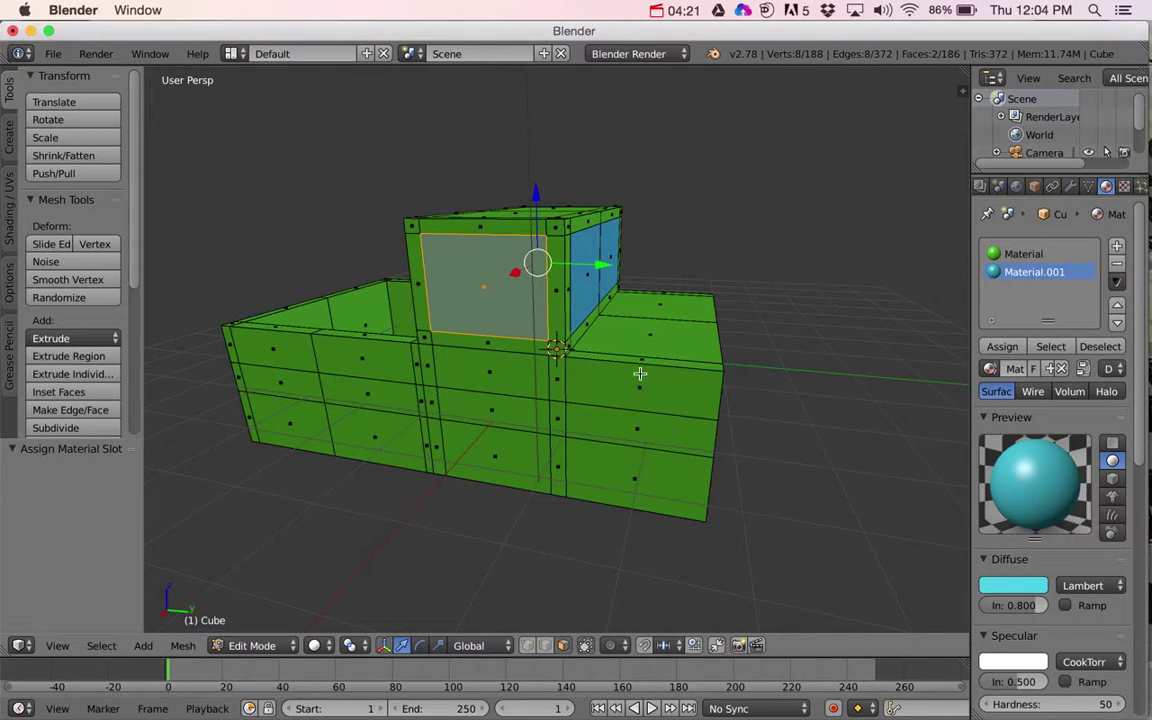
{"action": "key", "text": "Tab"}
{"action": "middle_click_drag", "start_coordinate": [692, 342], "coordinate": [553, 348]}
Move the four top front edges of the hood back by about 0.411 units along Y to slope the nose
{"action": "key", "text": "Tab"}
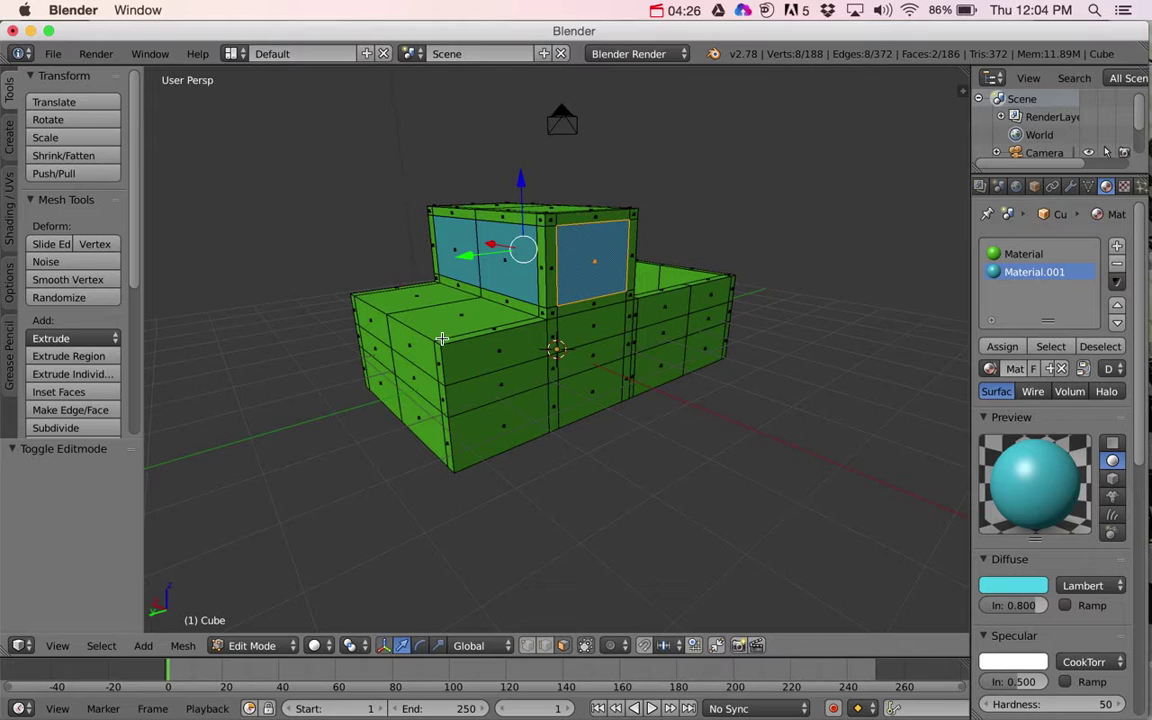
{"action": "key", "text": "ctrl+Tab"}
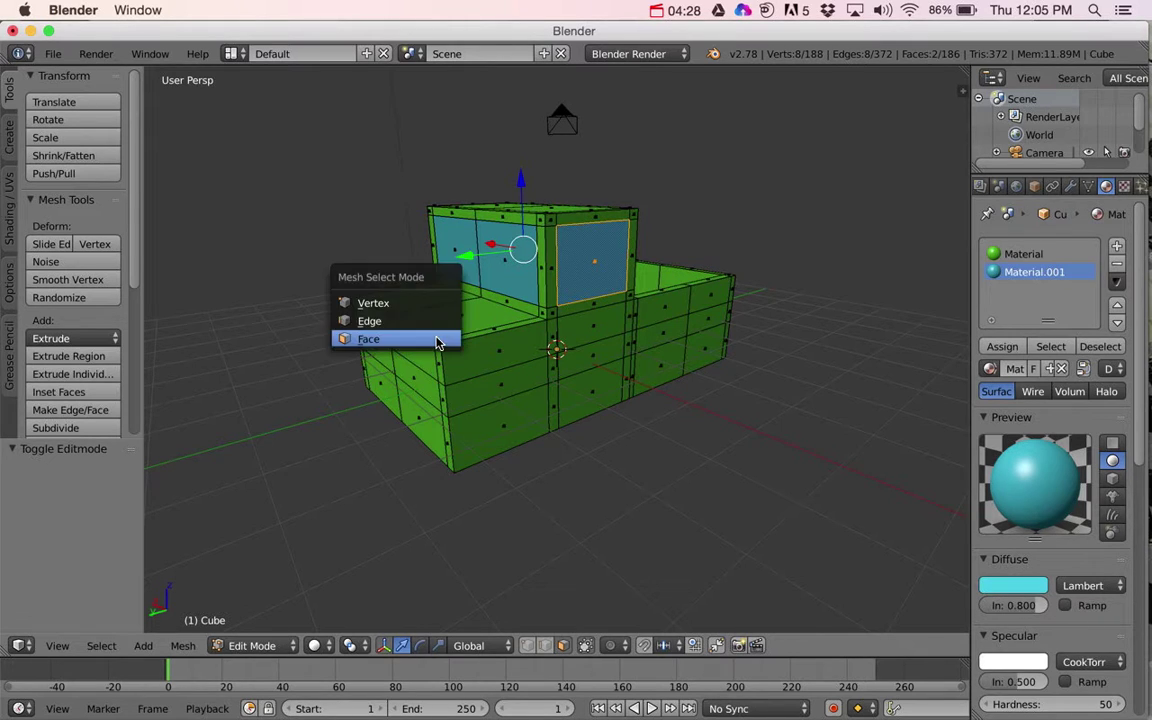
{"action": "left_click", "coordinate": [405, 322]}
{"action": "left_click", "coordinate": [438, 342]}
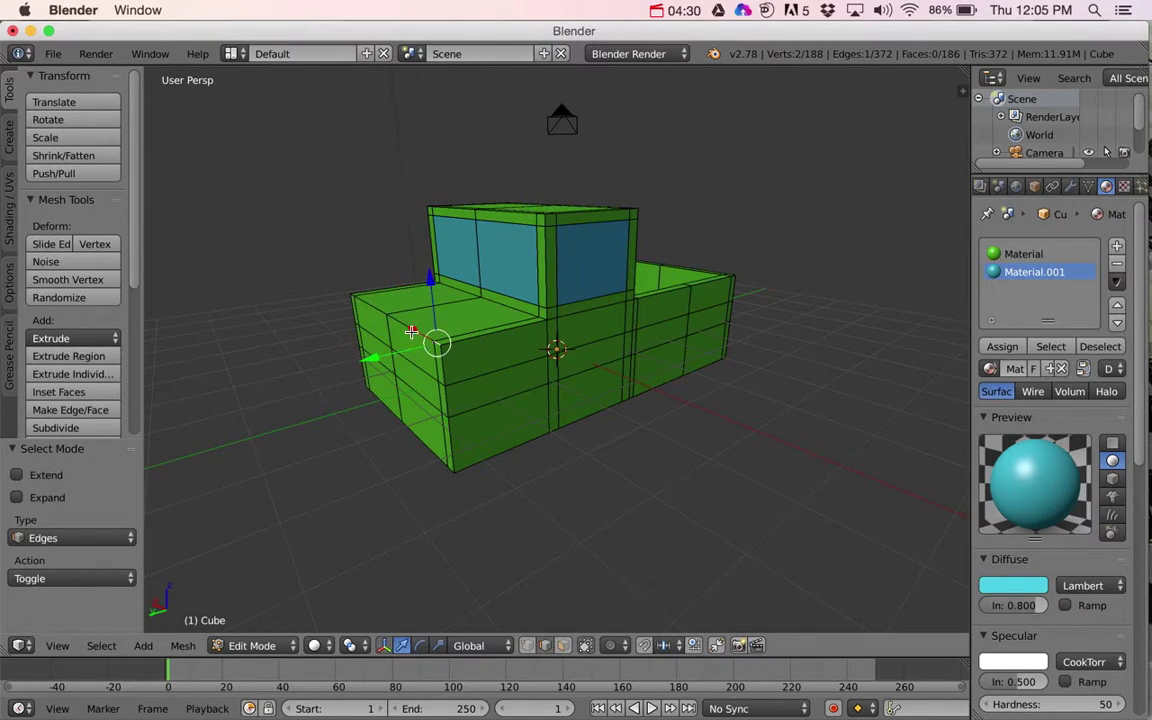
{"action": "left_click", "coordinate": [400, 320], "text": "shift"}
{"action": "left_click", "coordinate": [345, 302], "text": "shift"}
{"action": "middle_click_drag", "start_coordinate": [345, 302], "coordinate": [463, 360]}
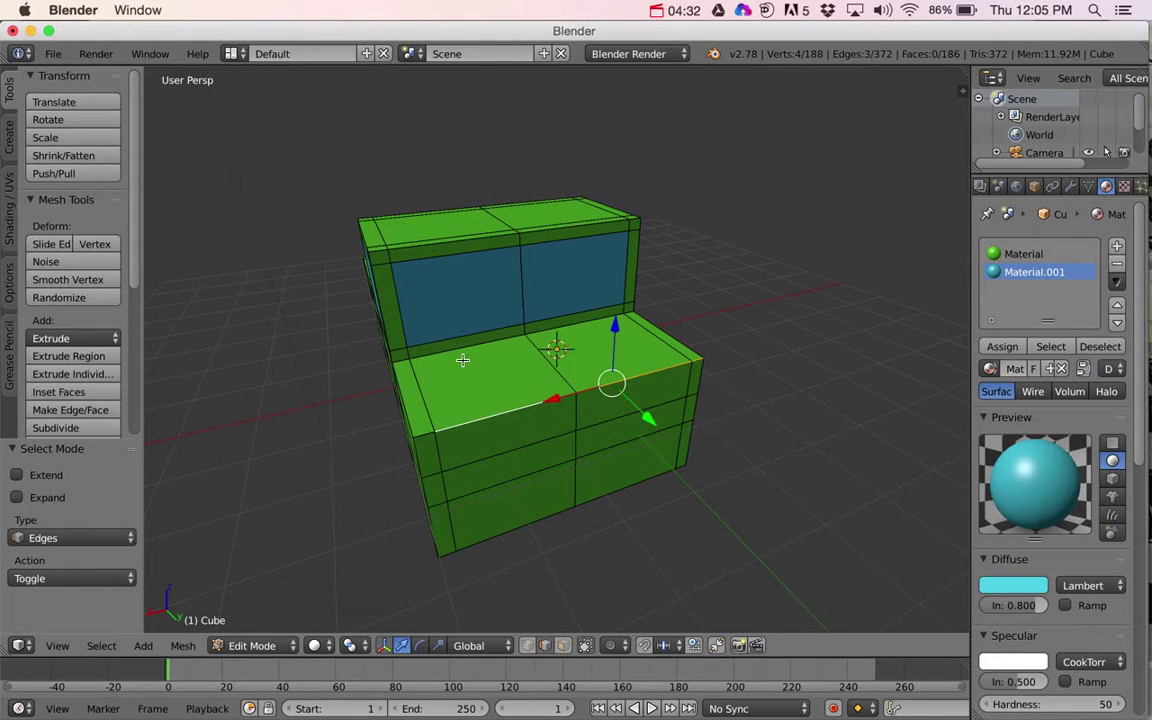
{"action": "left_click", "coordinate": [418, 436], "text": "shift"}
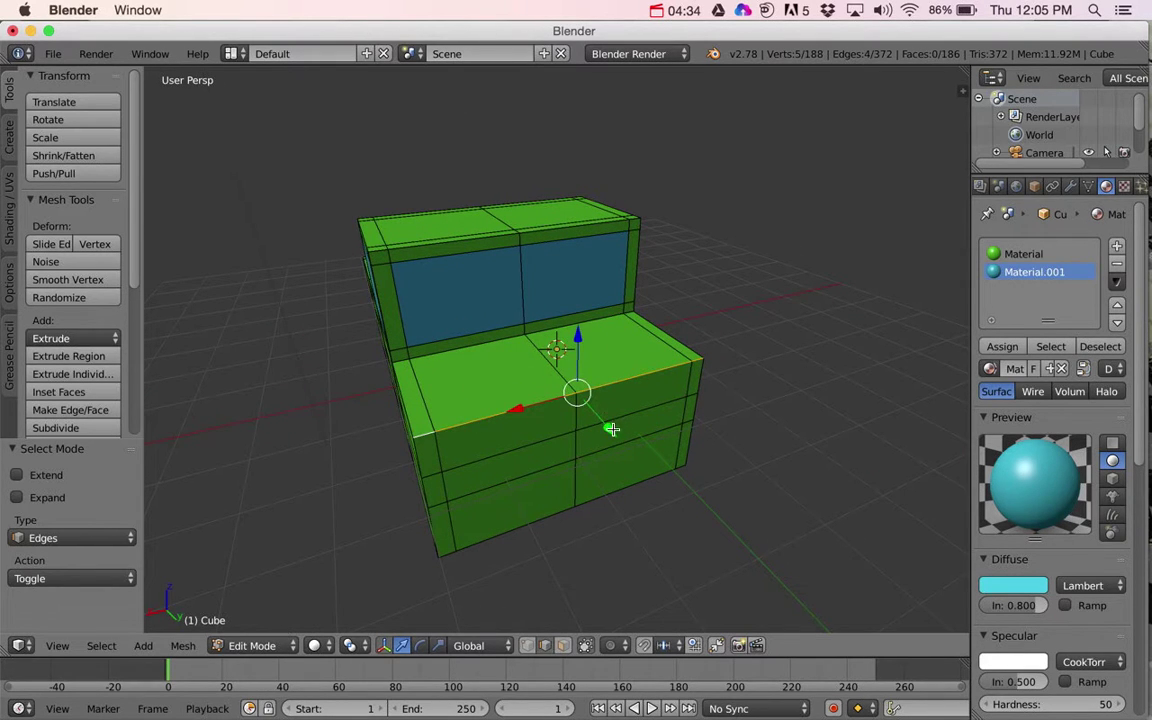
{"action": "left_click_drag", "start_coordinate": [612, 429], "coordinate": [596, 417]}
{"action": "middle_click_drag", "start_coordinate": [596, 417], "coordinate": [462, 326]}
{"action": "middle_click_drag", "start_coordinate": [650, 404], "coordinate": [612, 411]}
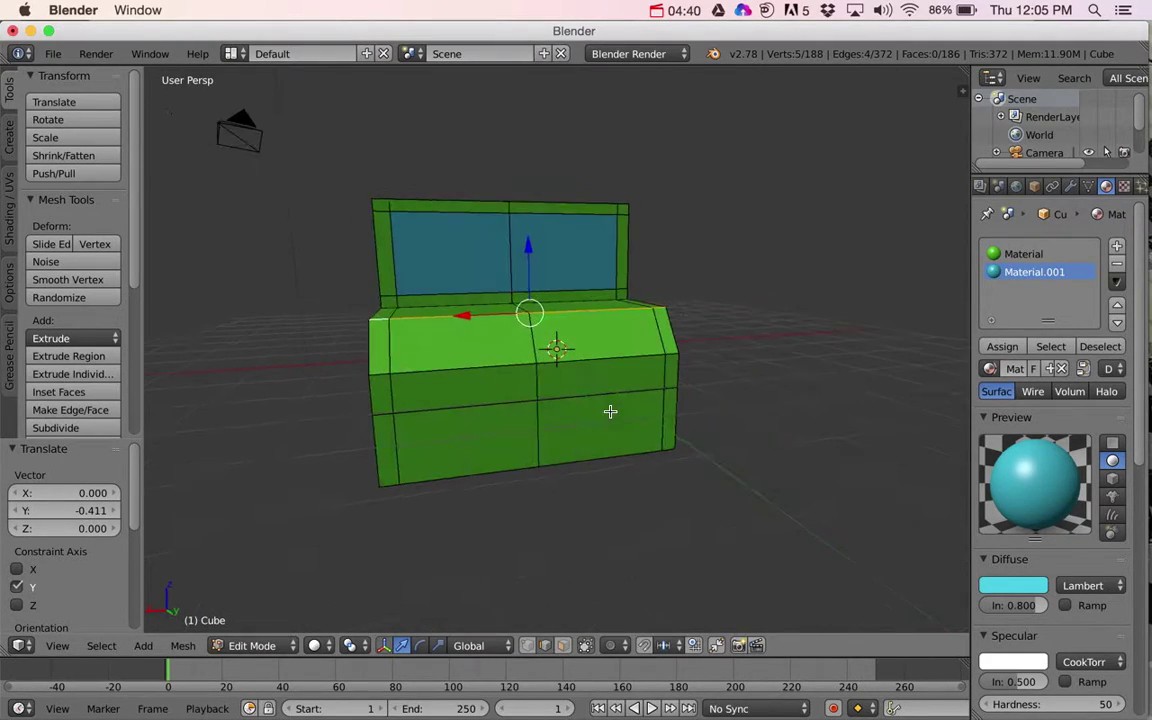
Extrude the four faces of the narrow horizontal strip across the truck's front outward by about 0.157 units
{"action": "key", "text": "Tab"}
{"action": "key", "text": "Tab"}
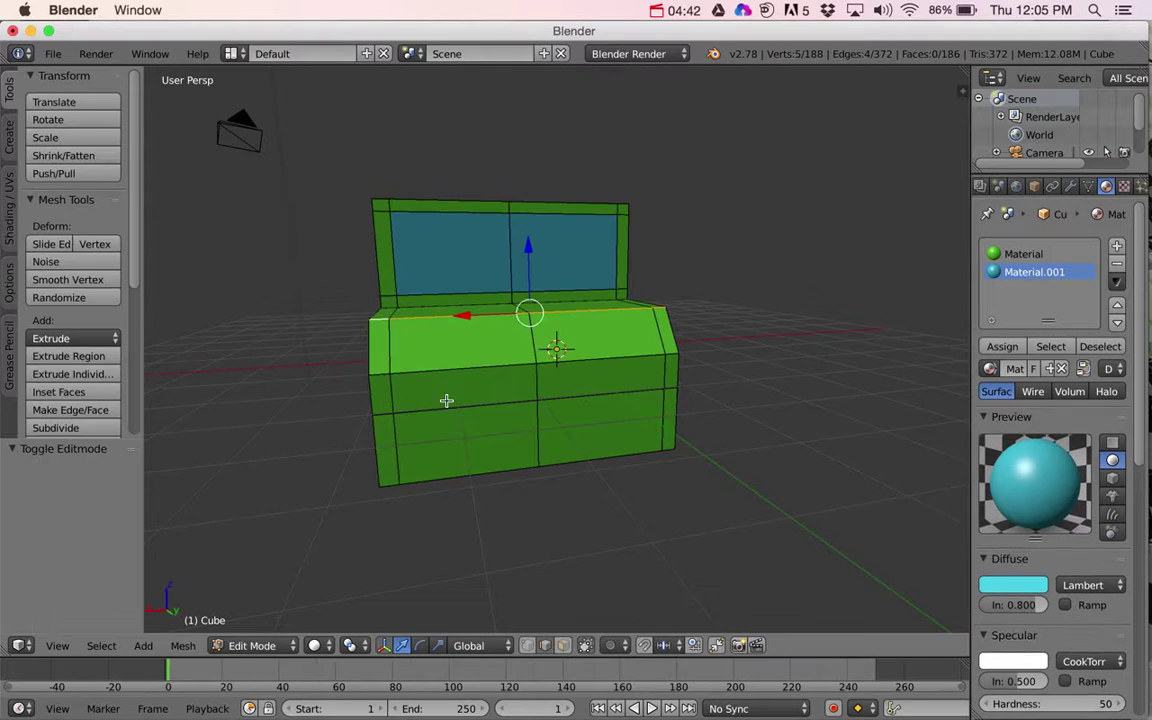
{"action": "key", "text": "ctrl+Tab"}
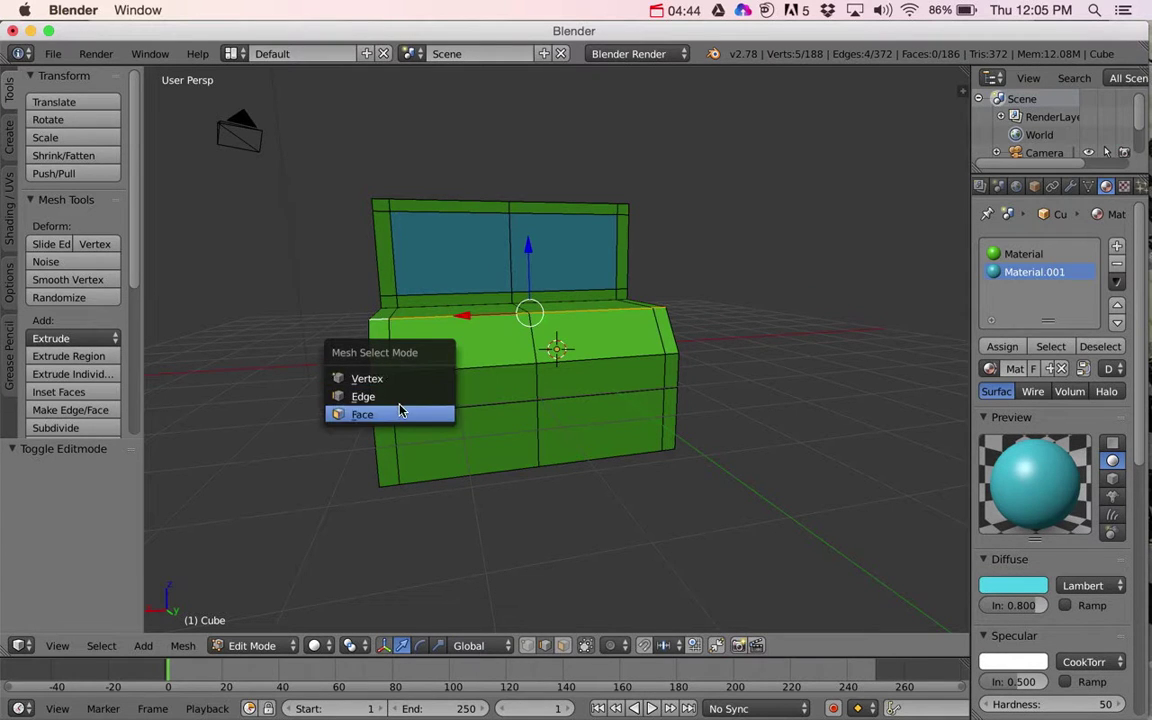
{"action": "left_click", "coordinate": [402, 413]}
{"action": "right_click", "coordinate": [430, 393]}
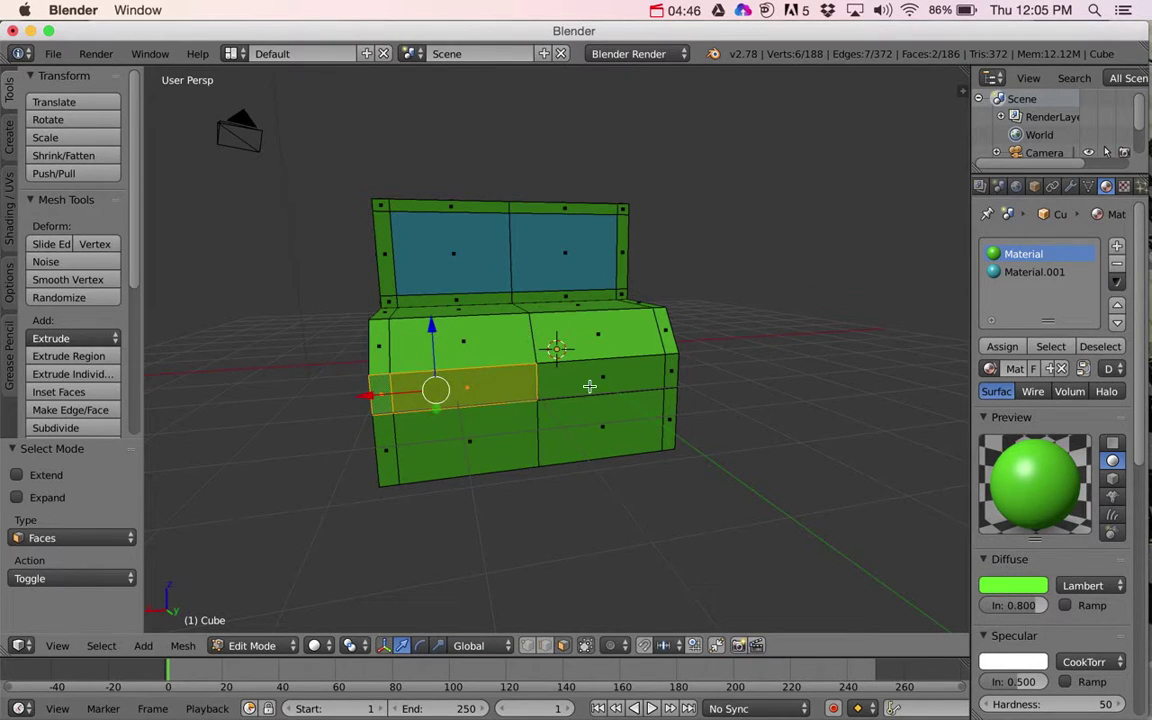
{"action": "right_click", "coordinate": [663, 368], "text": "alt"}
{"action": "middle_click_drag", "start_coordinate": [560, 404], "coordinate": [635, 430]}
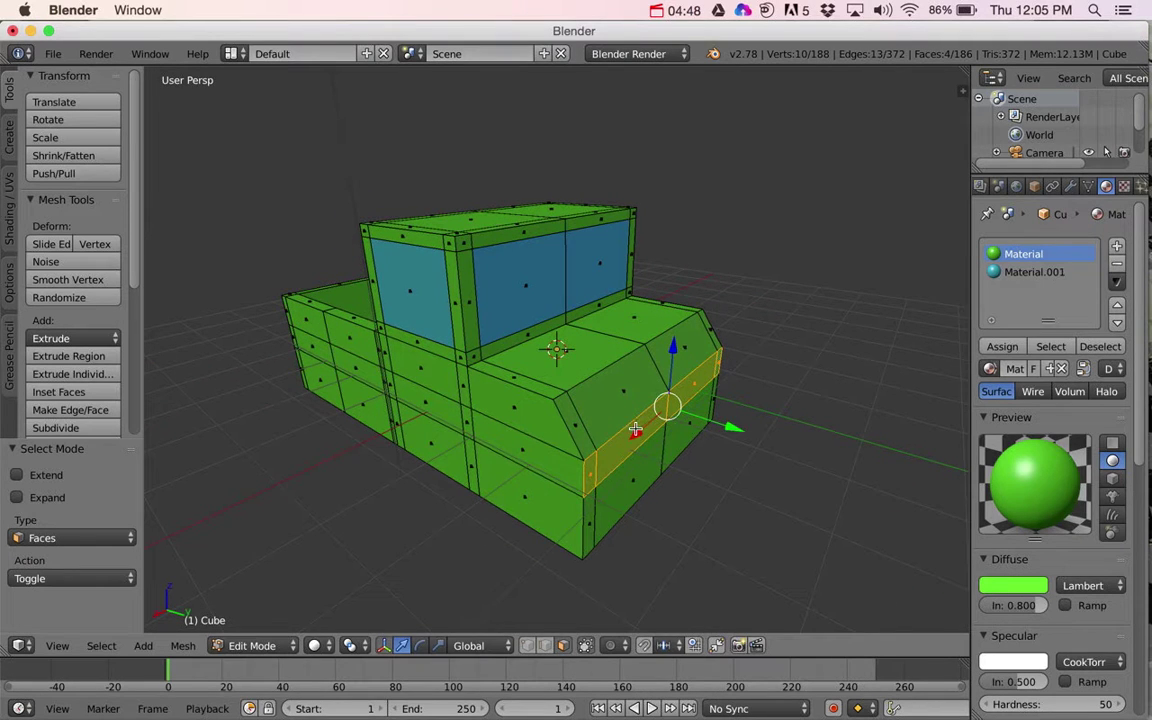
{"action": "key", "text": "e"}
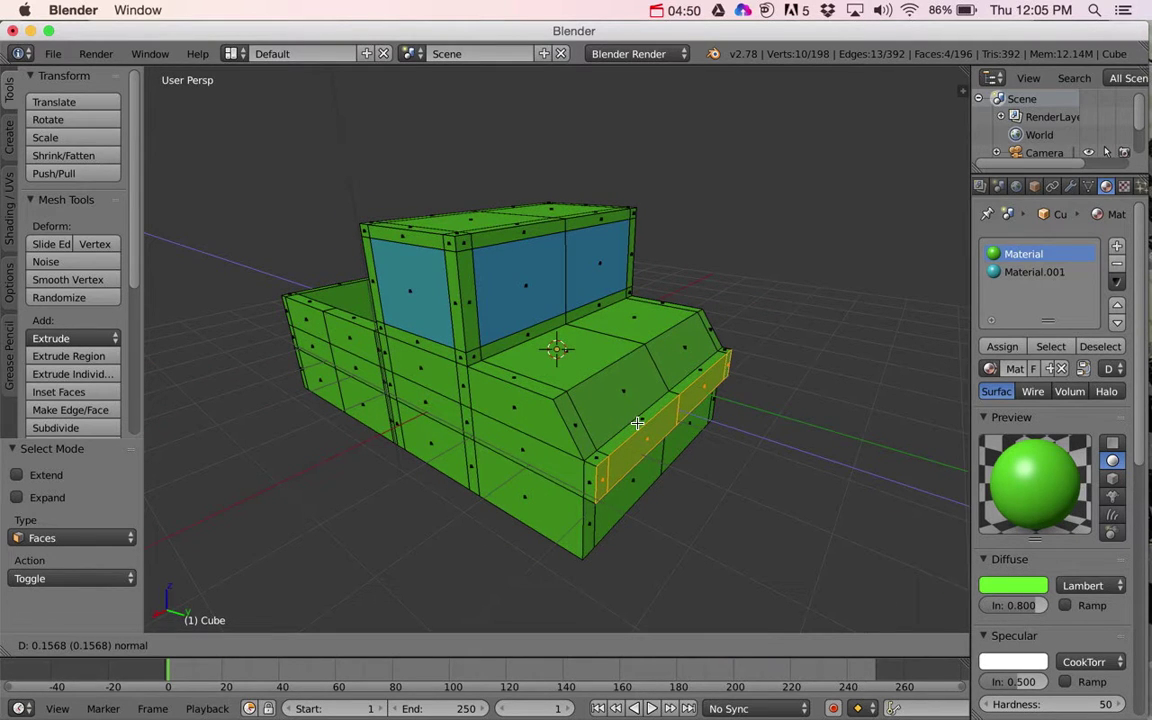
{"action": "left_click", "coordinate": [637, 423]}
Assign a new light gray material to the two small end faces of the extruded front strip as headlights
{"action": "middle_click_drag", "start_coordinate": [637, 423], "coordinate": [418, 389]}
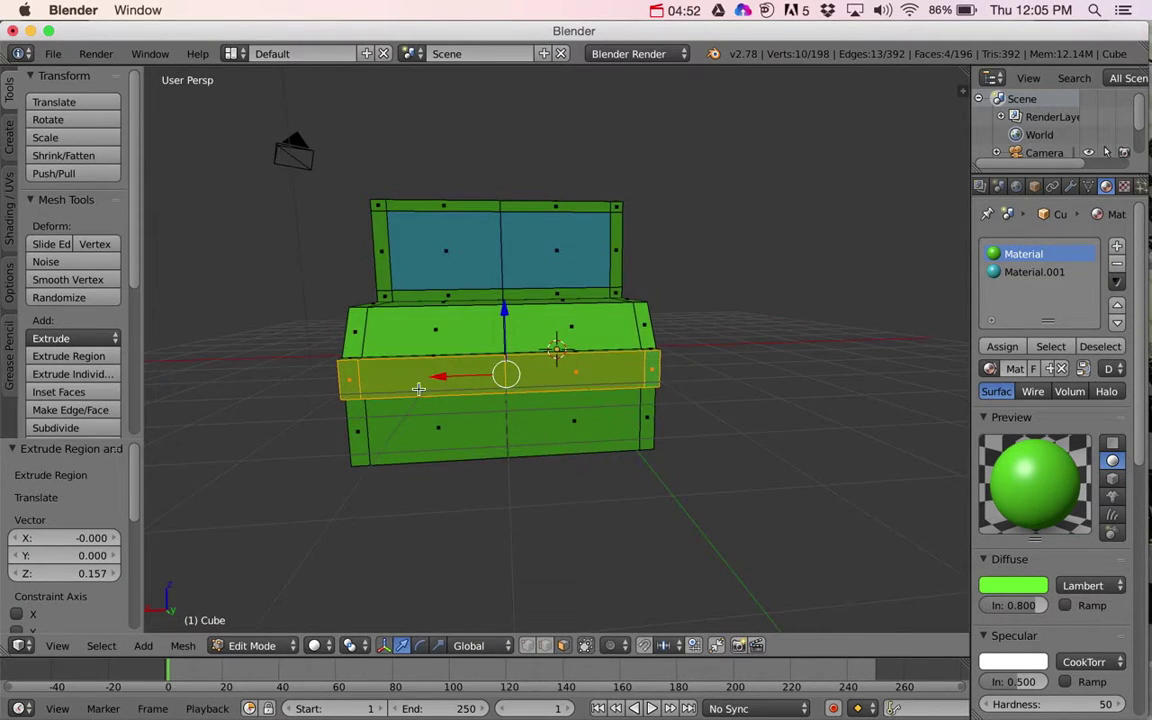
{"action": "right_click", "coordinate": [350, 378]}
{"action": "right_click", "coordinate": [653, 366], "text": "shift"}
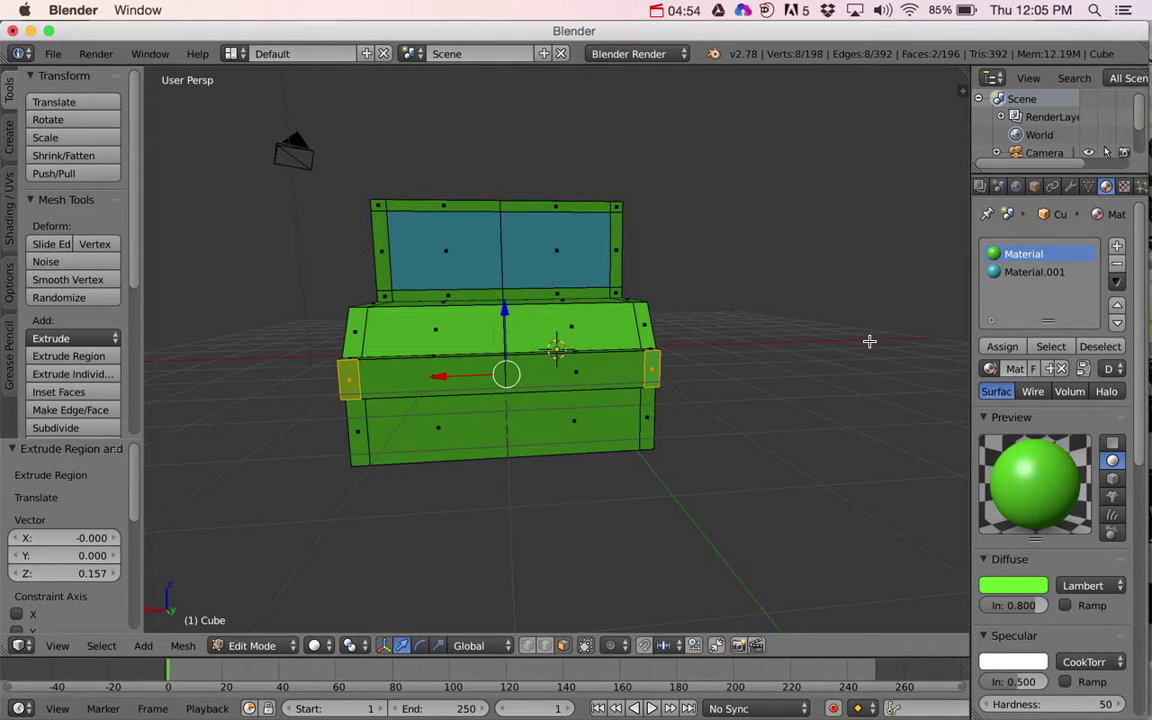
{"action": "left_click", "coordinate": [1117, 245]}
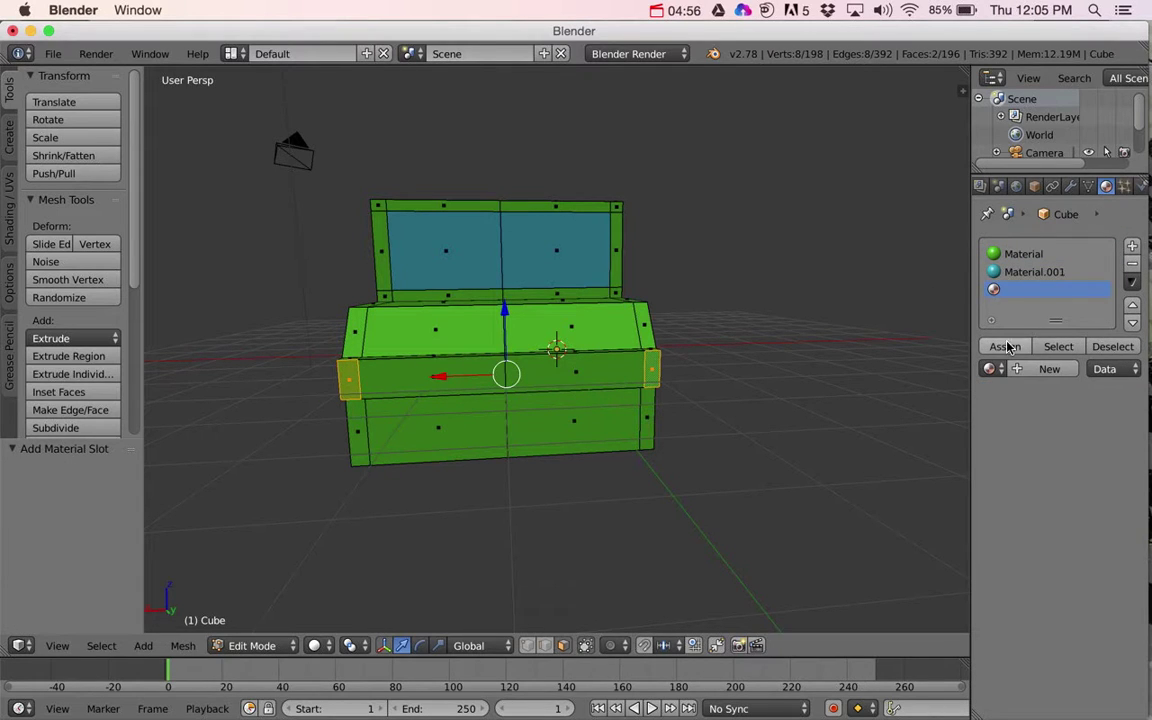
{"action": "left_click", "coordinate": [1049, 369]}
{"action": "left_click", "coordinate": [1017, 588]}
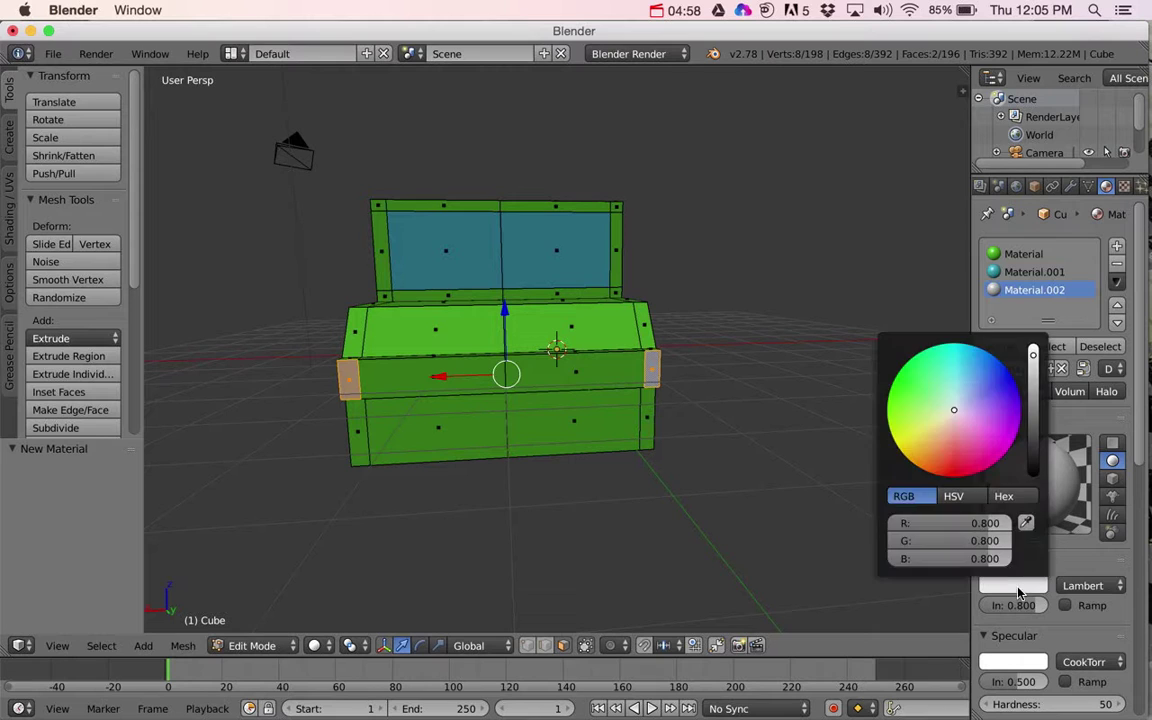
Finish editing the truck mesh and return it to Object Mode
{"action": "right_click", "coordinate": [555, 368]}
{"action": "middle_click_drag", "start_coordinate": [465, 368], "coordinate": [556, 376]}
{"action": "key", "text": "Tab"}
{"action": "scroll", "coordinate": [569, 371], "scroll_direction": "down", "scroll_amount": 4}
{"action": "middle_click_drag", "start_coordinate": [477, 382], "coordinate": [735, 417]}
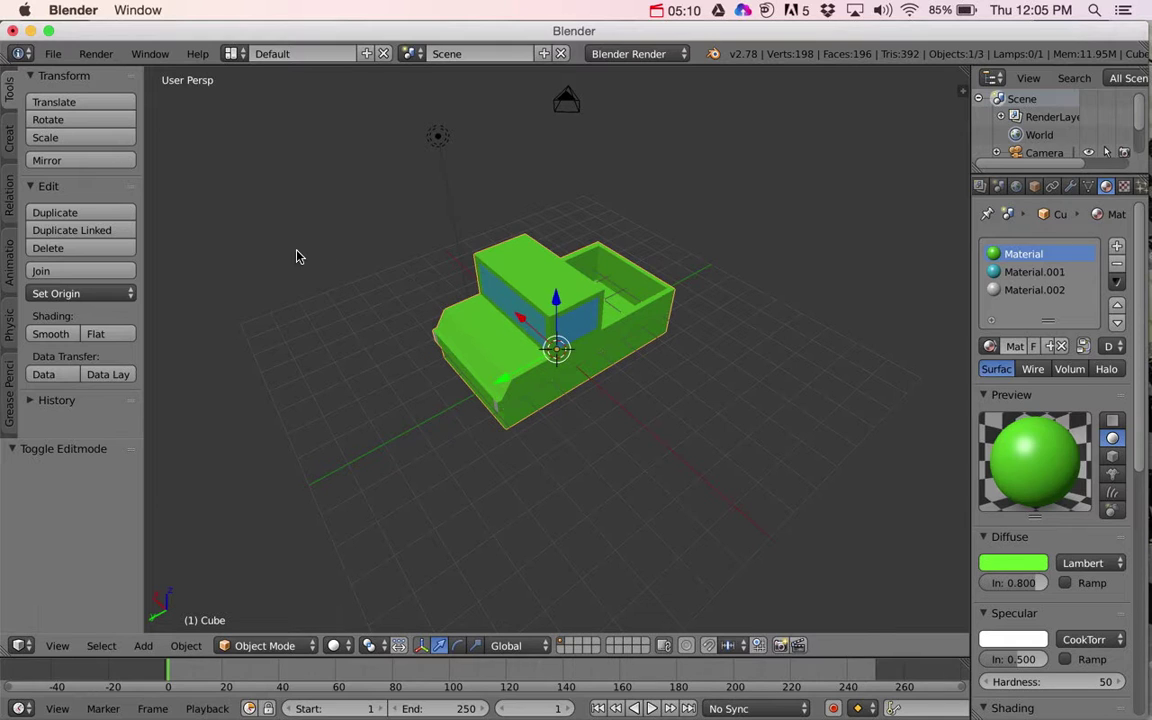
Add a default cylinder and move it about -3.86 units along X, clear of the truck's side
{"action": "left_click", "coordinate": [8, 137]}
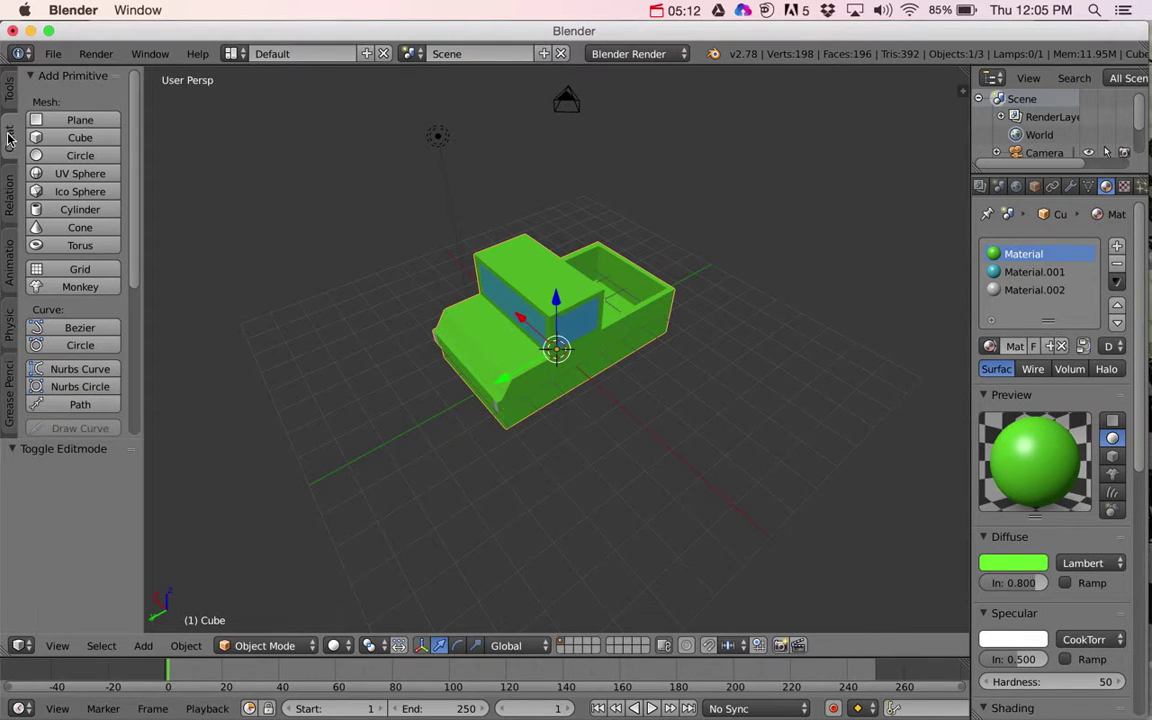
{"action": "left_click", "coordinate": [80, 210]}
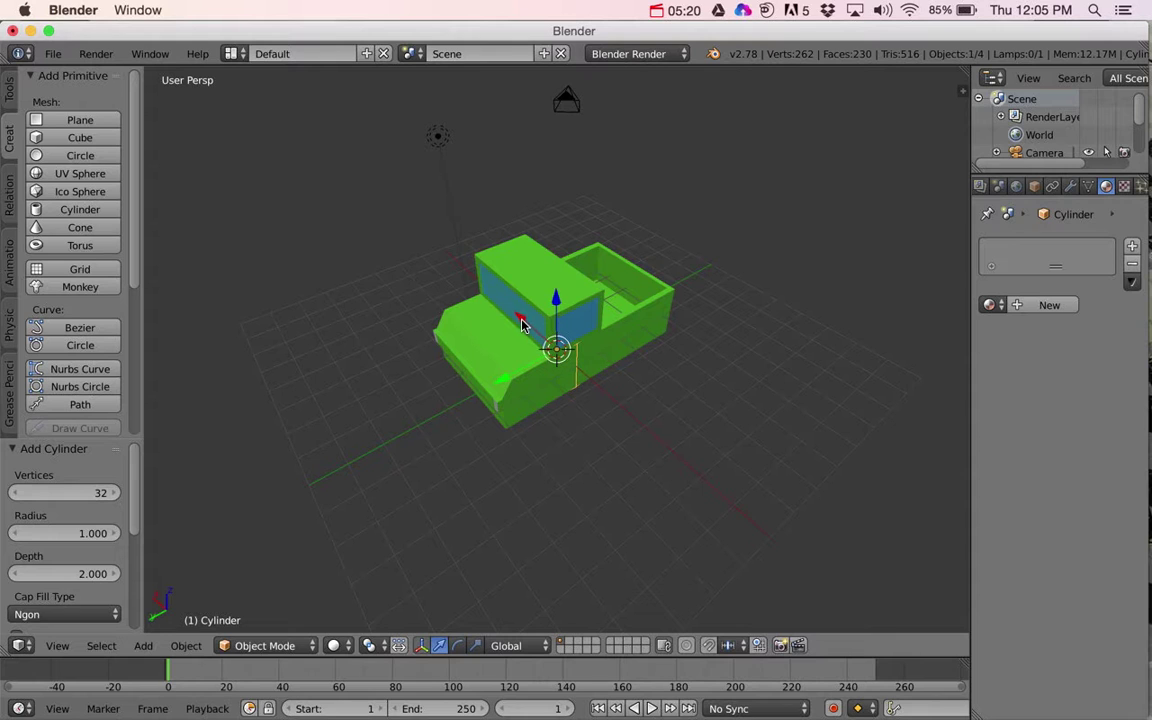
{"action": "key", "text": "g"}
{"action": "key", "text": "x"}
{"action": "left_click", "coordinate": [617, 386]}
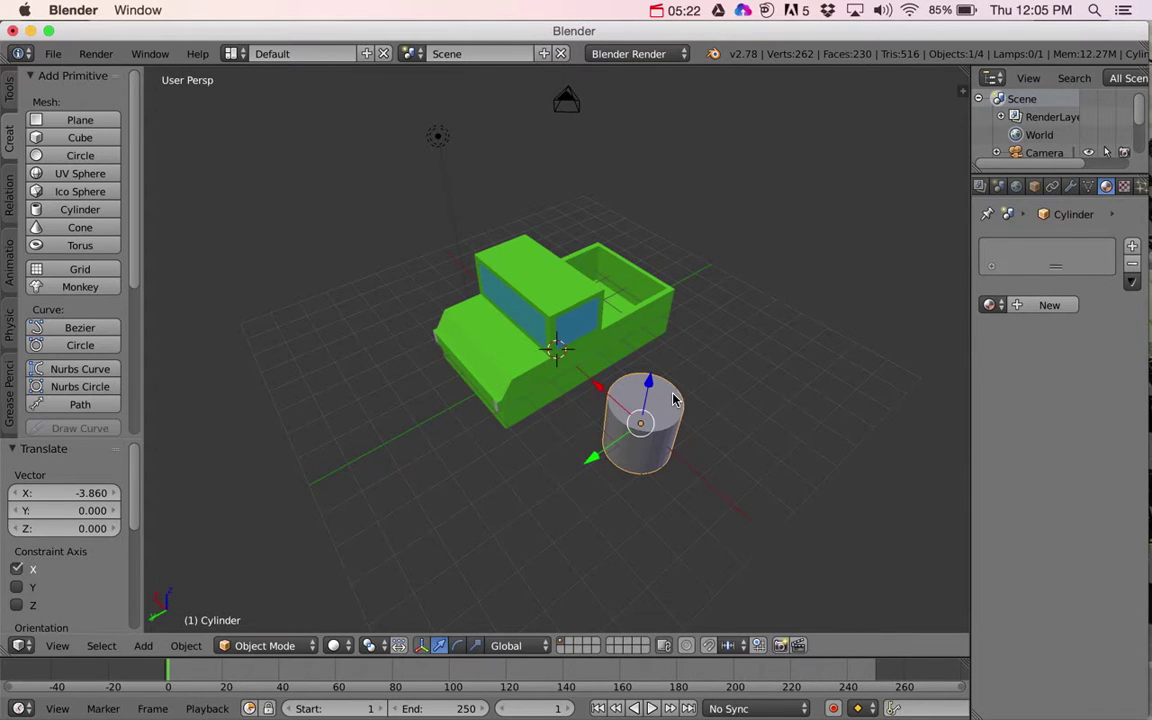
Flatten the cylinder into a wheel by scaling it to about 0.307 along Z
{"action": "middle_click_drag", "start_coordinate": [724, 344], "coordinate": [745, 286]}
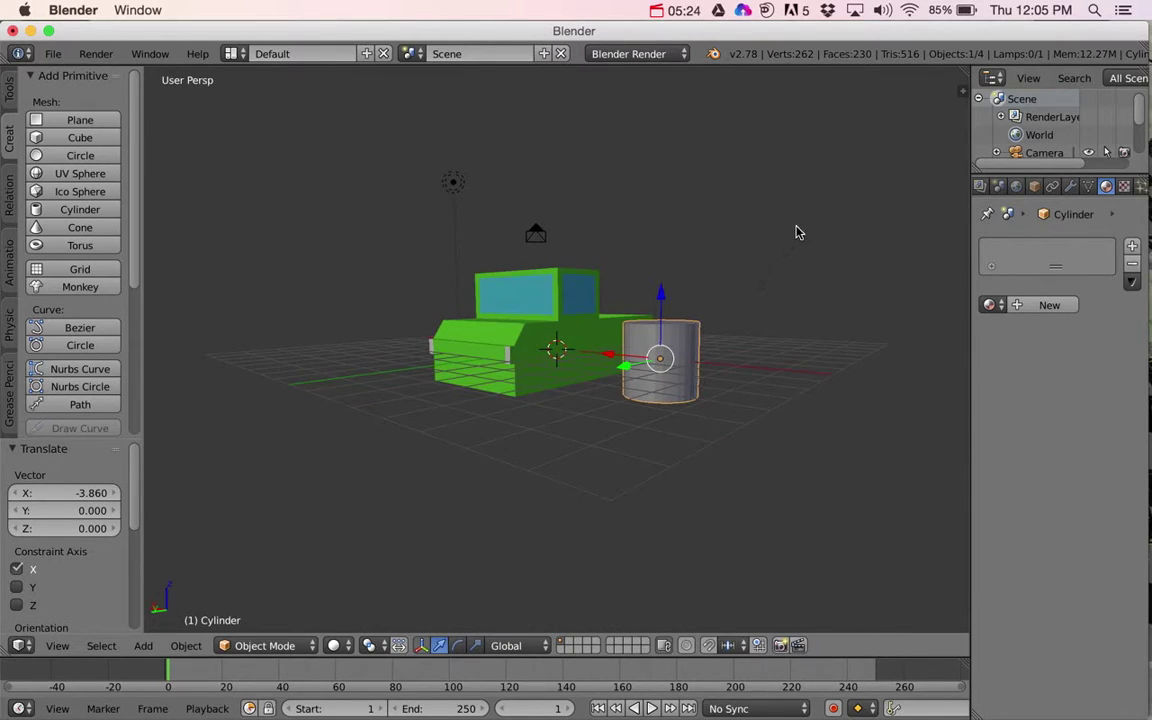
{"action": "key", "text": "s"}
{"action": "key", "text": "z"}
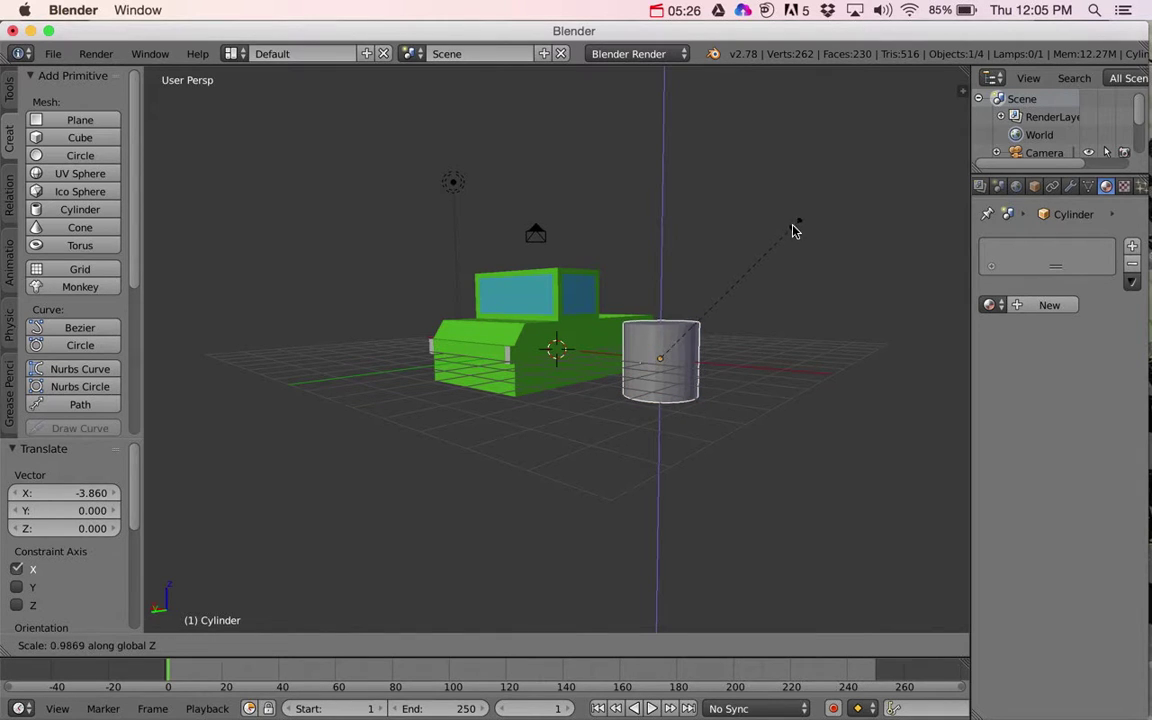
{"action": "left_click", "coordinate": [703, 321]}
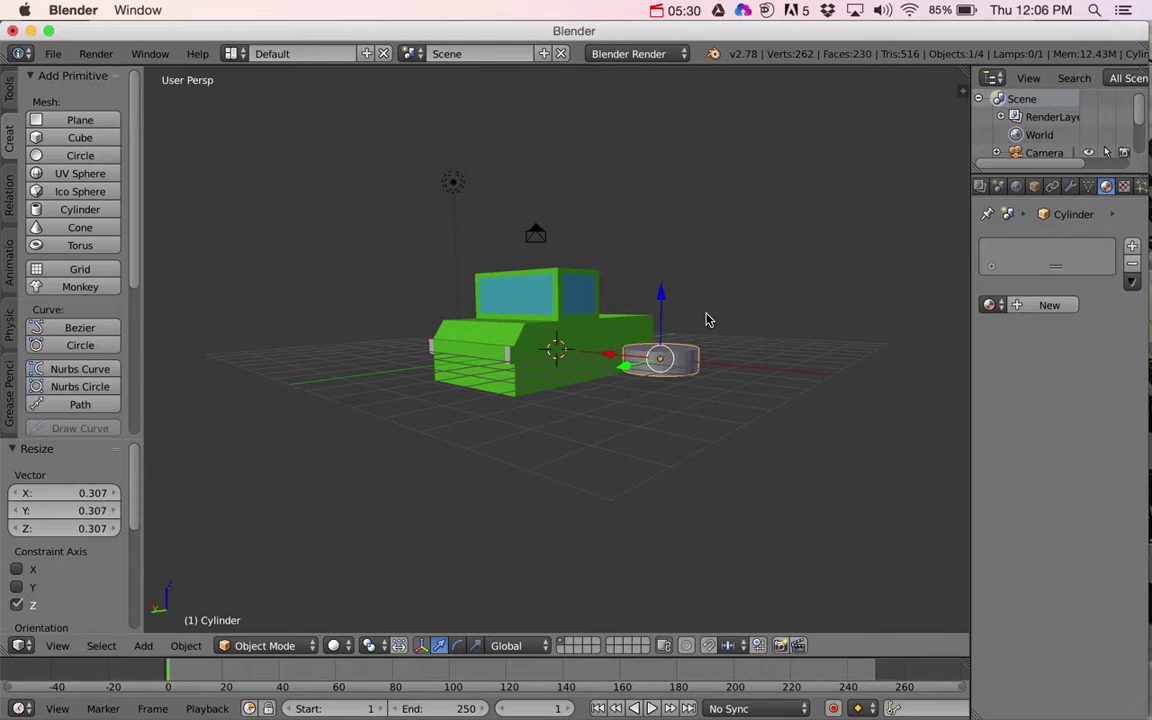
Rotate the flattened cylinder 90° about the global Y axis so it stands upright like a wheel
{"action": "type", "text": "r"}
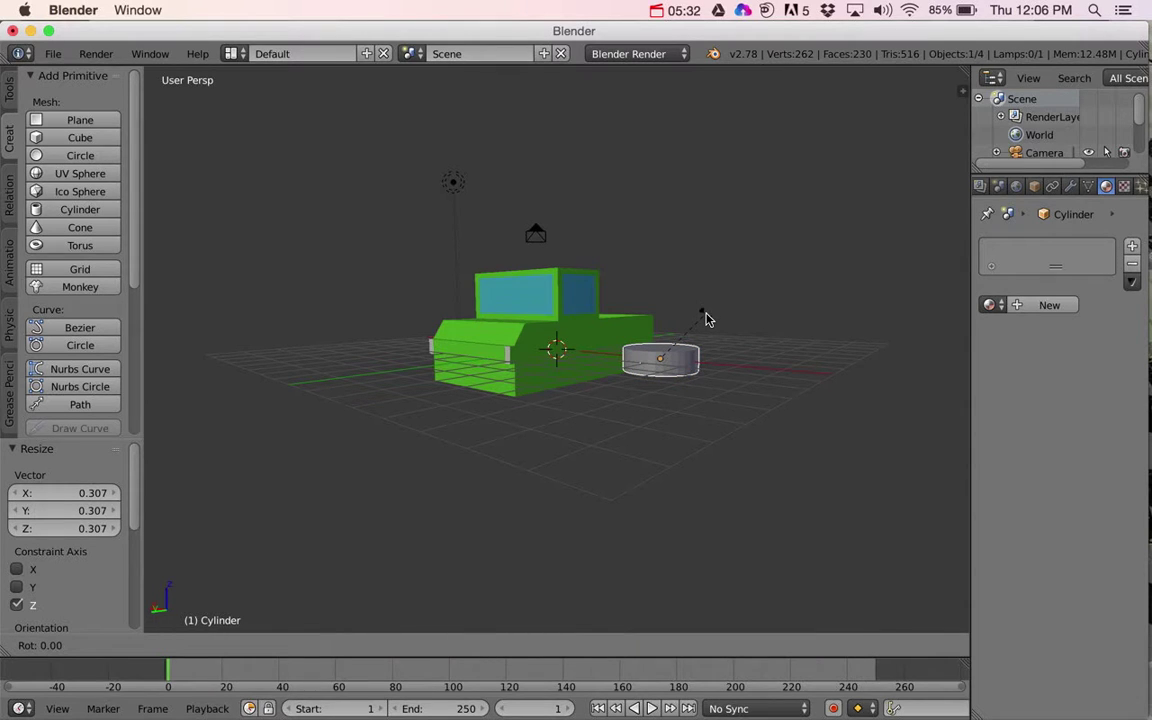
{"action": "type", "text": "90"}
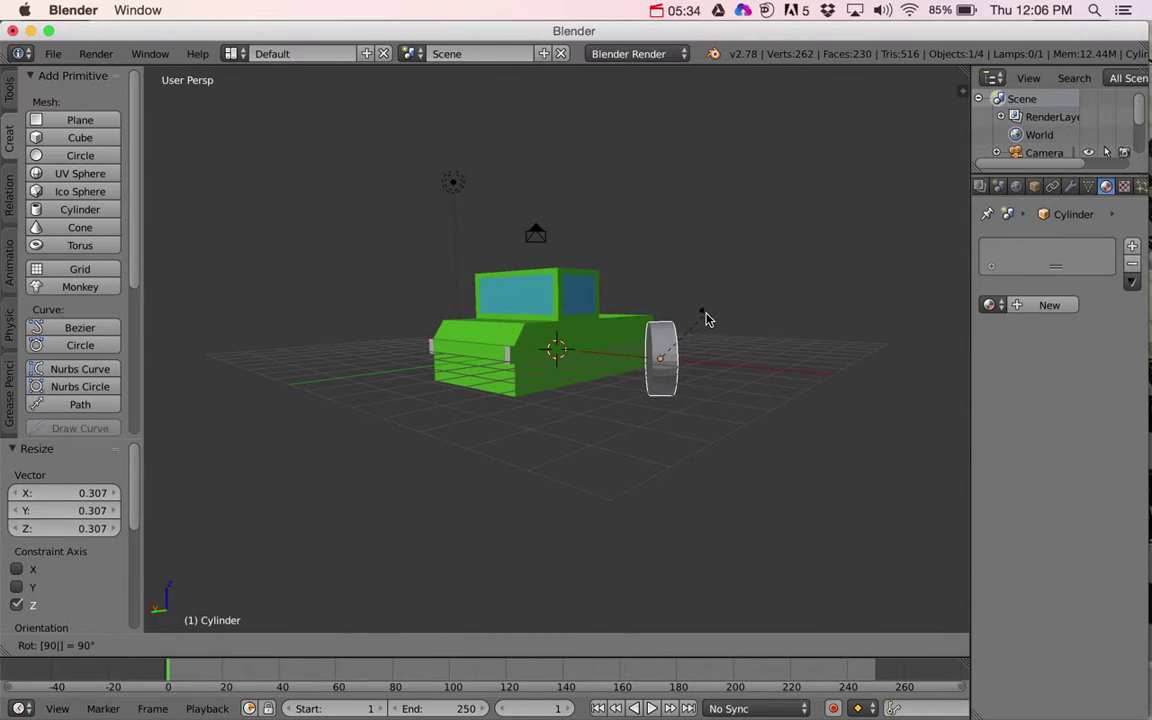
{"action": "type", "text": "zx"}
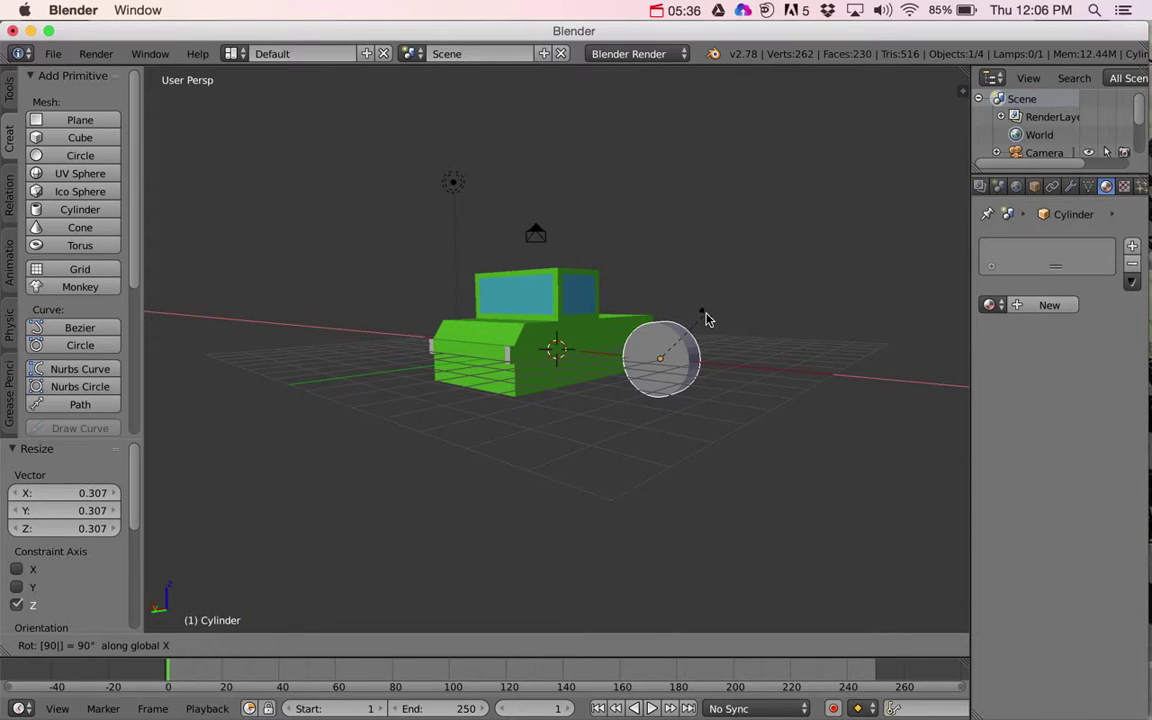
{"action": "type", "text": "y"}
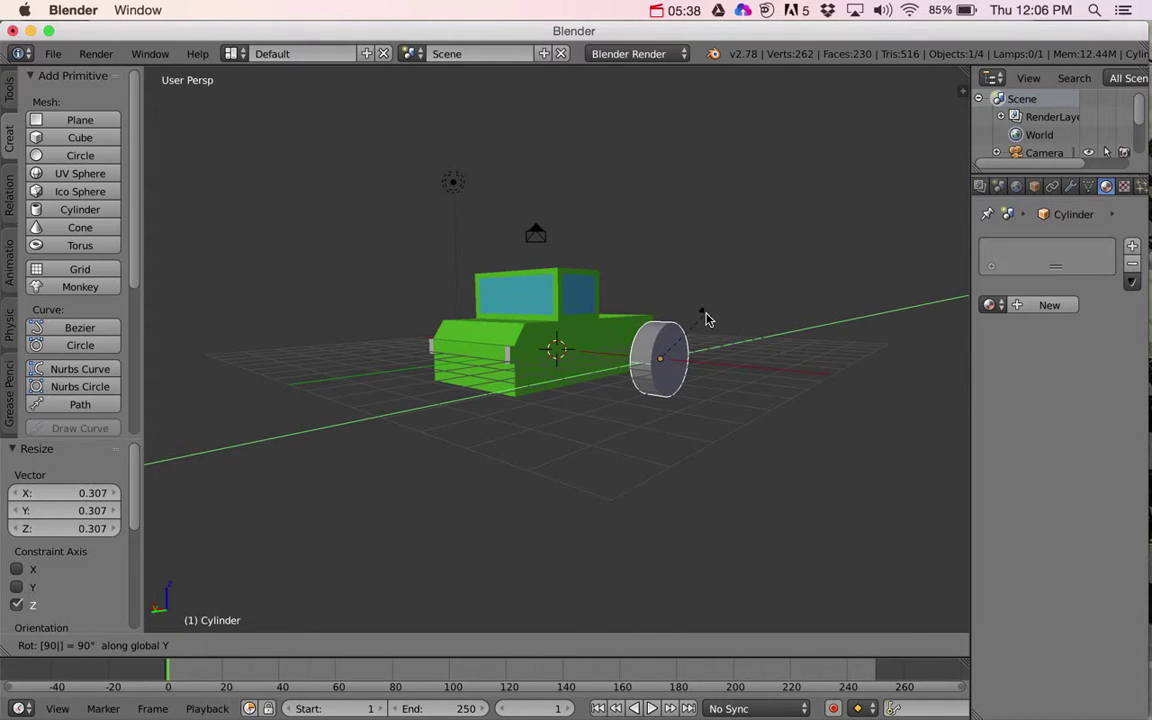
{"action": "key", "text": "Return"}
Lower the wheel about 0.433 units along Z
{"action": "middle_click_drag", "start_coordinate": [738, 387], "coordinate": [548, 348]}
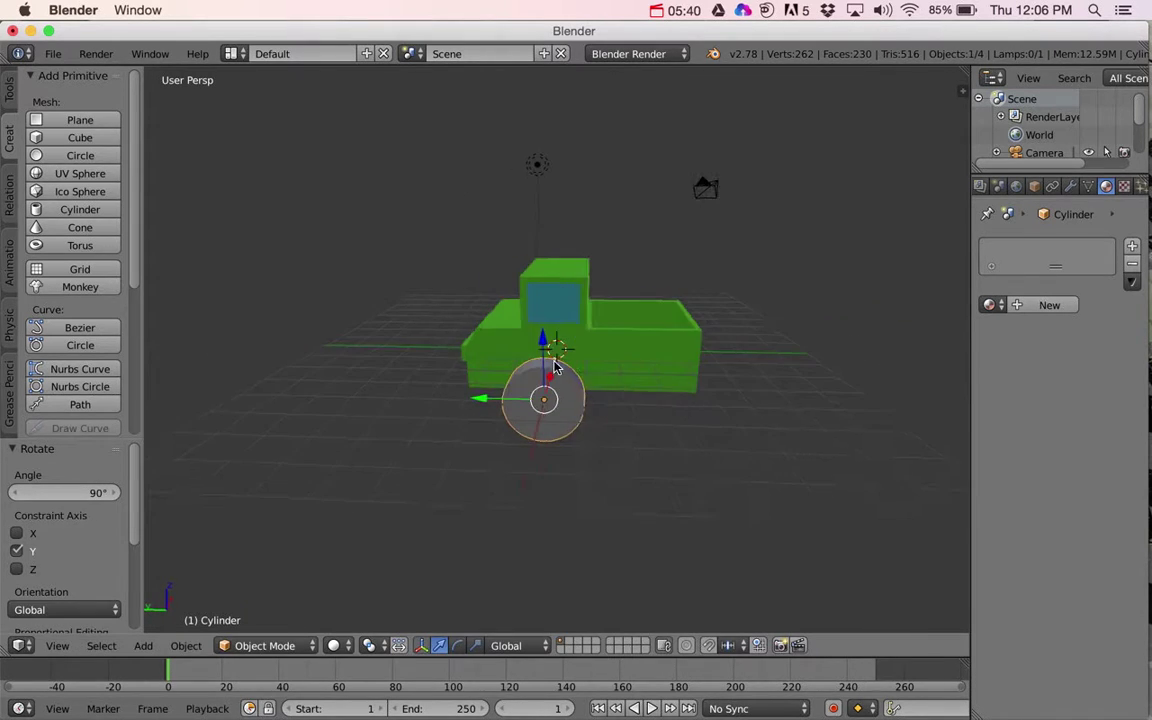
{"action": "key", "text": "g"}
{"action": "key", "text": "z"}
{"action": "key", "text": "Return"}
Move the wheel in along X against the truck's side and about 1.066 units forward along Y
{"action": "middle_click_drag", "start_coordinate": [491, 440], "coordinate": [620, 383]}
{"action": "key", "text": "g"}
{"action": "key", "text": "x"}
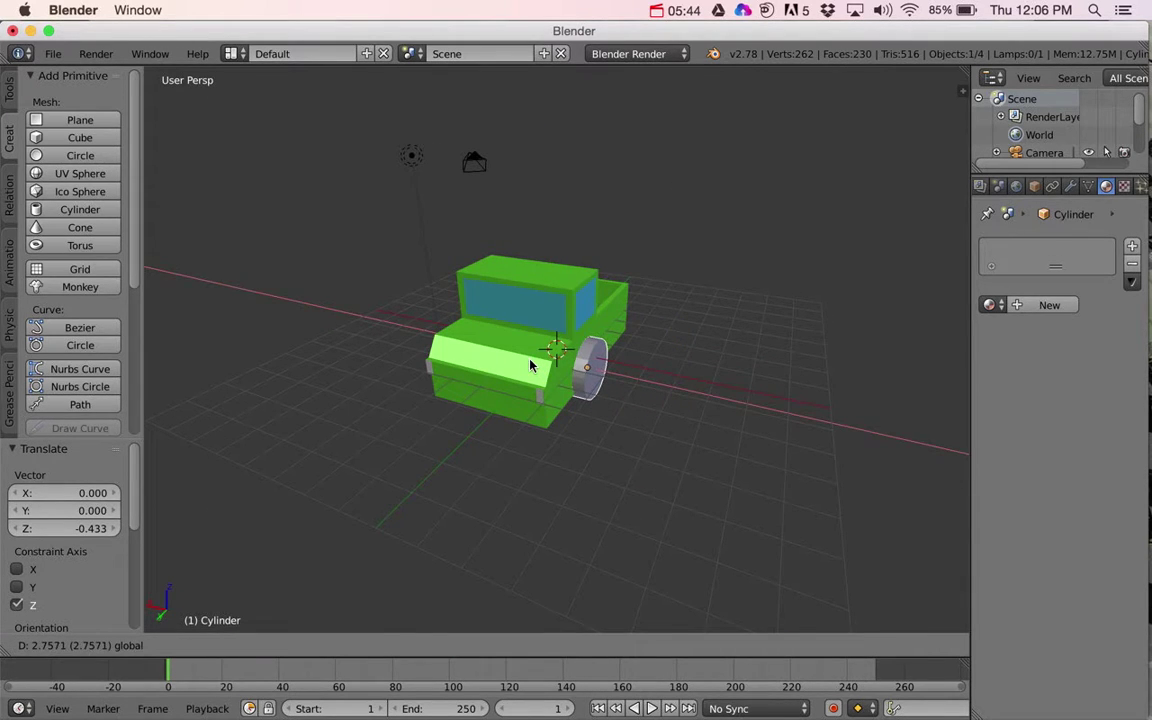
{"action": "key", "text": "Return"}
{"action": "key", "text": "g"}
{"action": "key", "text": "y"}
{"action": "key", "text": "Return"}
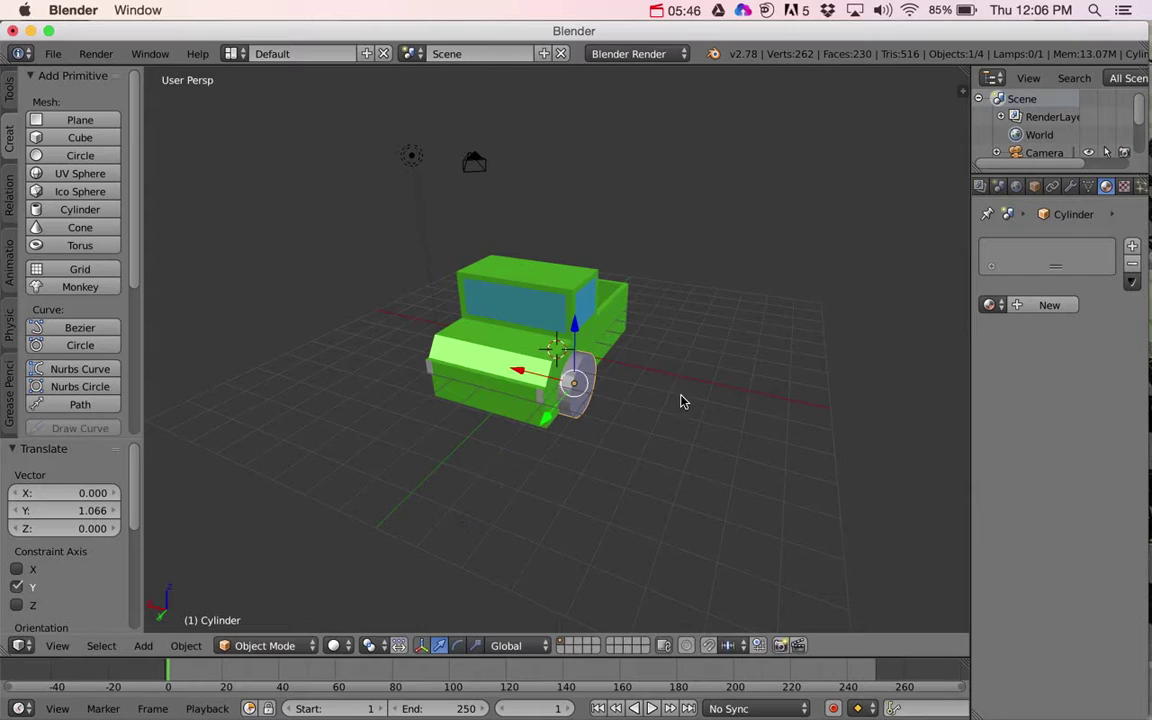
Scale the wheel to about 0.701 and shift it about 0.404 units along Y and -0.170 units along Z
{"action": "middle_click_drag", "start_coordinate": [679, 399], "coordinate": [607, 334]}
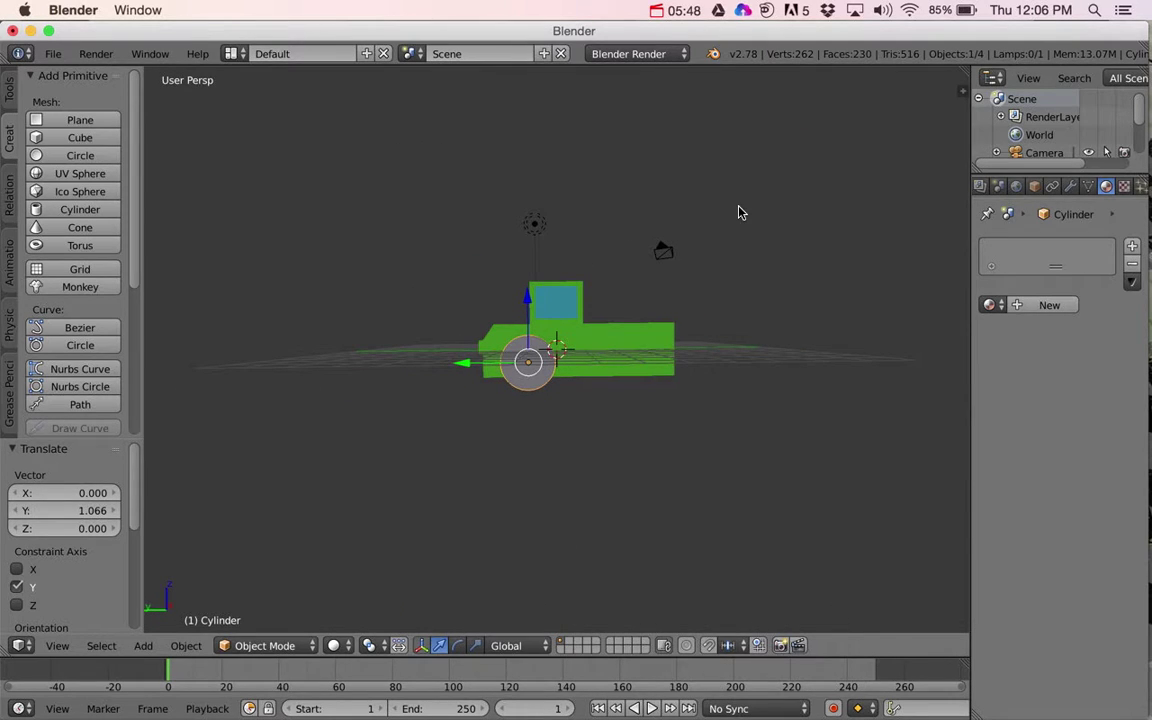
{"action": "key", "text": "s"}
{"action": "key", "text": "Return"}
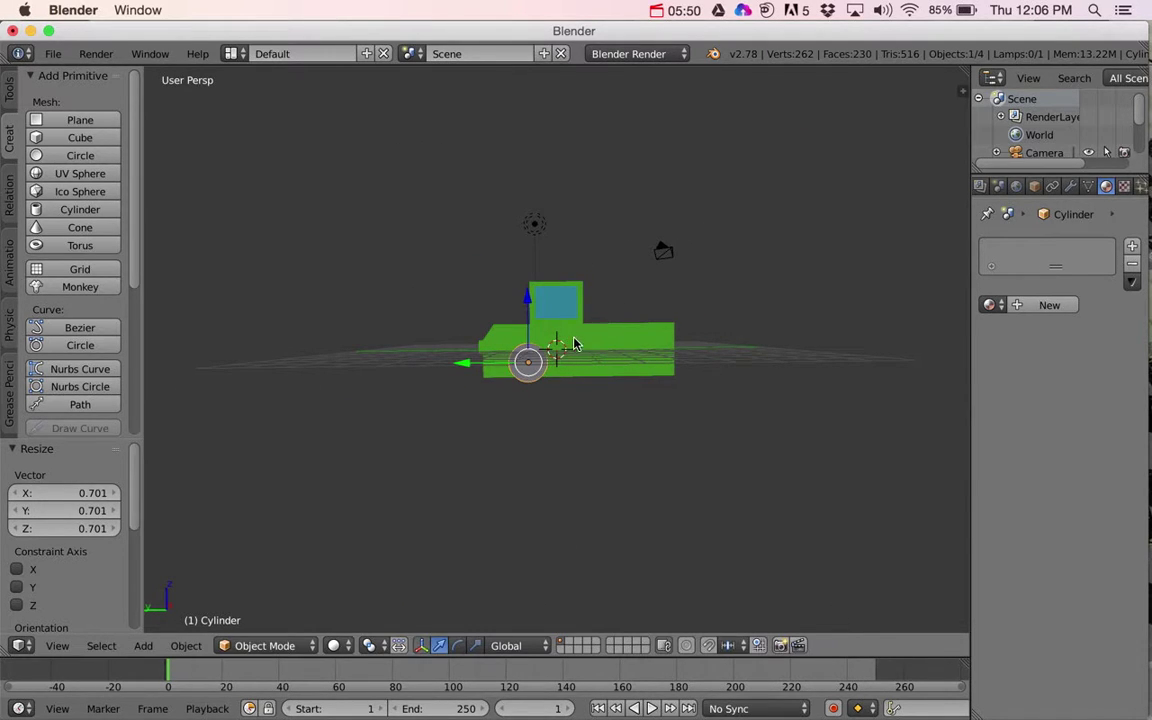
{"action": "left_click_drag", "start_coordinate": [460, 367], "coordinate": [449, 366]}
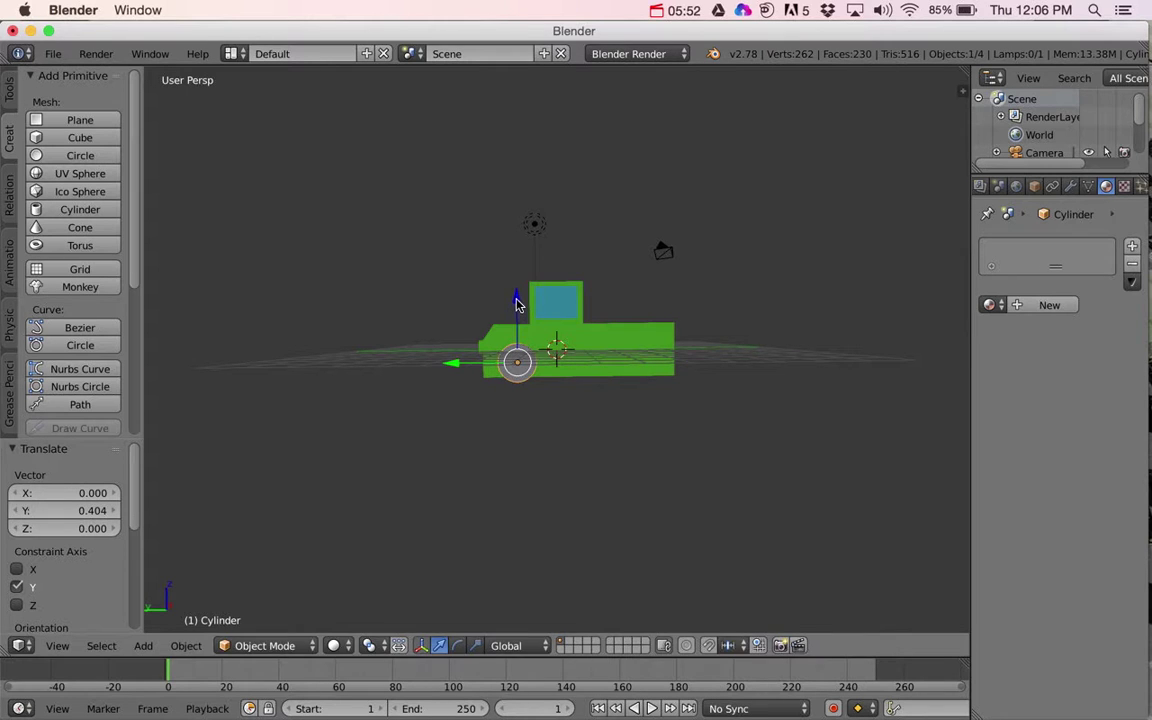
{"action": "left_click_drag", "start_coordinate": [516, 303], "coordinate": [518, 315]}
{"action": "scroll", "coordinate": [557, 381], "scroll_direction": "up", "scroll_amount": 5}
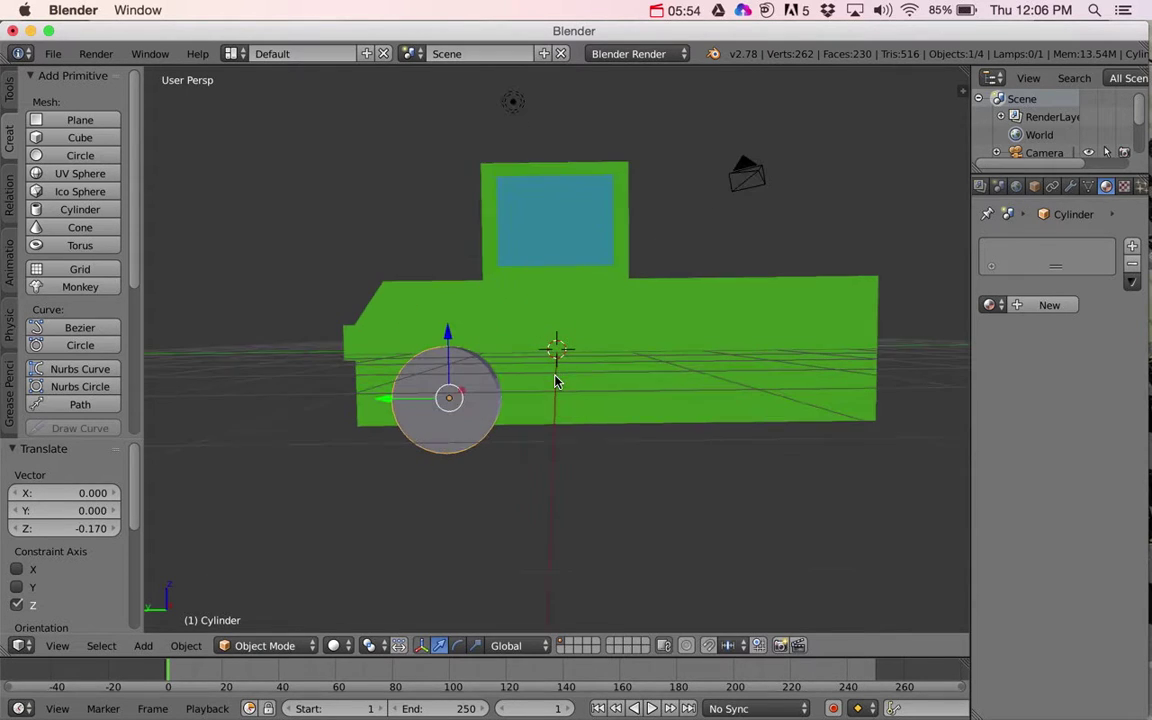
Give the wheel a new material with a dark gray diffuse color
{"action": "left_click", "coordinate": [1035, 305]}
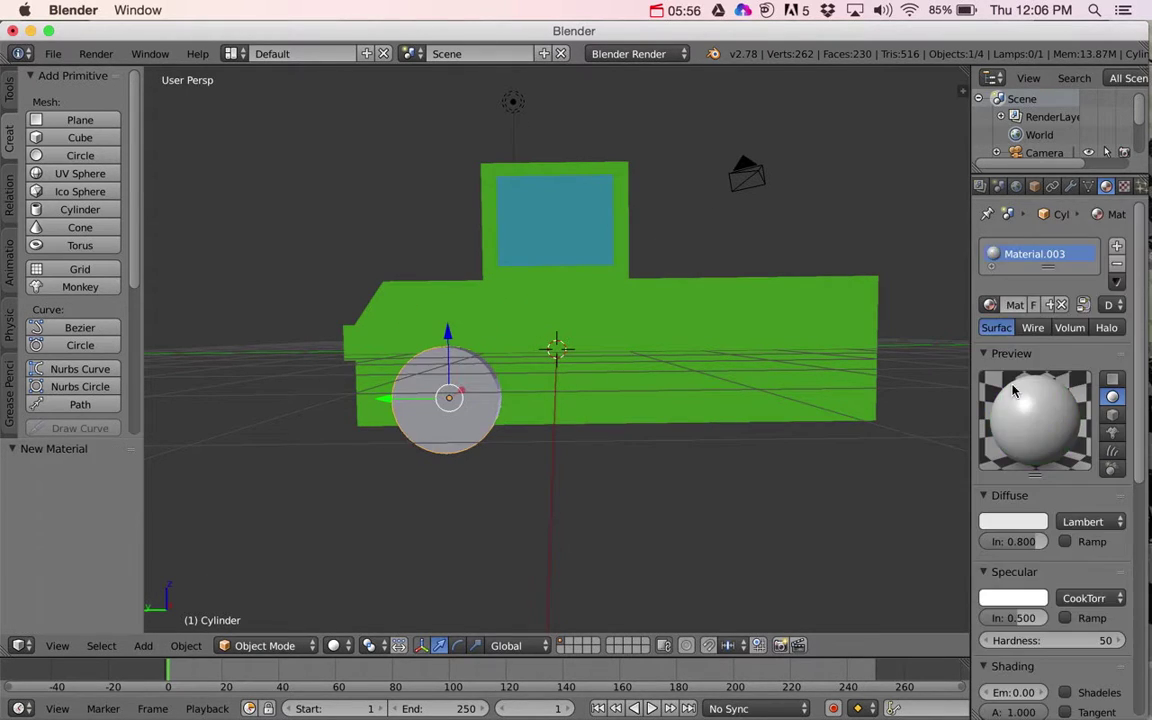
{"action": "left_click", "coordinate": [1018, 520]}
{"action": "left_click_drag", "start_coordinate": [1027, 360], "coordinate": [1034, 400]}
Duplicate the front wheel and place the copy about -4.343 units along Y as the rear wheel
{"action": "middle_click_drag", "start_coordinate": [396, 442], "coordinate": [558, 430]}
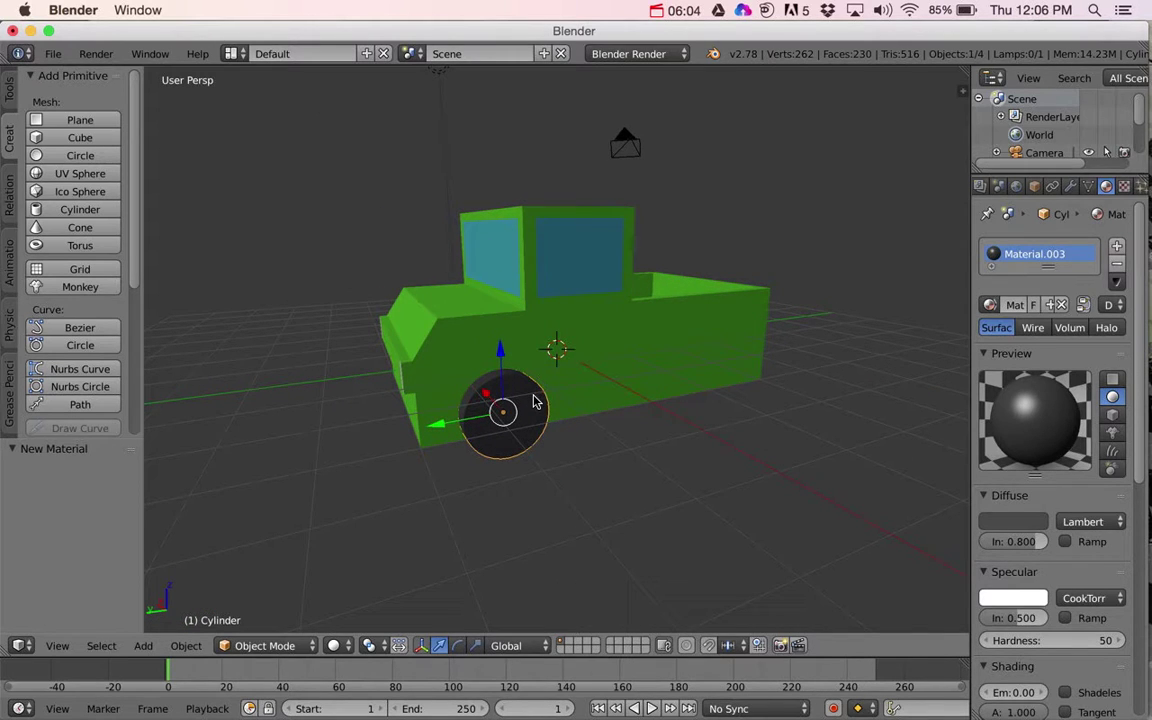
{"action": "key", "text": "shift+d"}
{"action": "key", "text": "x"}
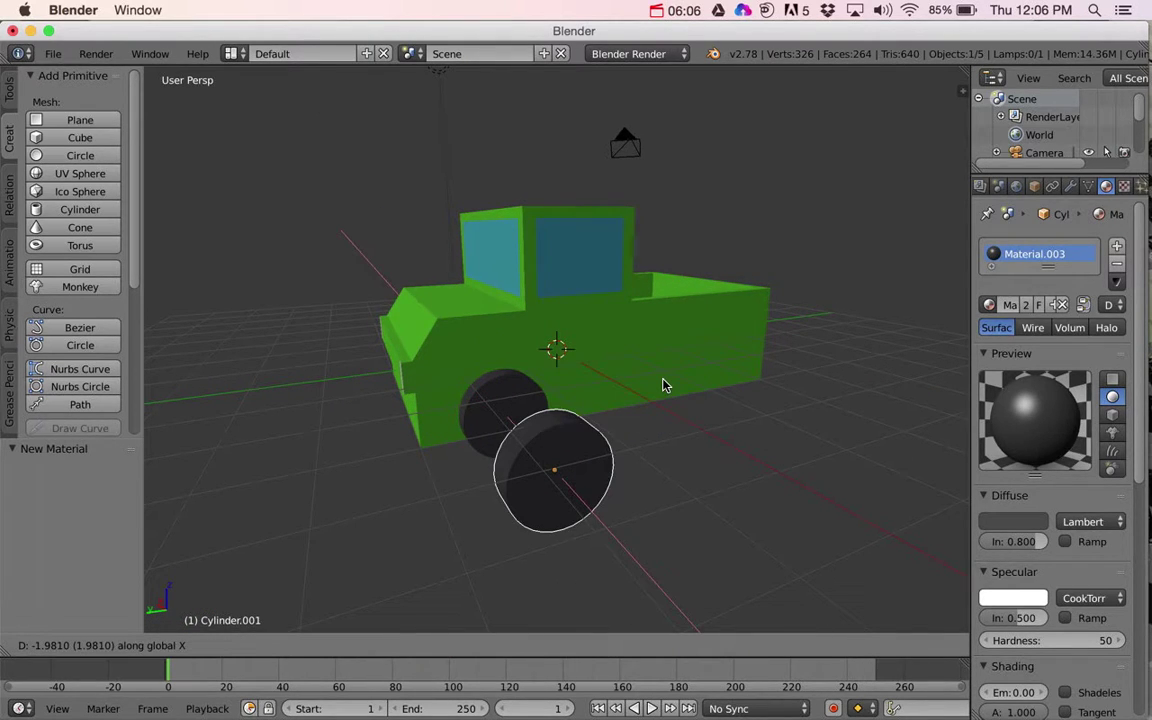
{"action": "key", "text": "z"}
{"action": "key", "text": "y"}
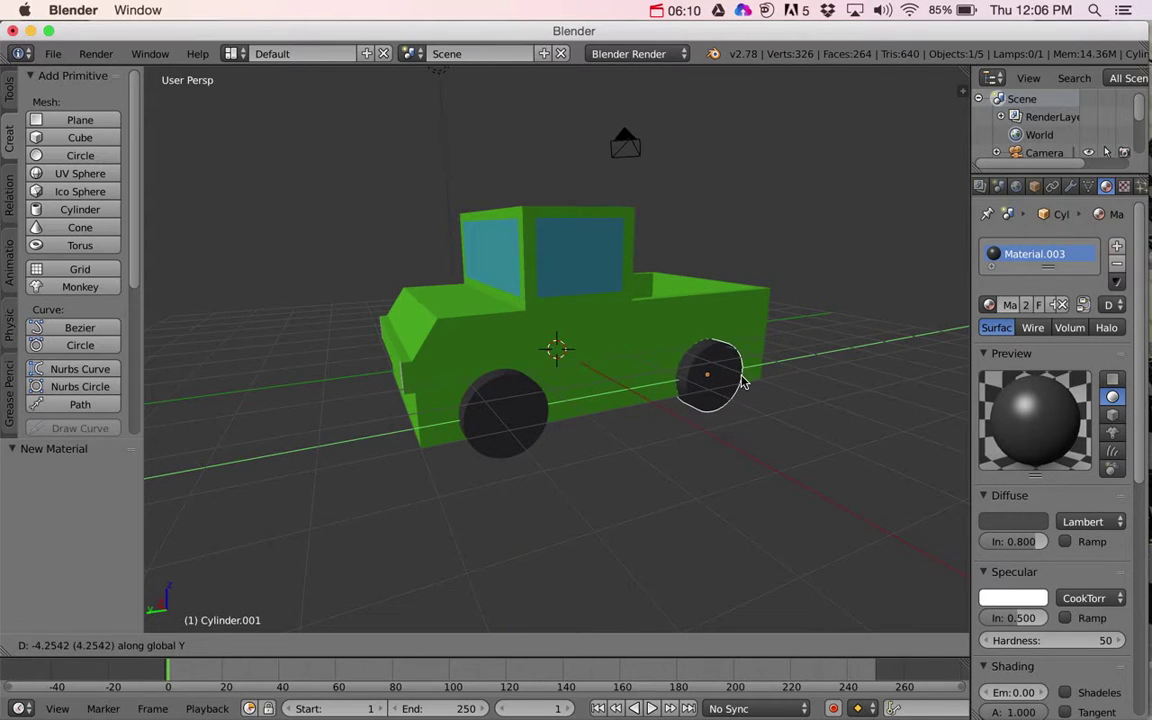
{"action": "left_click", "coordinate": [742, 379]}
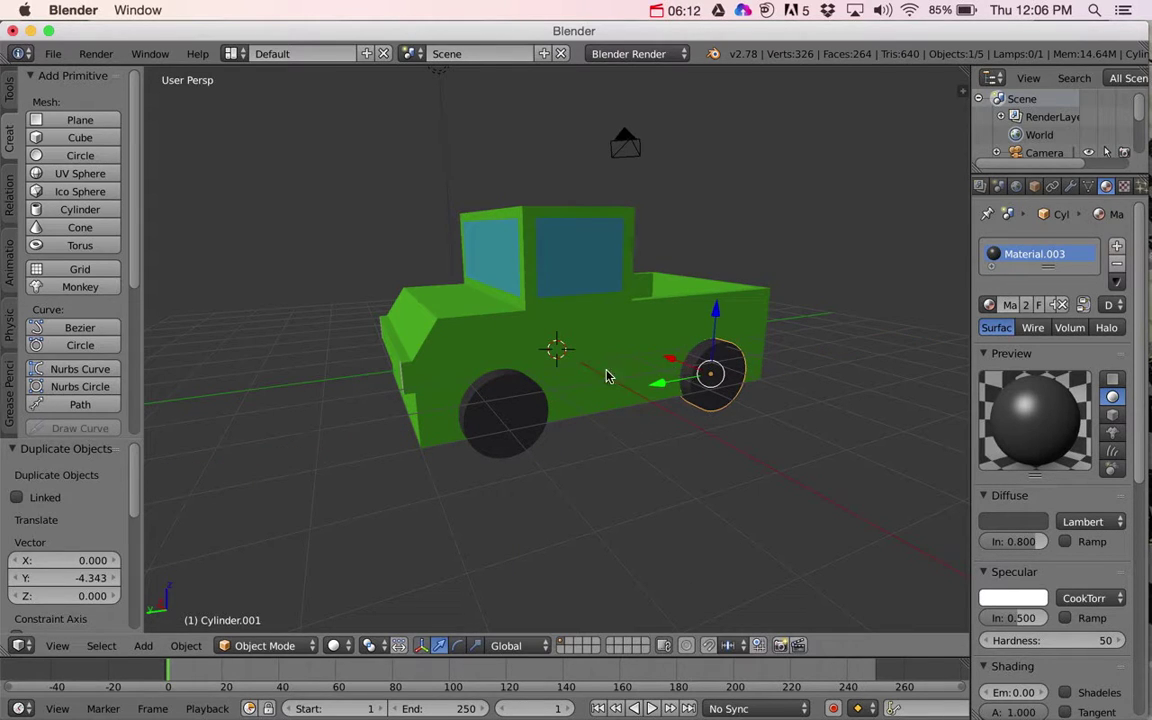
Select both the front and rear wheels and duplicate them along X to the truck's opposite side
{"action": "right_click", "coordinate": [519, 403], "text": "shift"}
{"action": "middle_click_drag", "start_coordinate": [571, 424], "coordinate": [577, 449]}
{"action": "scroll", "coordinate": [619, 443], "scroll_direction": "down", "scroll_amount": 6}
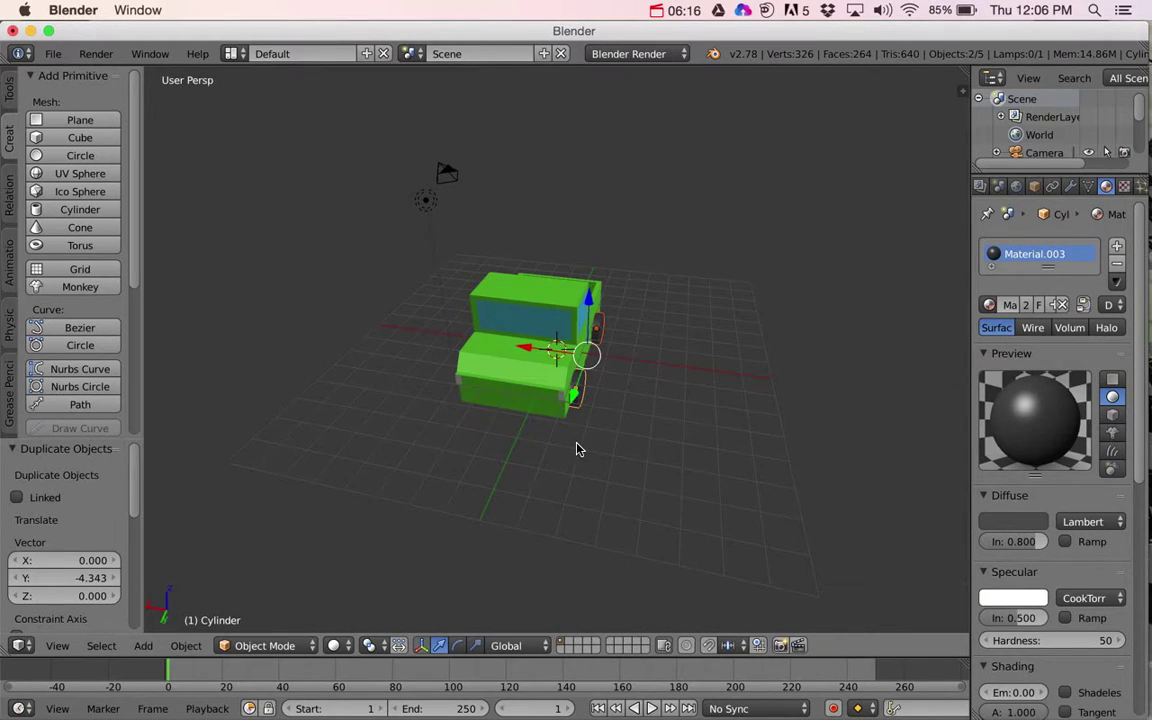
{"action": "key", "text": "shift+d"}
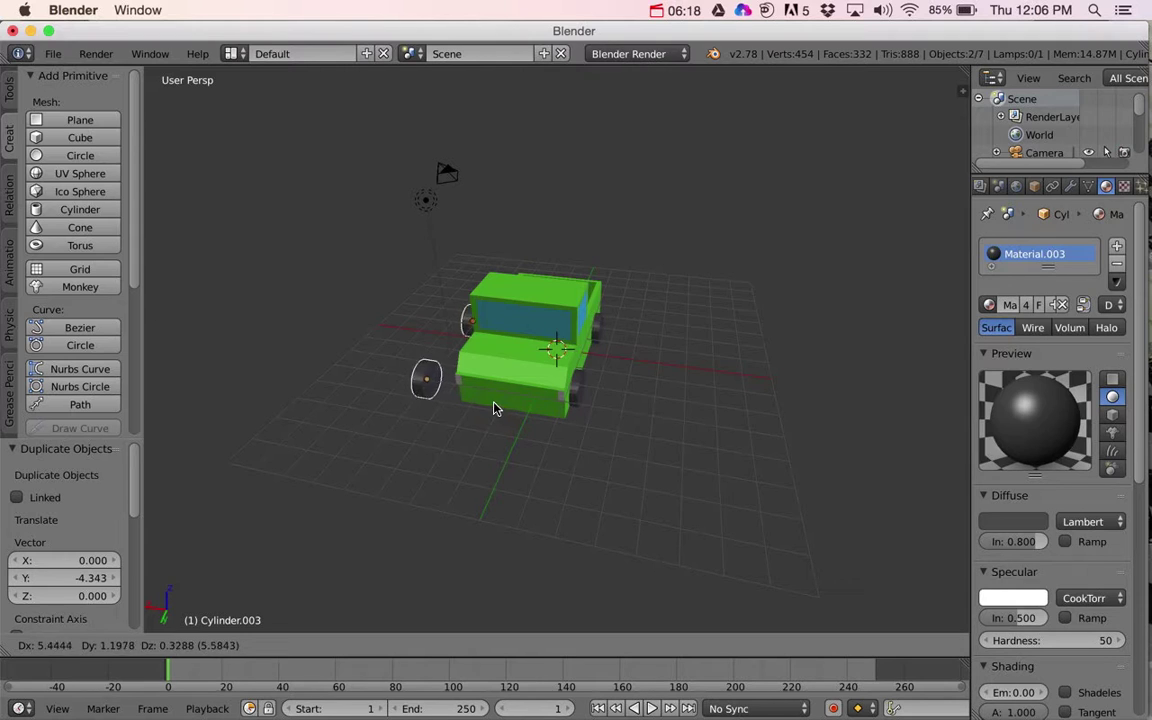
{"action": "key", "text": "x"}
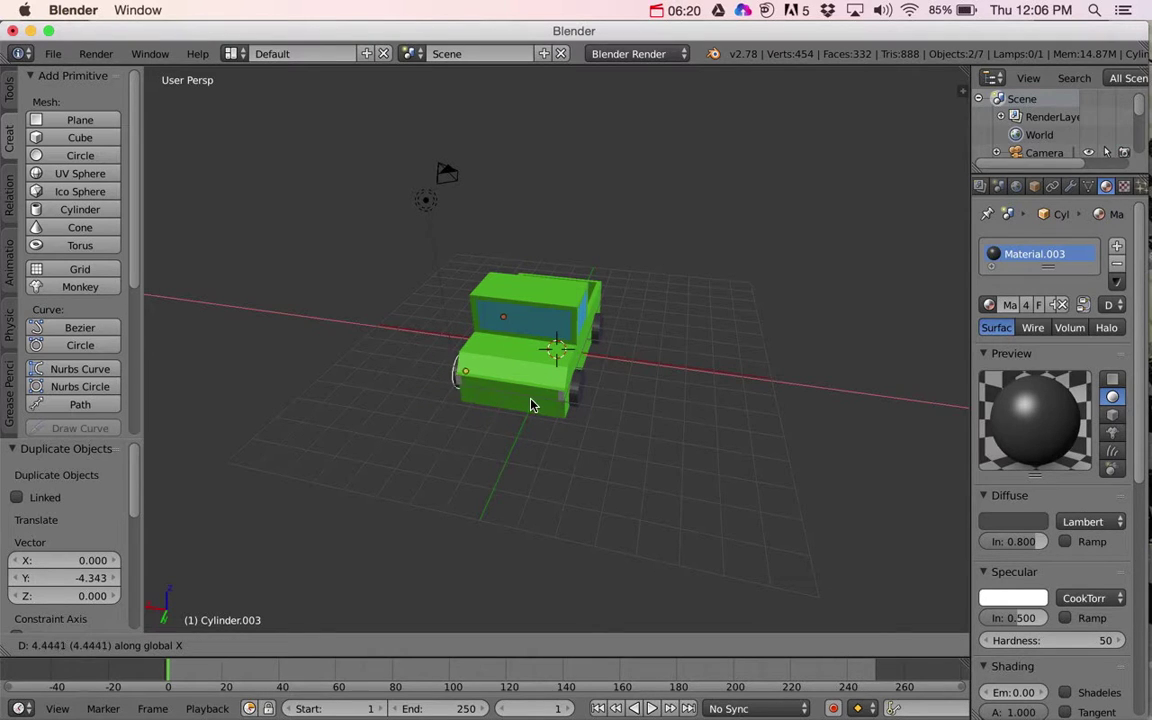
{"action": "left_click", "coordinate": [528, 405]}
Nudge the two duplicated wheels about 0.065 units along X so they sit properly against the truck's side
{"action": "middle_click_drag", "start_coordinate": [528, 405], "coordinate": [689, 442]}
{"action": "key", "text": "g"}
{"action": "key", "text": "x"}
{"action": "left_click", "coordinate": [474, 452]}
{"action": "scroll", "coordinate": [560, 429], "scroll_direction": "up", "scroll_amount": 6}
{"action": "scroll", "coordinate": [689, 442], "scroll_direction": "down", "scroll_amount": 6}
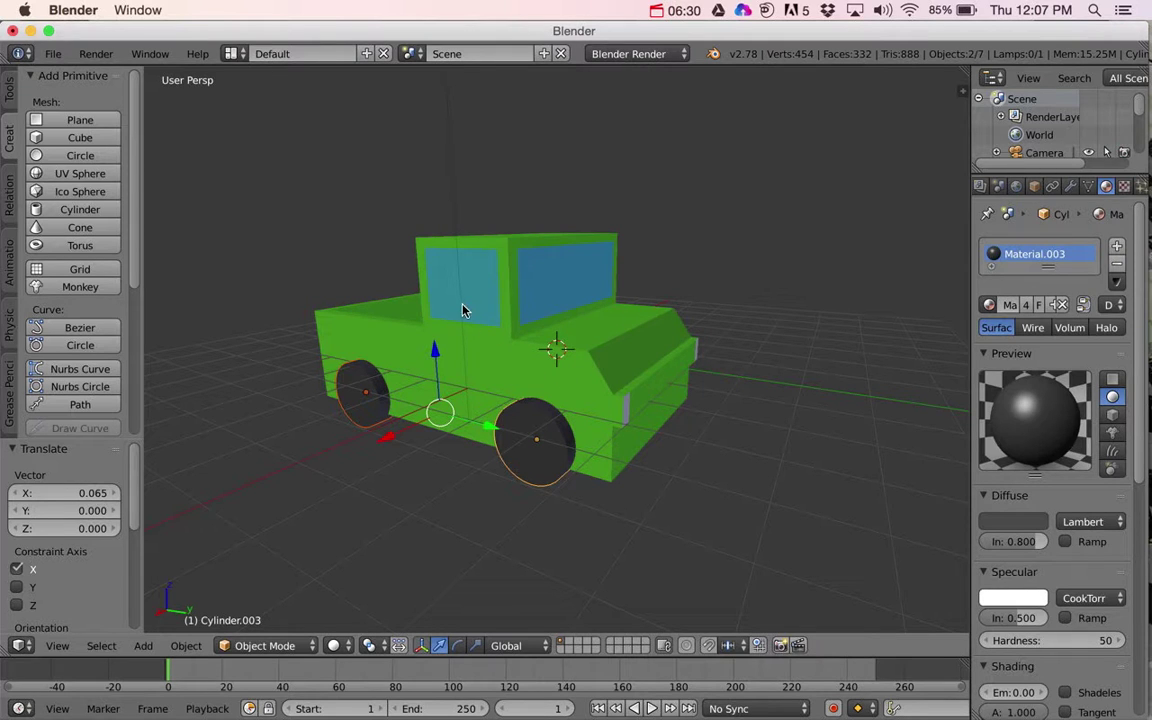
{"action": "key", "text": "super+Tab"}
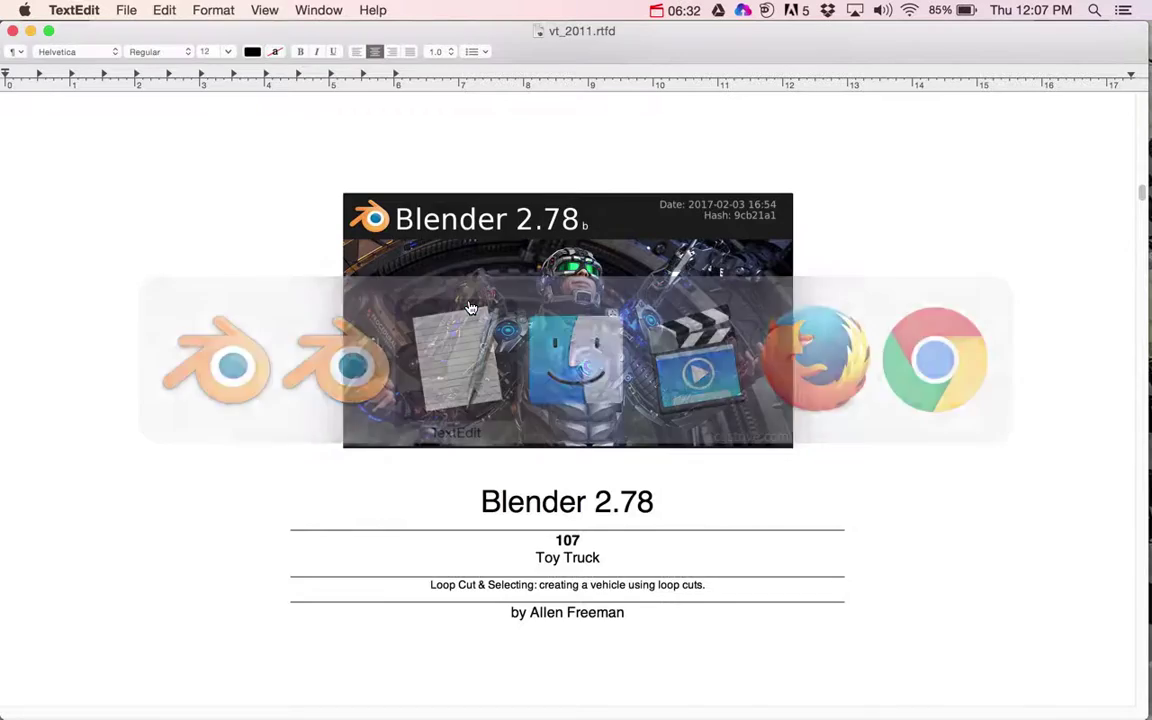
{"action": "key", "text": "super+Tab"}
{"action": "left_click", "coordinate": [677, 12]}
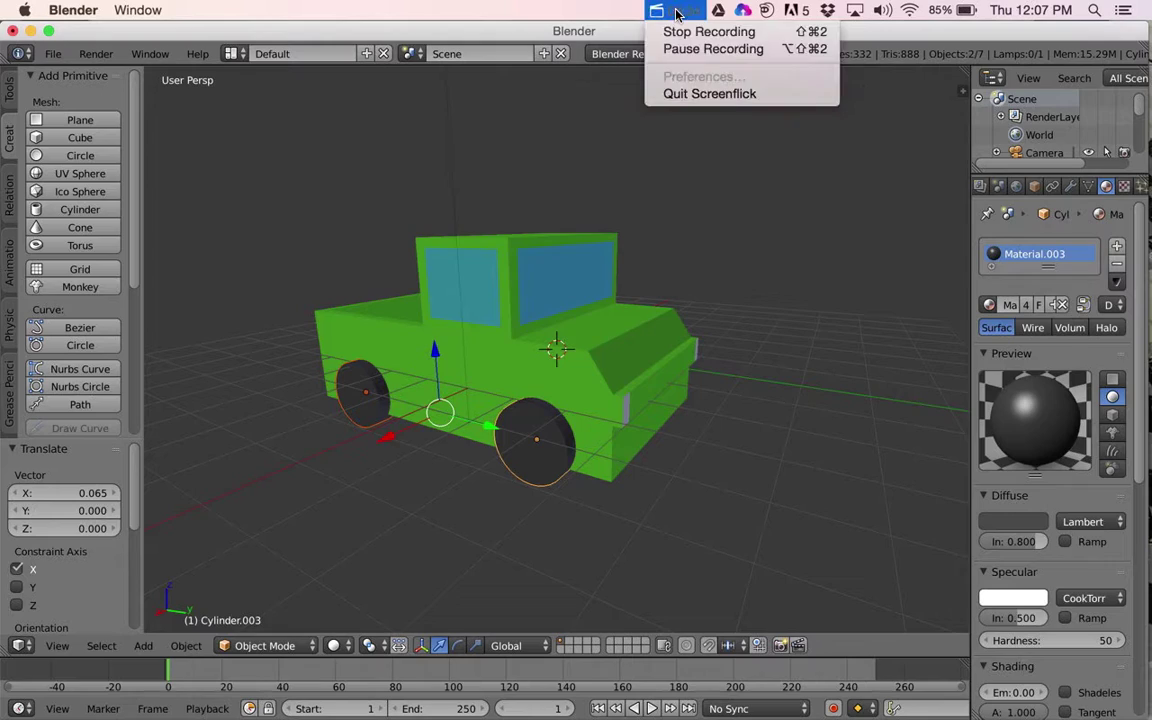